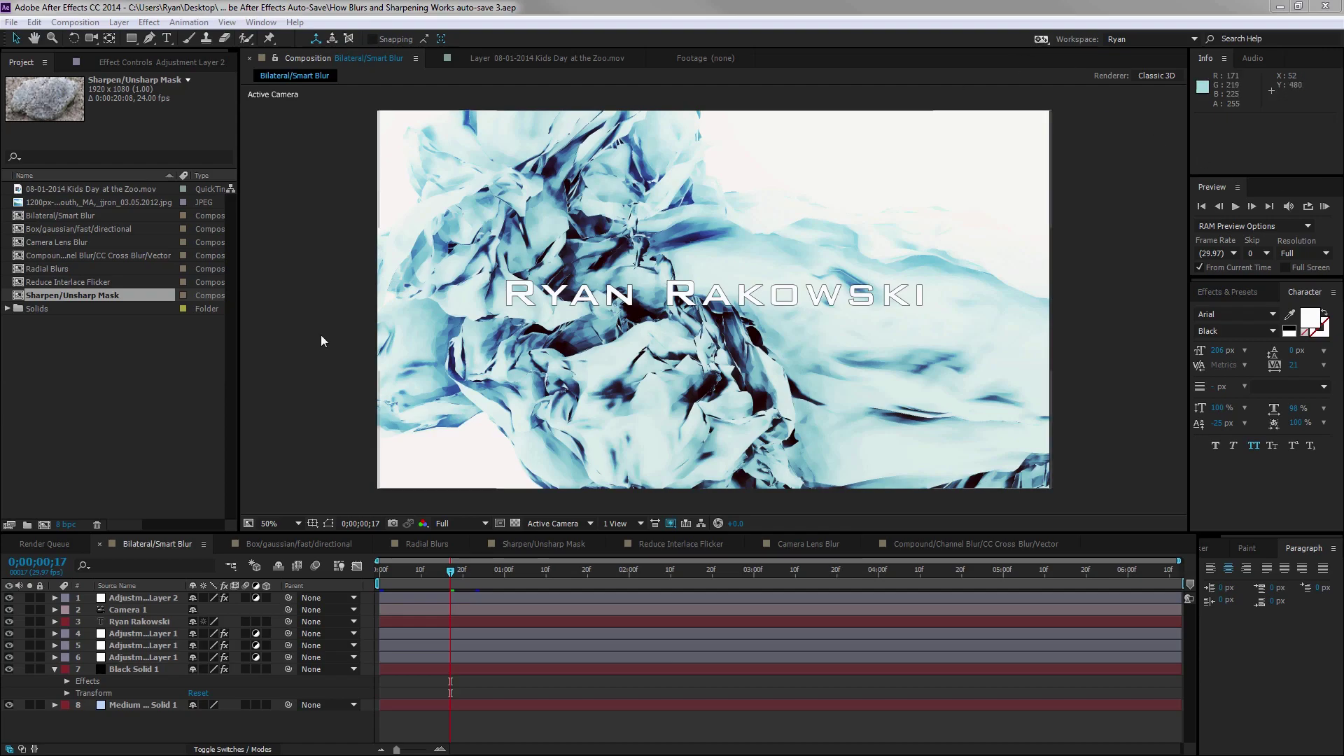
Browse the Blur & Sharpen effects available for the top adjustment layer, then move the current time to 0;00;00;29
left_click(112, 101)
left_click(149, 22)
mouse_move(188, 122)
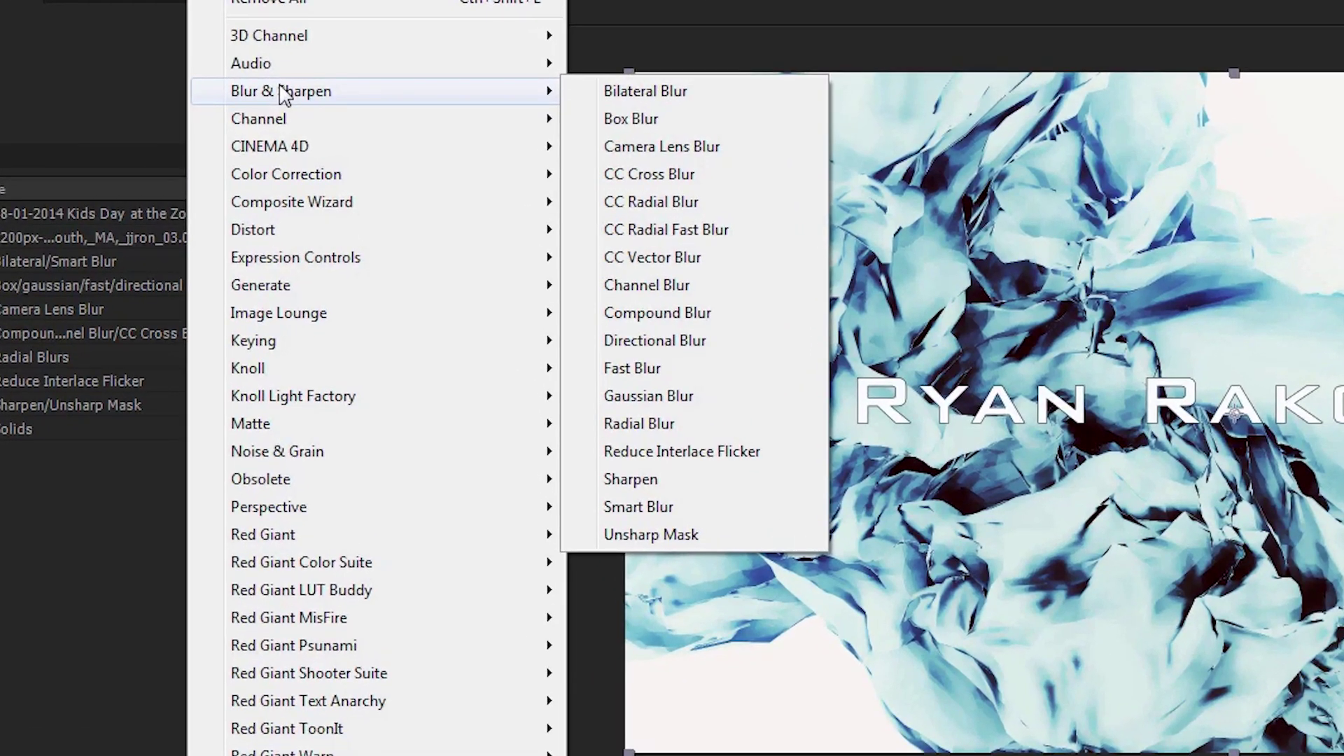
left_click(51, 502)
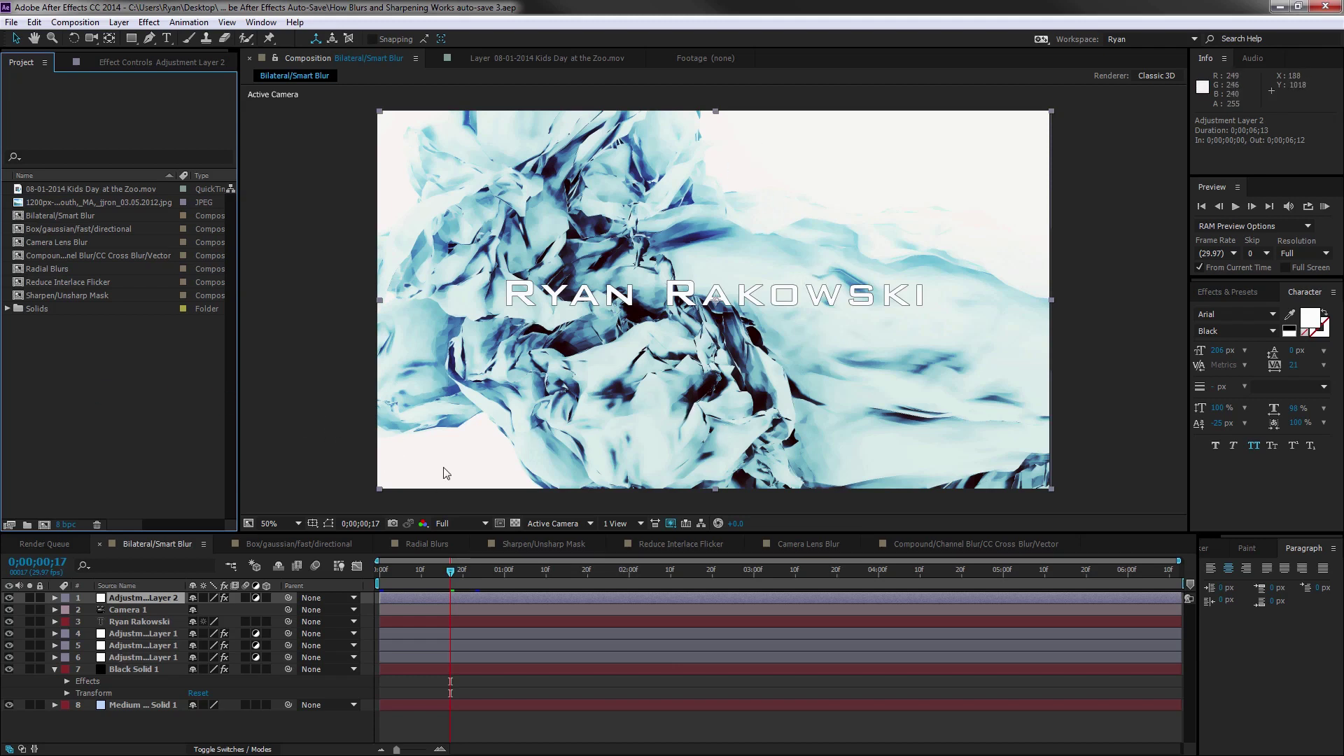
left_click(501, 572)
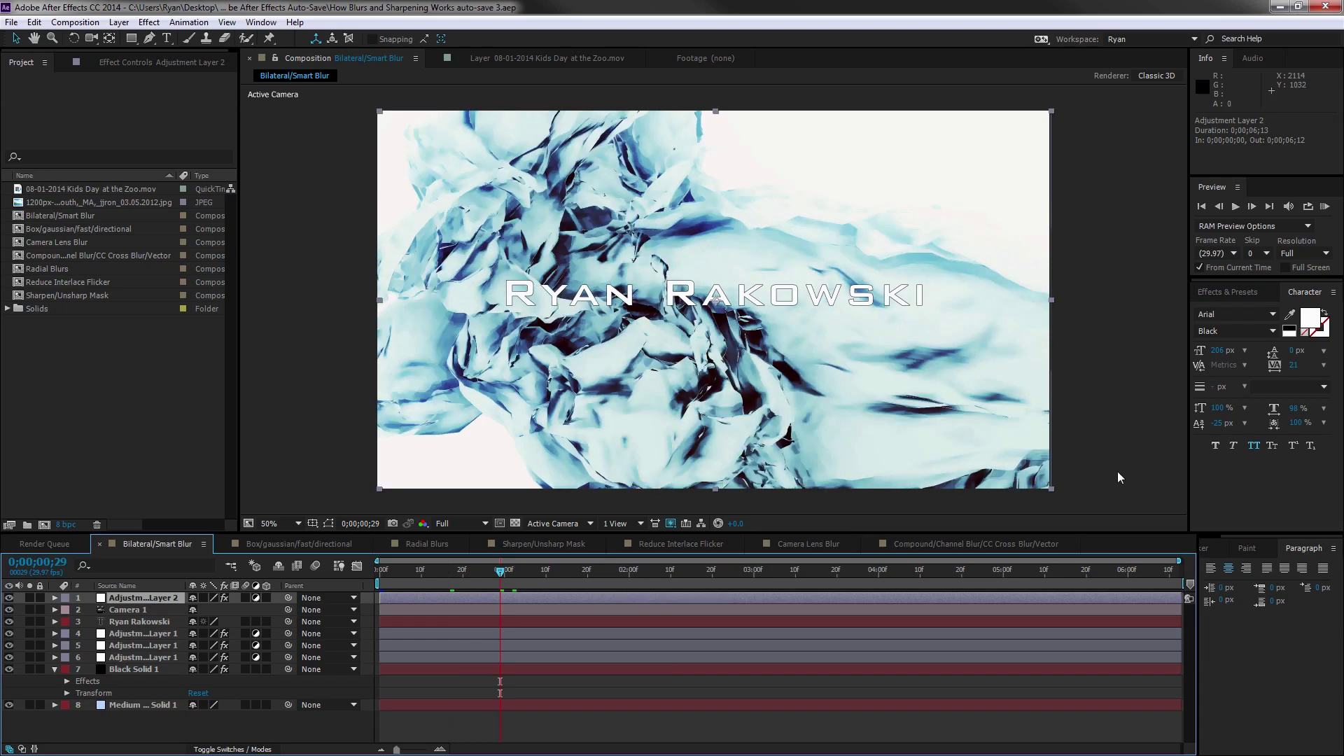
Check the High Performance power plan in the Power4Gear Hybrid window and move the window out of the way
left_click(116, 394)
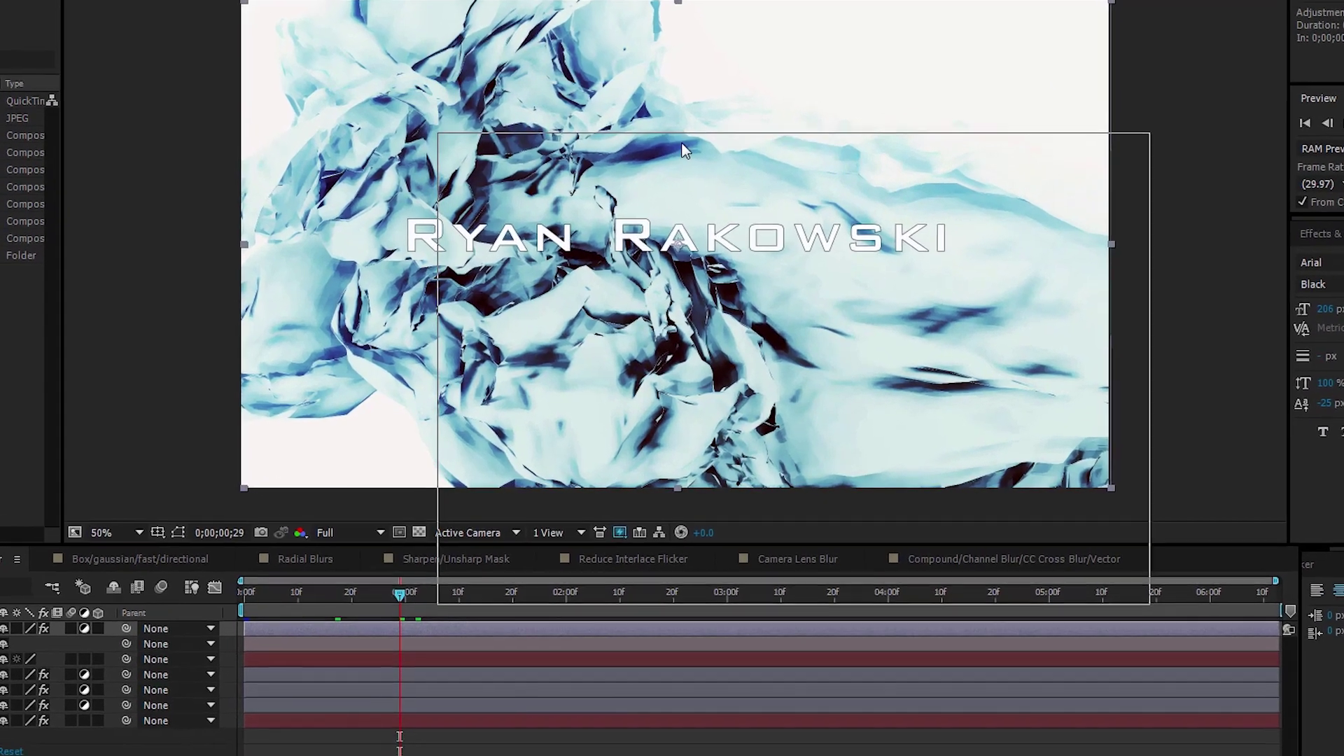
left_click_drag(698, 175, 669, 166)
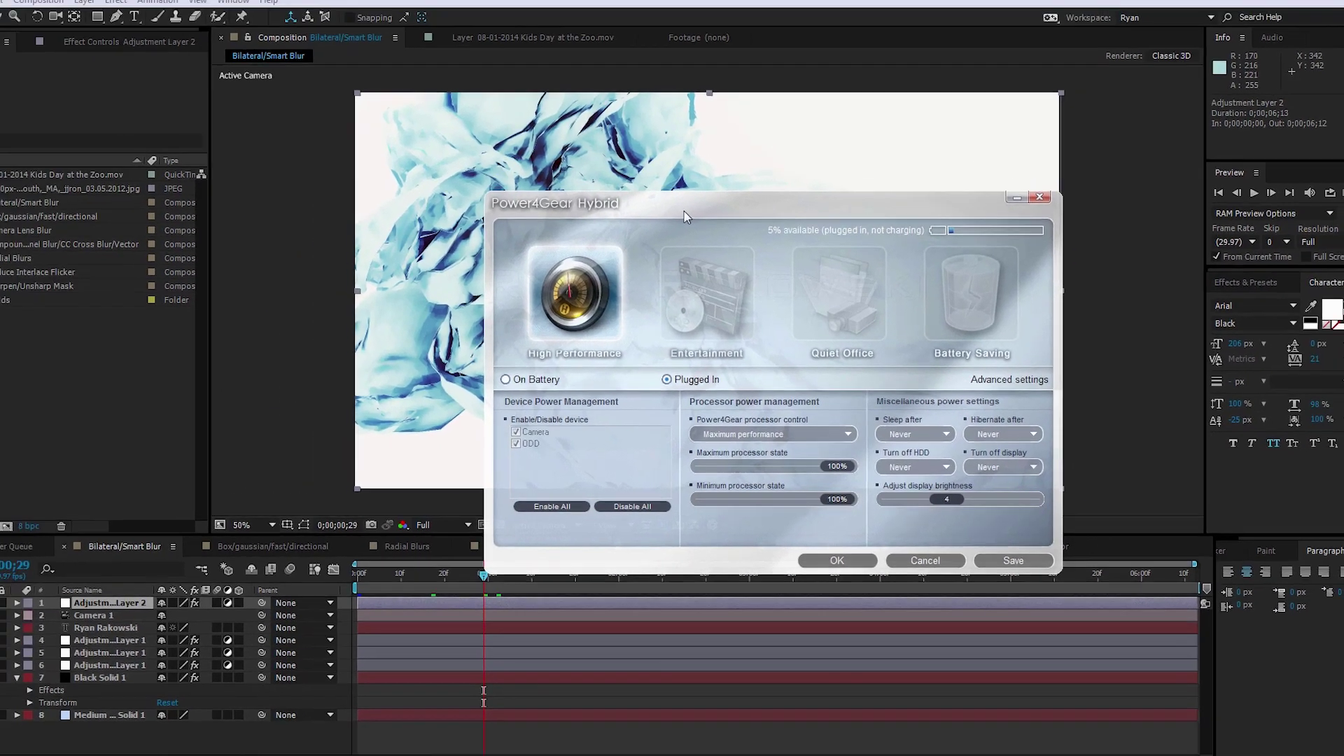
left_click_drag(685, 211, 1343, 224)
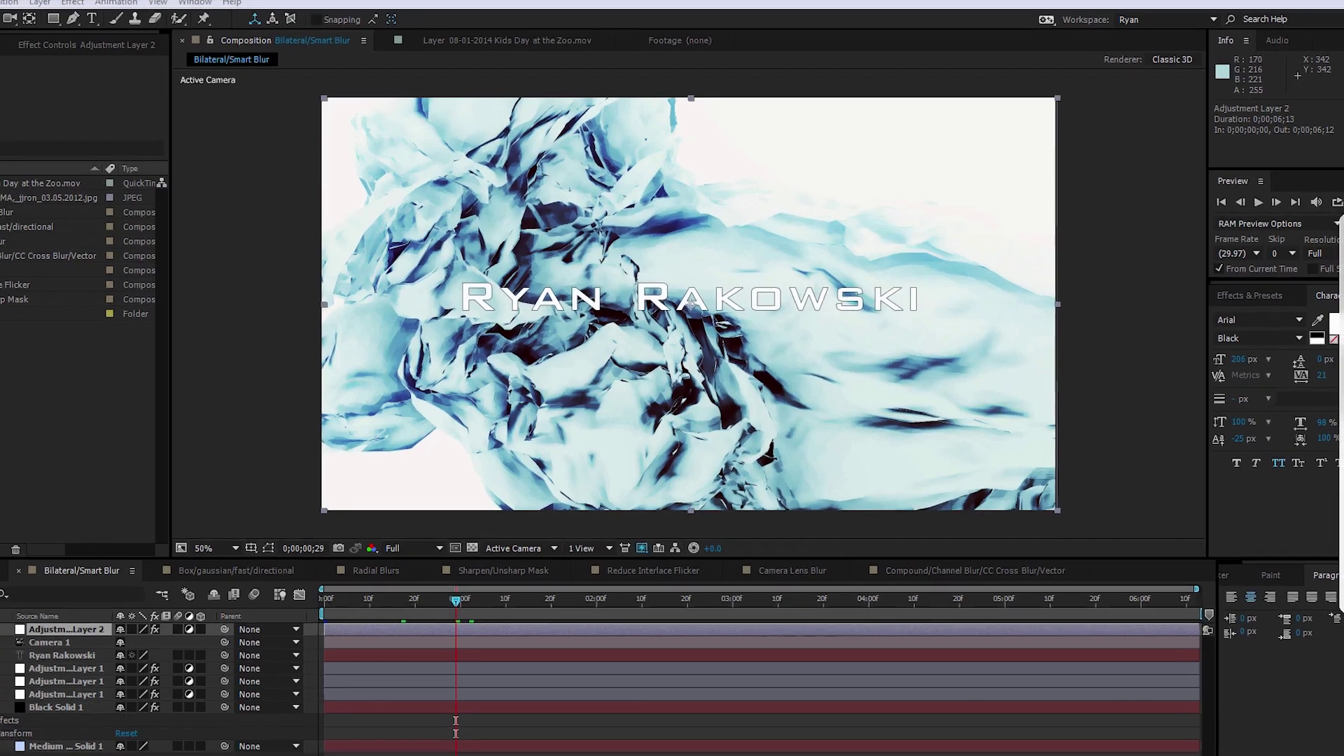
Switch to Windows Explorer and browse the SSD (F:) drive to the Programs folder inside the Adobe folder
key("alt+Tab")
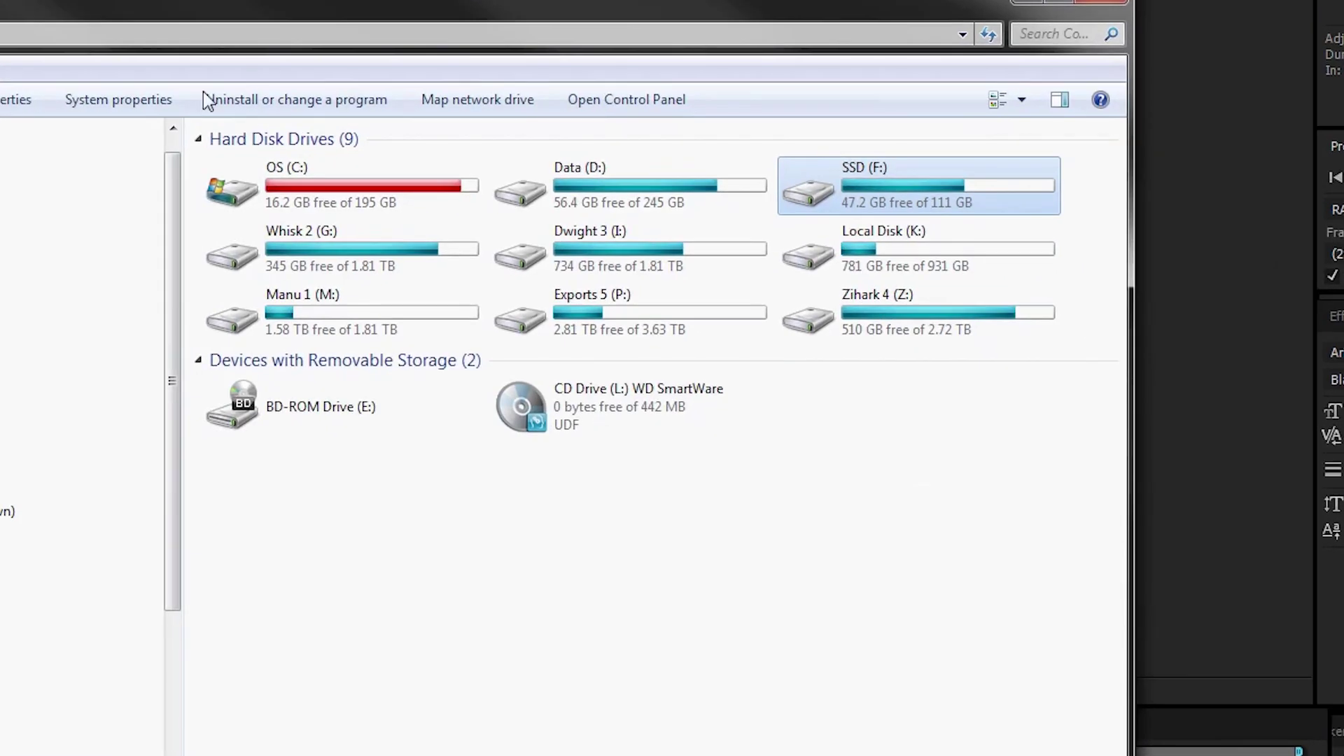
left_click(735, 712)
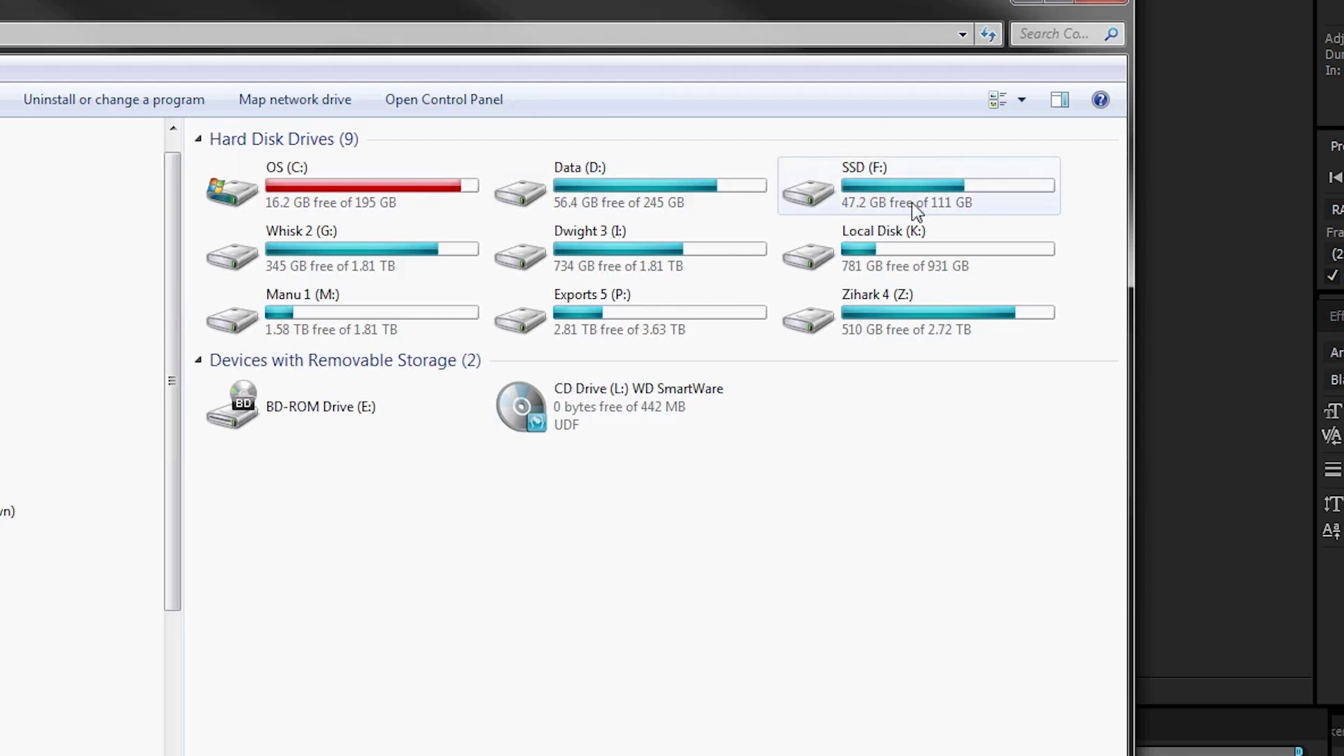
double_click(889, 186)
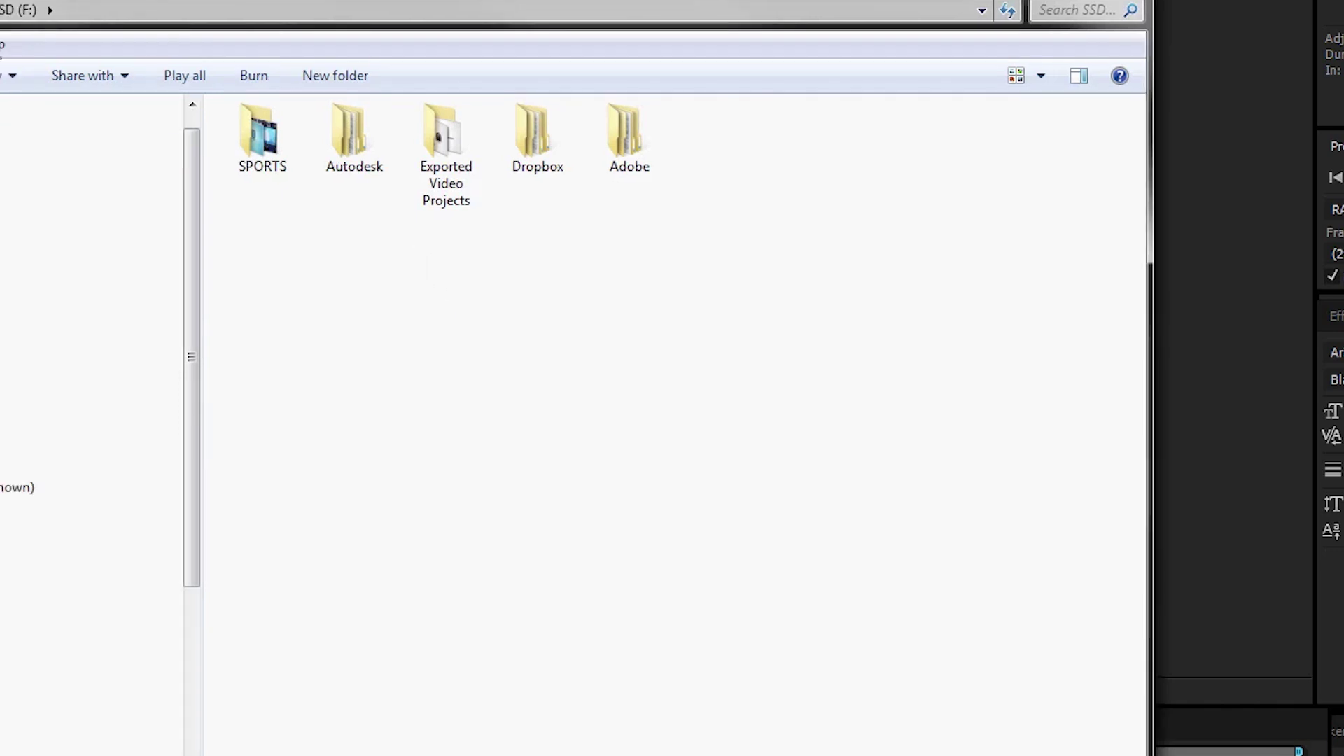
double_click(625, 133)
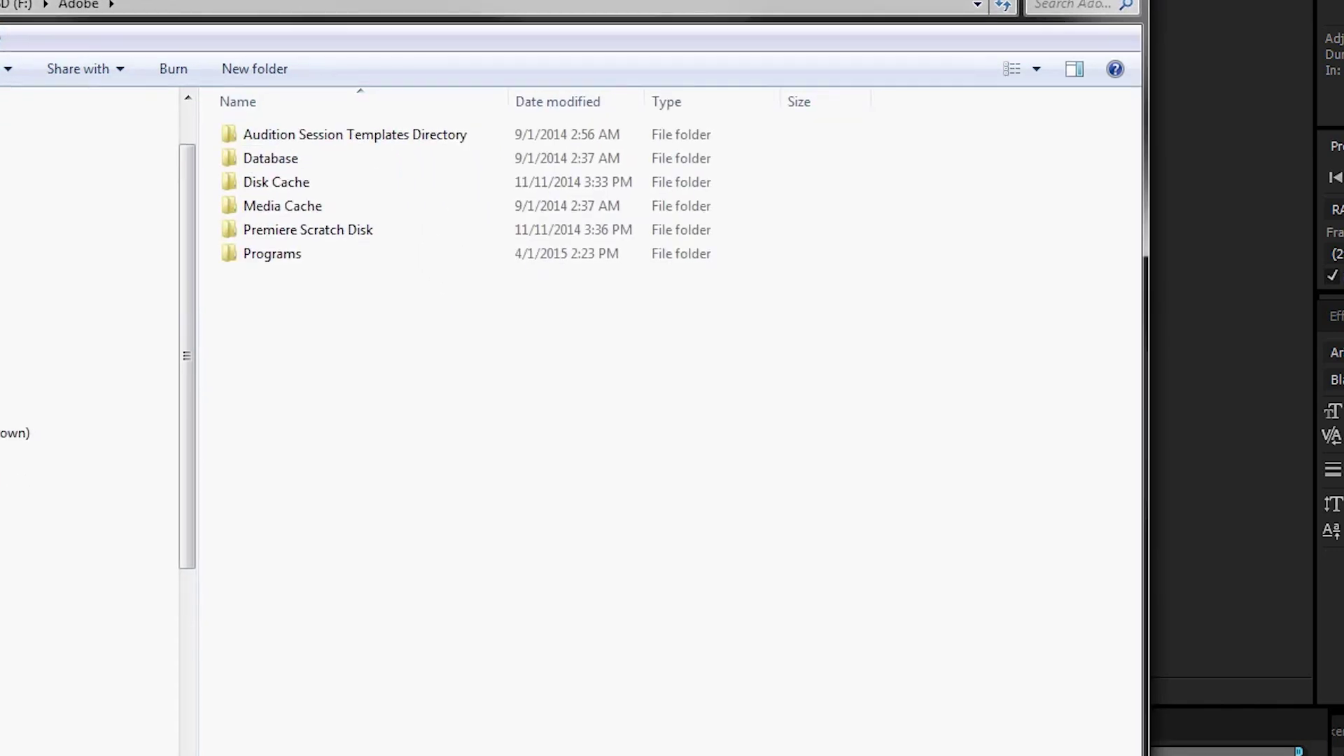
left_click(290, 231)
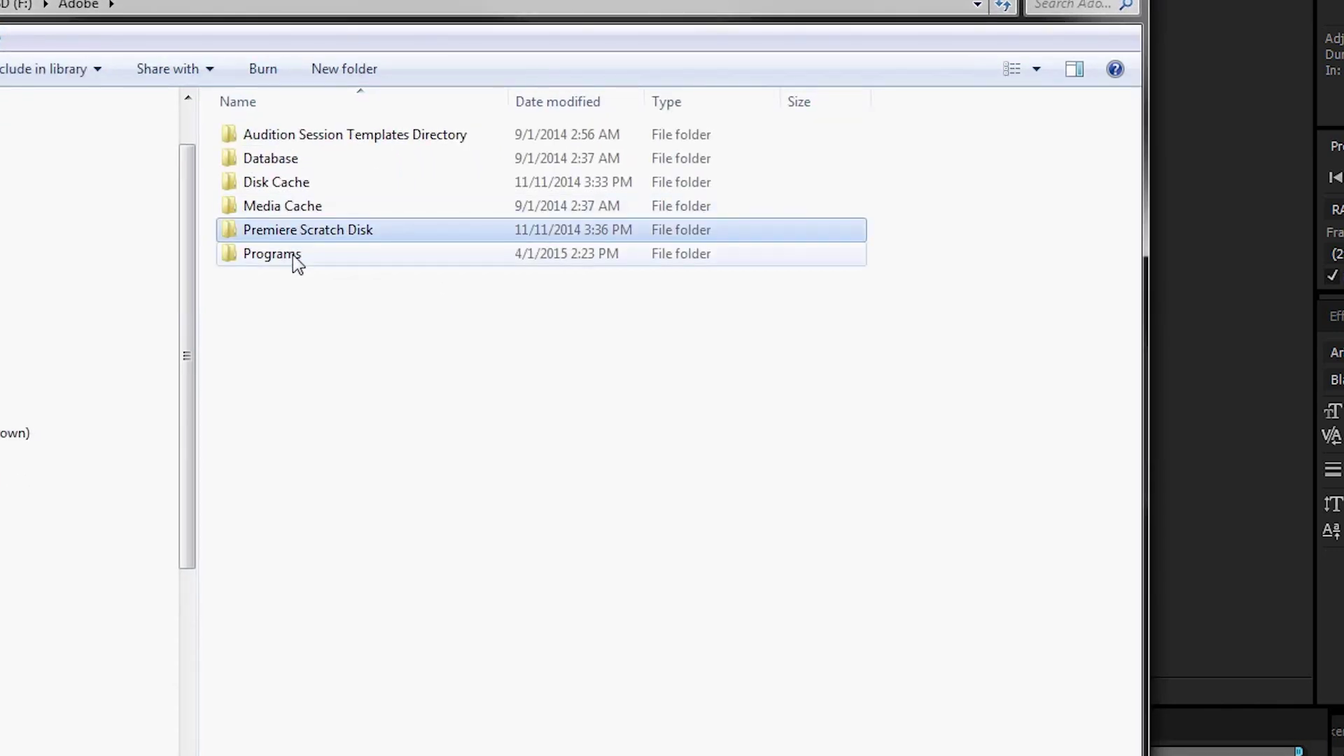
double_click(293, 255)
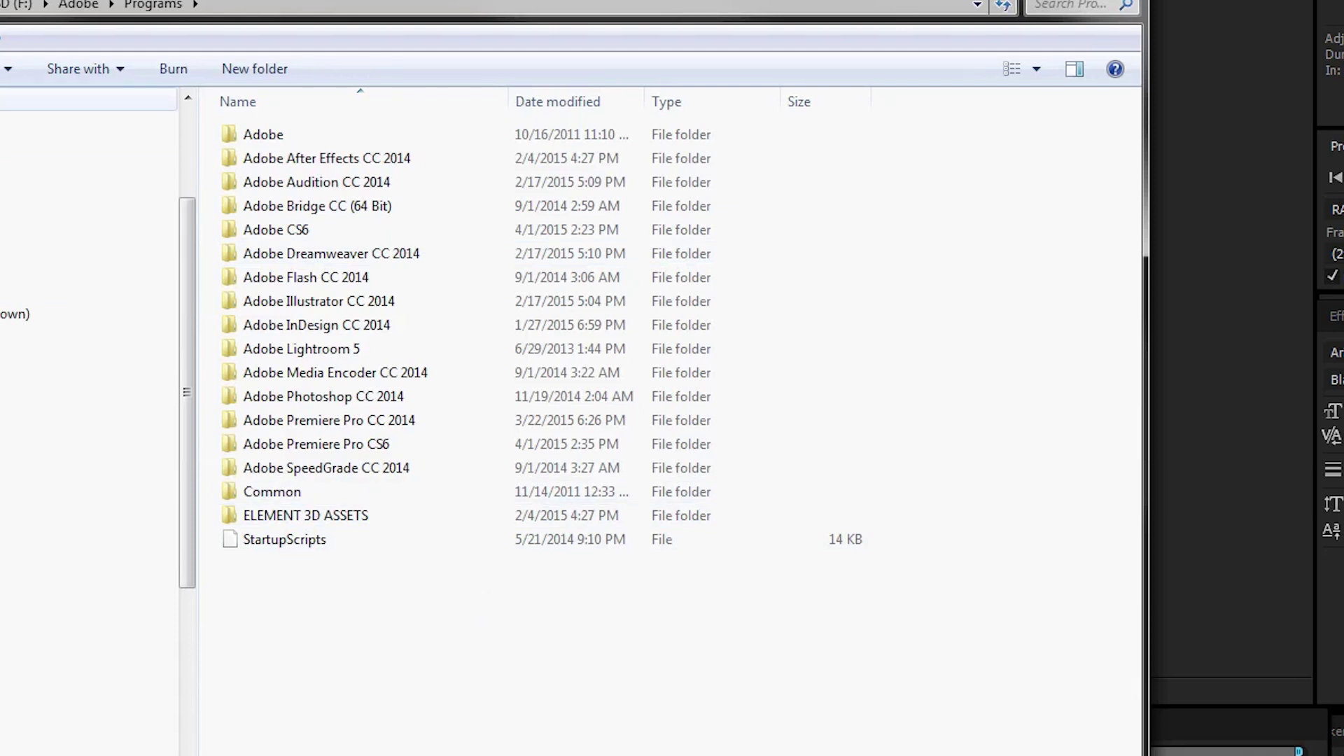
Go back to the Adobe folder on the SSD and point out the Media Cache folder among its cache folders
key("BackSpace")
left_click(594, 366)
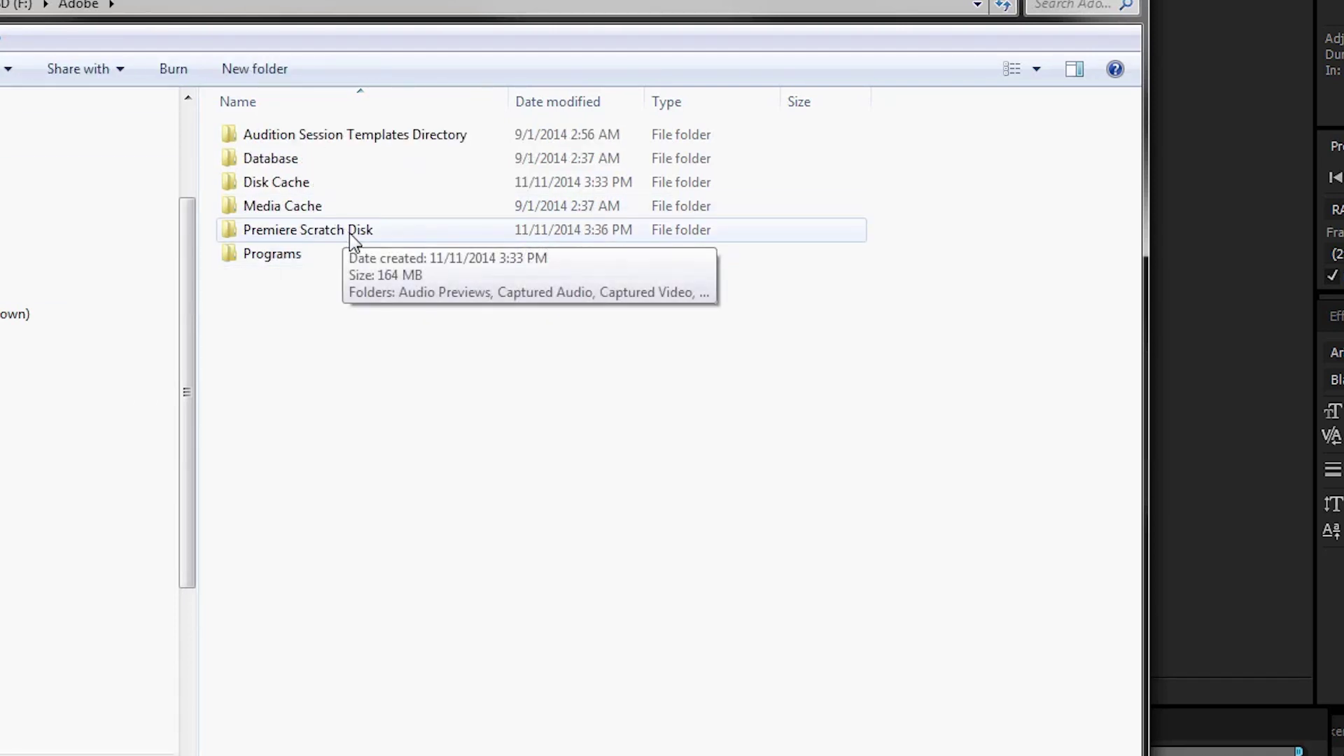
left_click(338, 204)
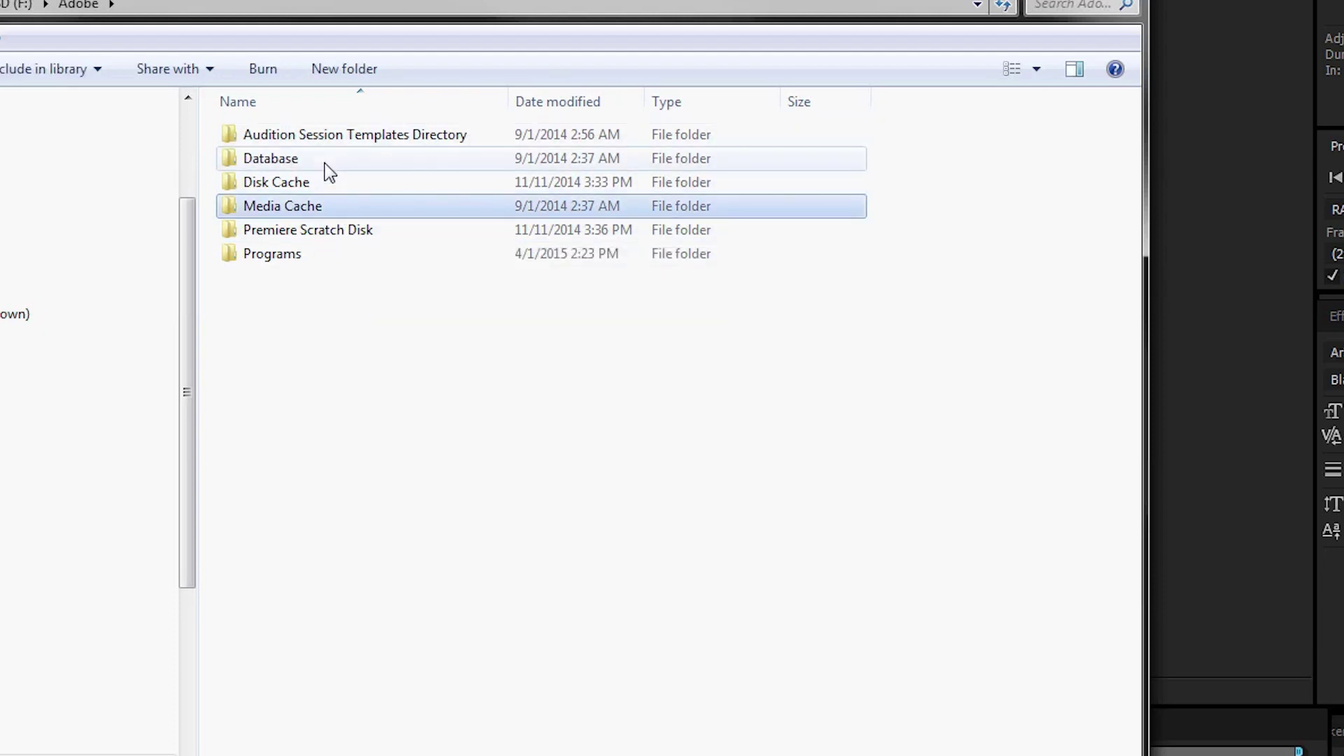
left_click(399, 306)
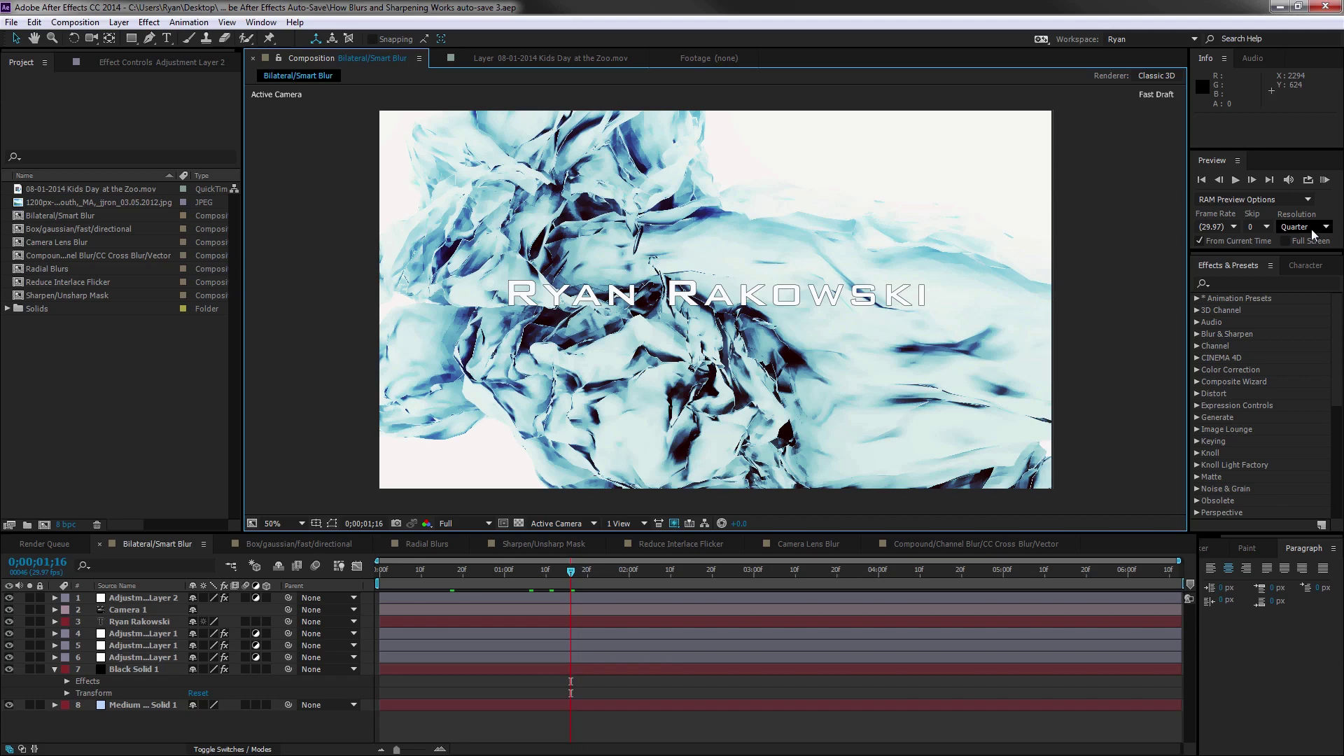
In the Media & Disk Cache preferences of After Effects, empty the disk cache and clean the conformed media database and cache
left_click(13, 22)
left_click(13, 23)
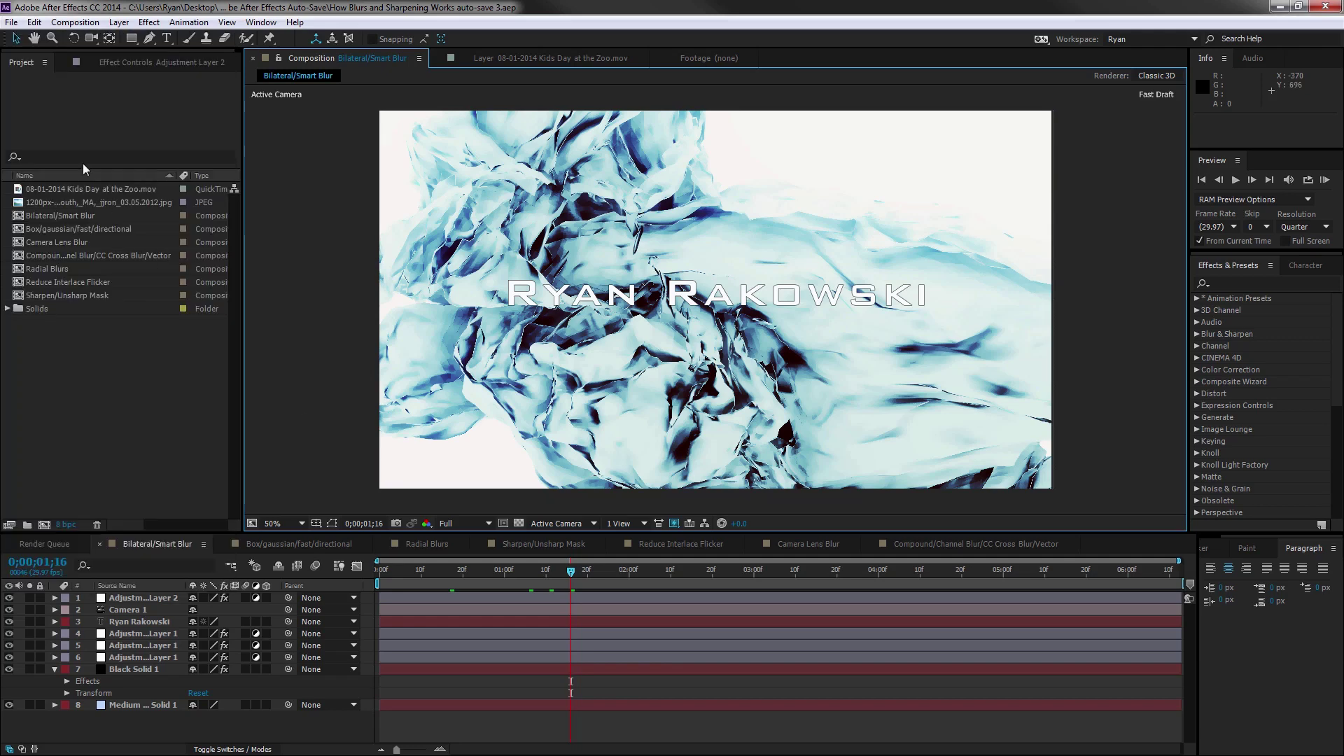
left_click(34, 23)
mouse_move(77, 395)
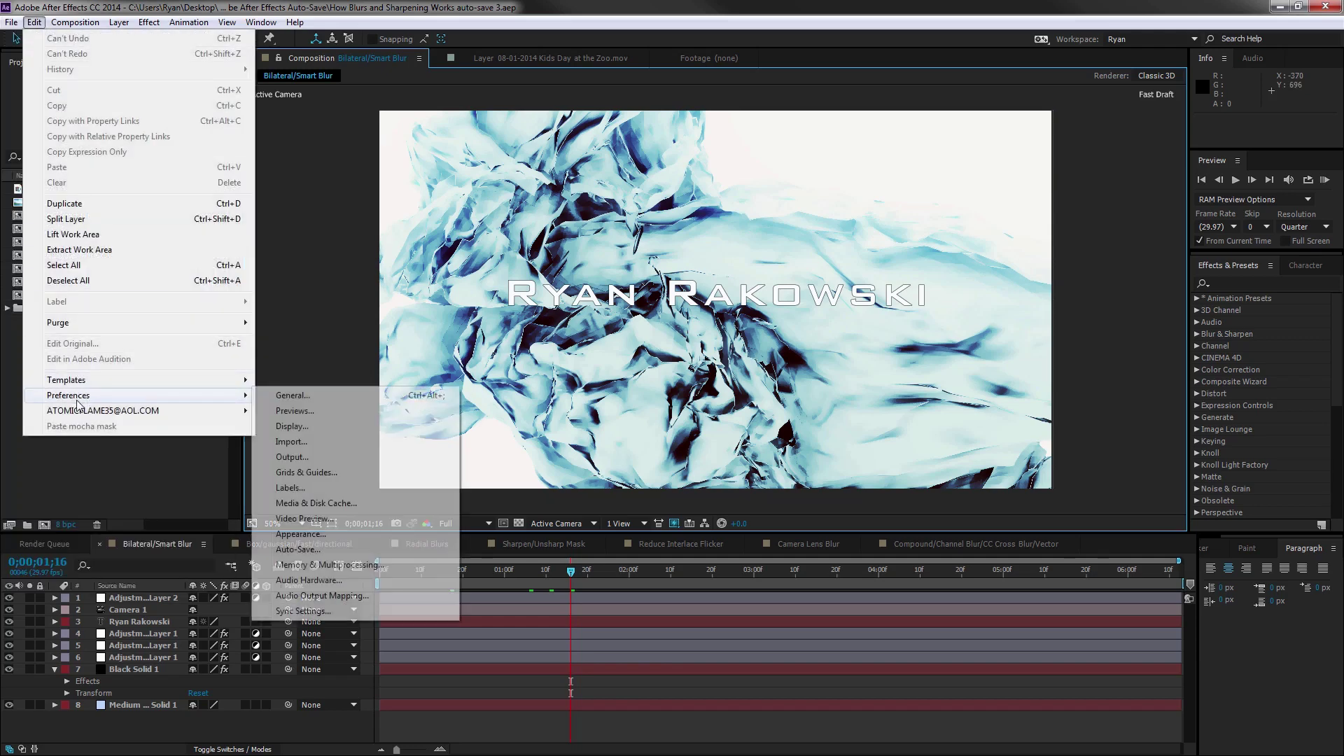
left_click(316, 503)
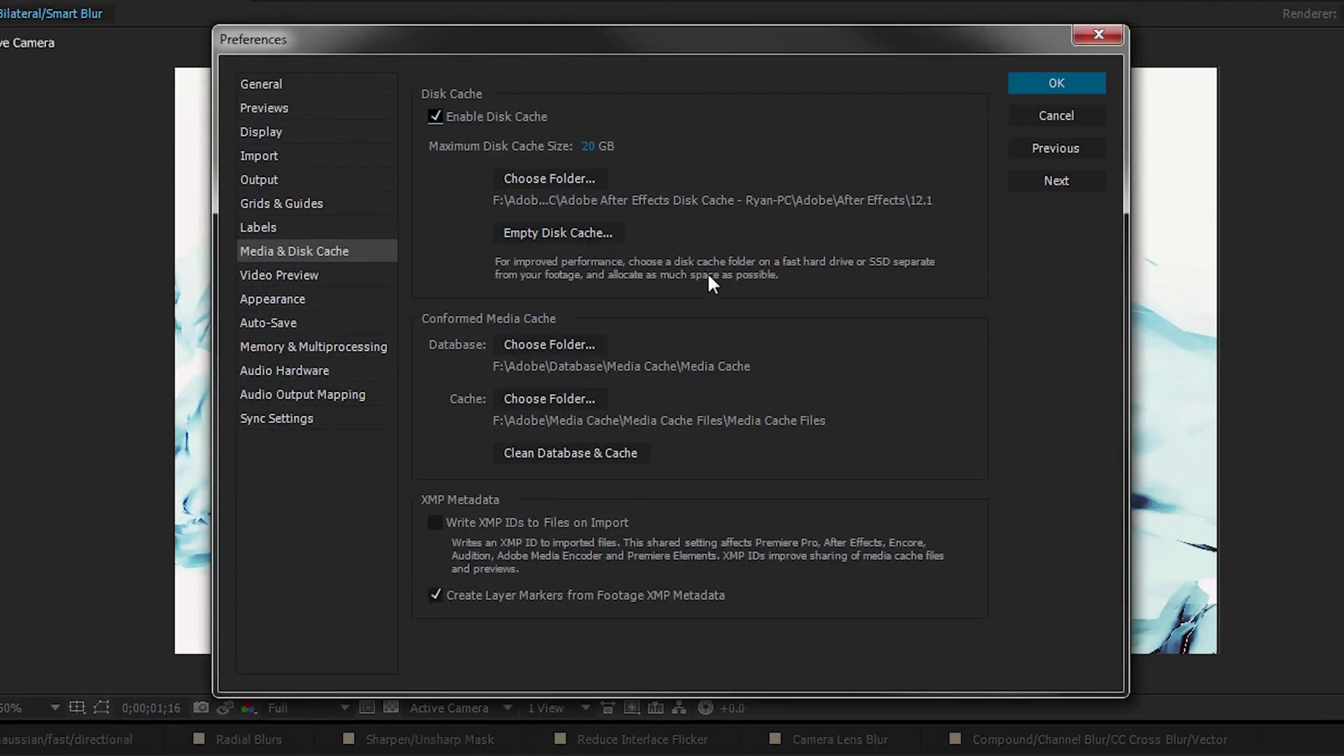
left_click(561, 230)
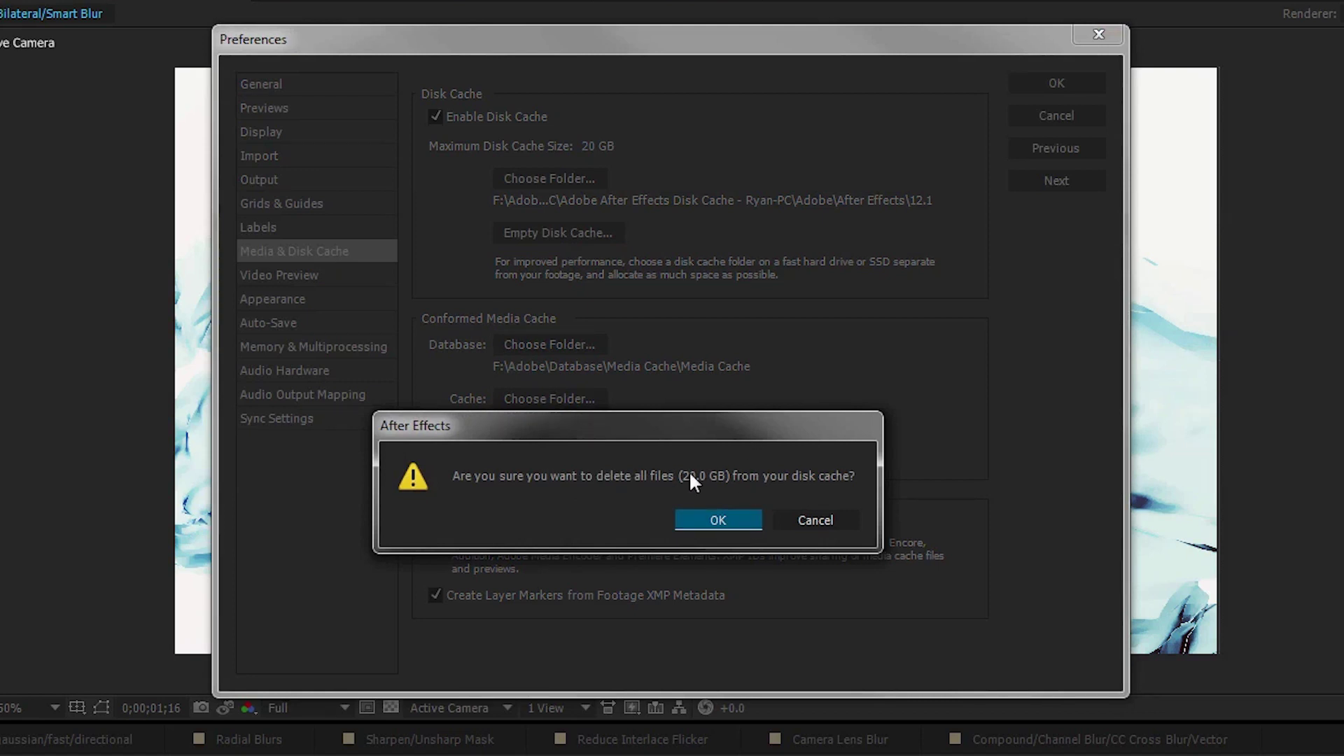
left_click(706, 521)
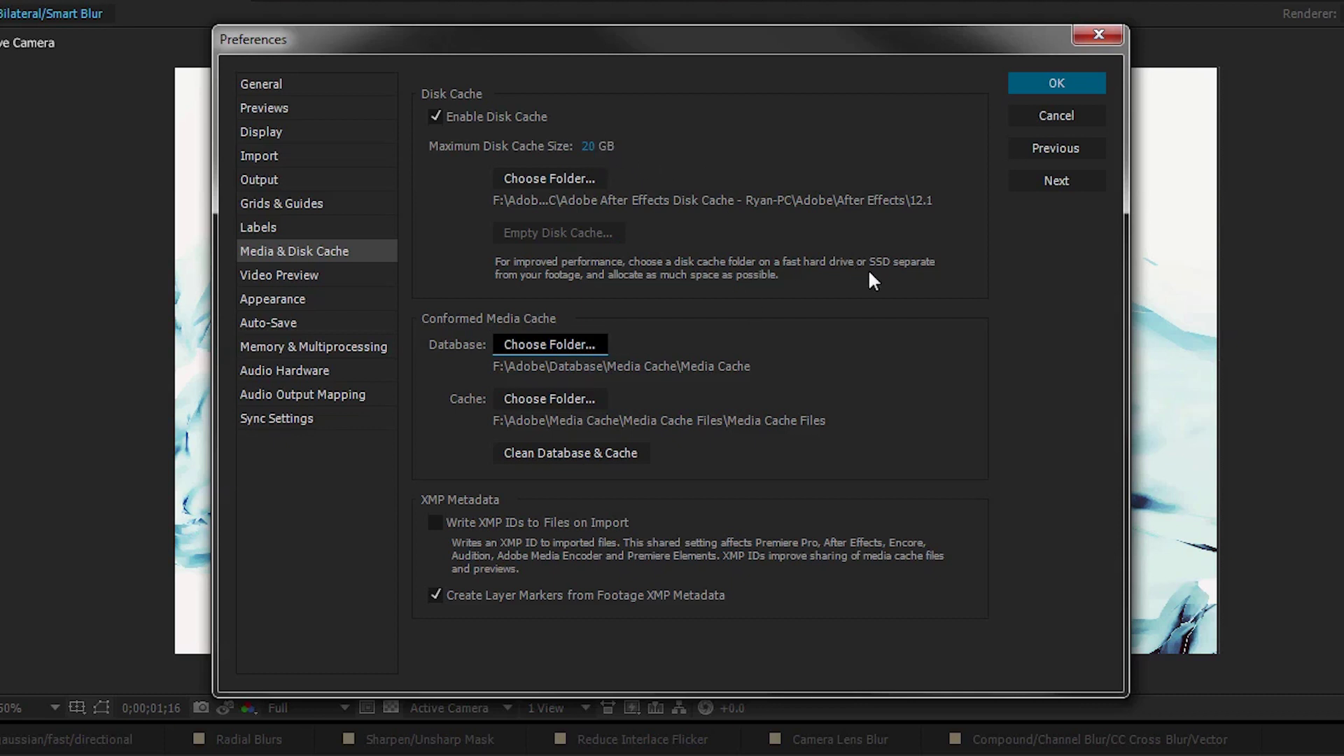
left_click(629, 454)
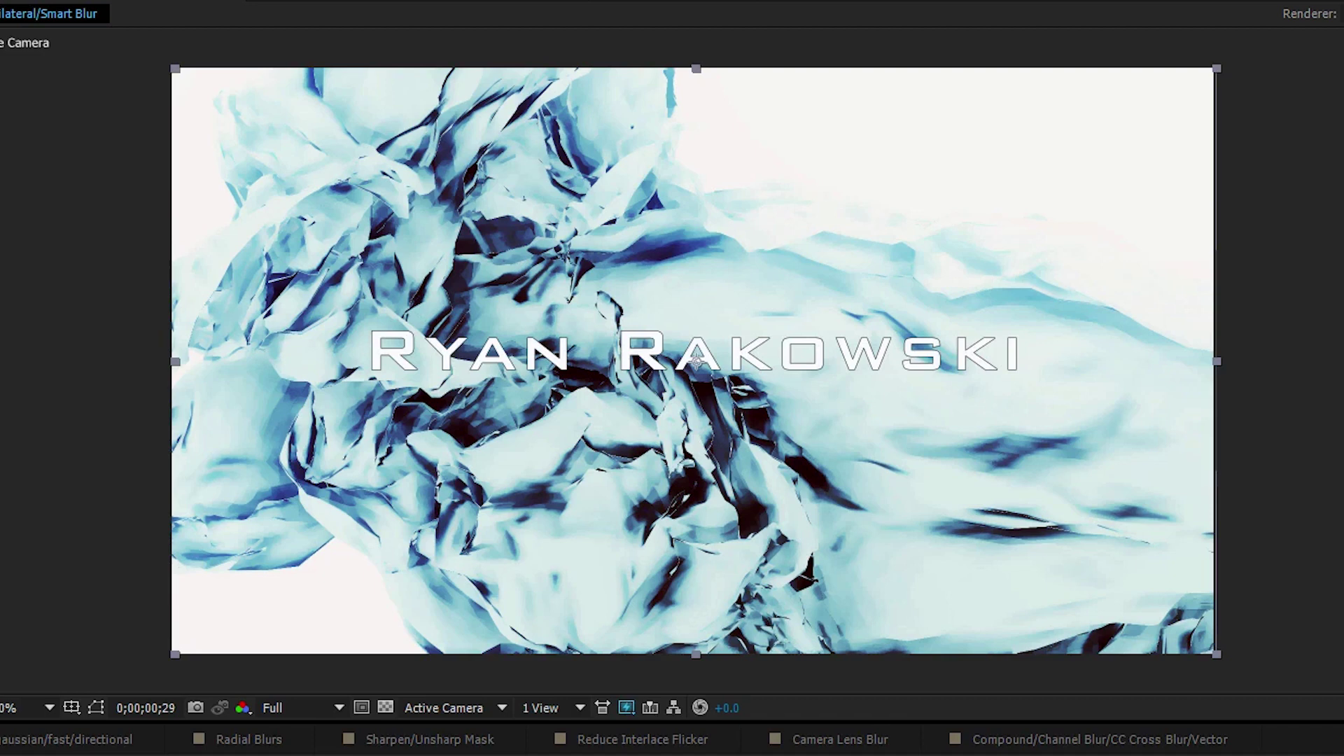
left_click_drag(1341, 36, 836, 57)
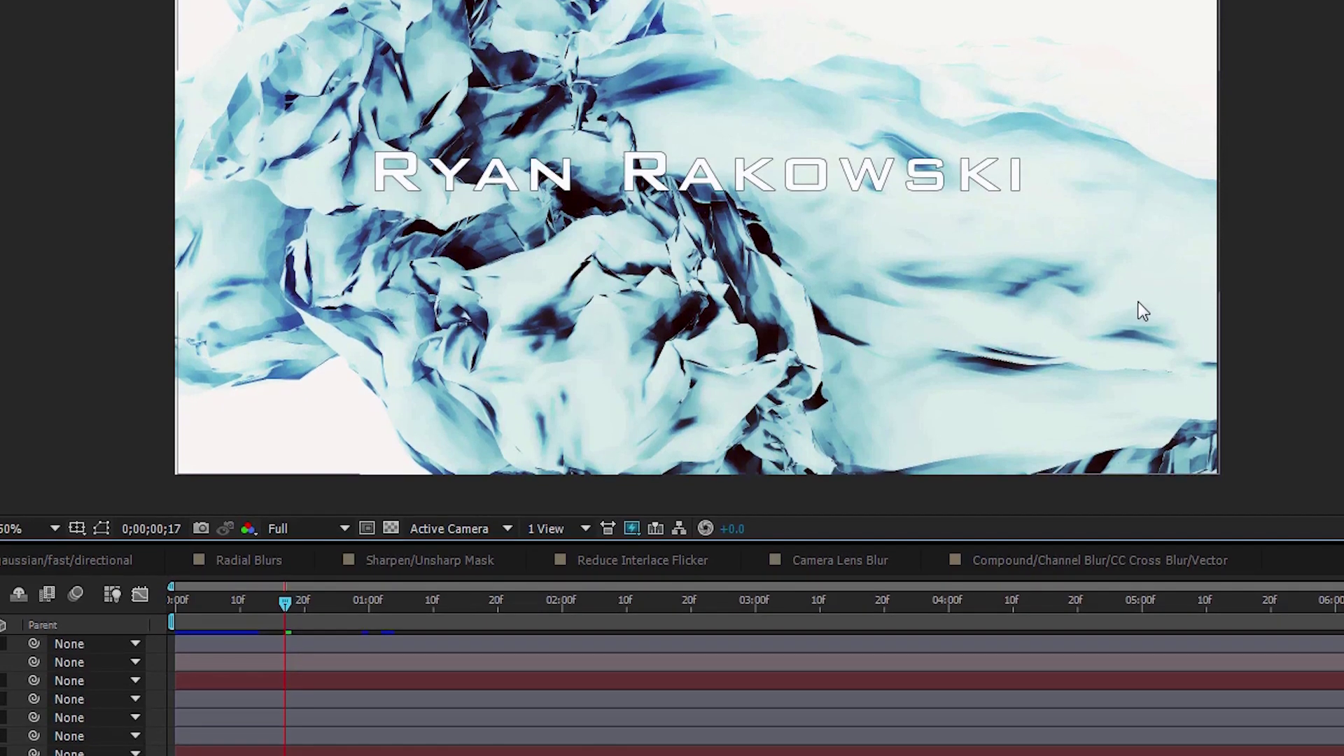
Set the composition's fast previews to Fast Draft and preview the animation from about 0;00;01;06
left_click(630, 529)
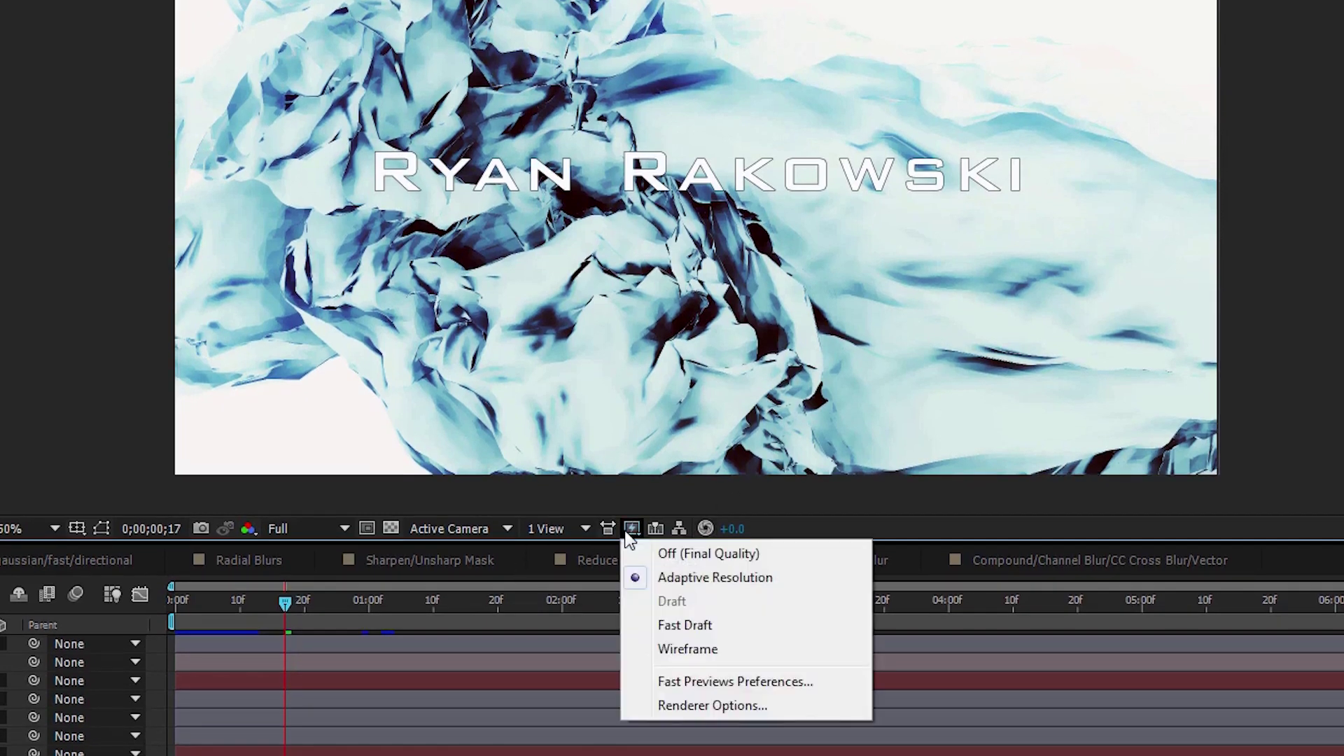
left_click(666, 626)
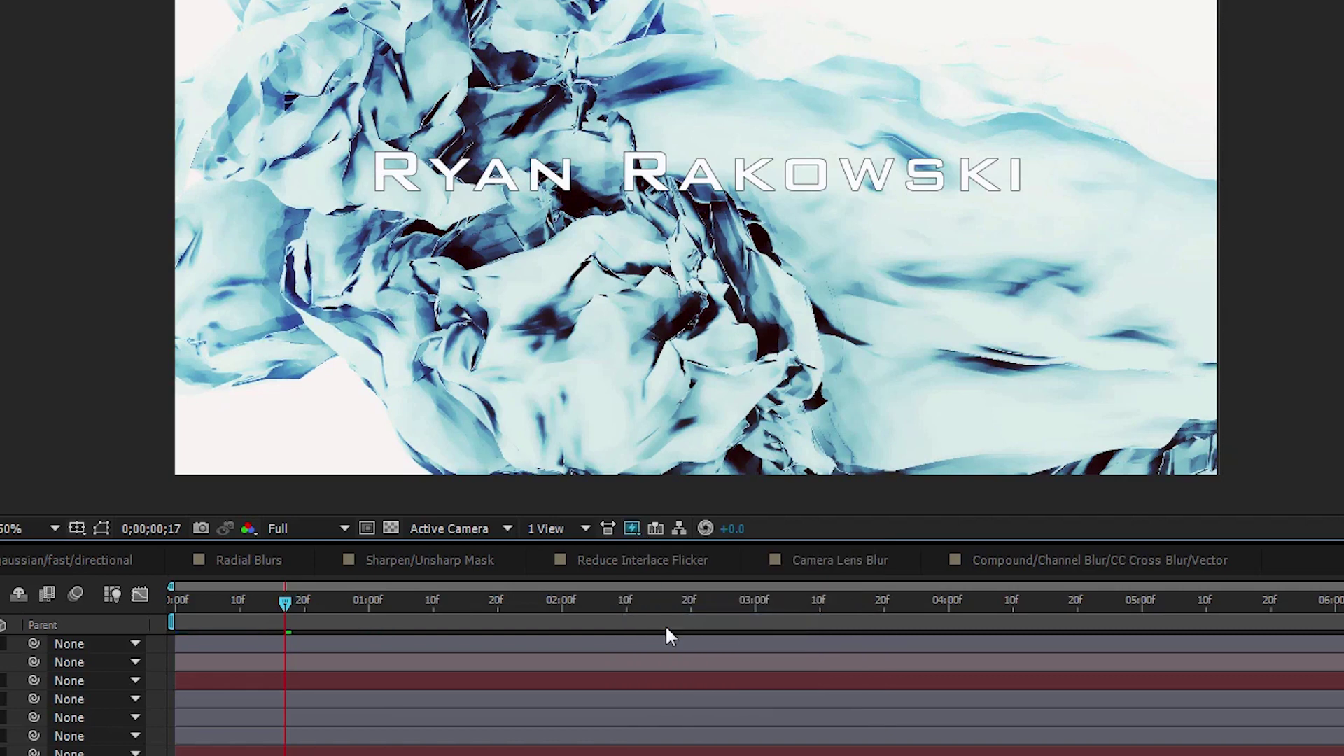
left_click(631, 529)
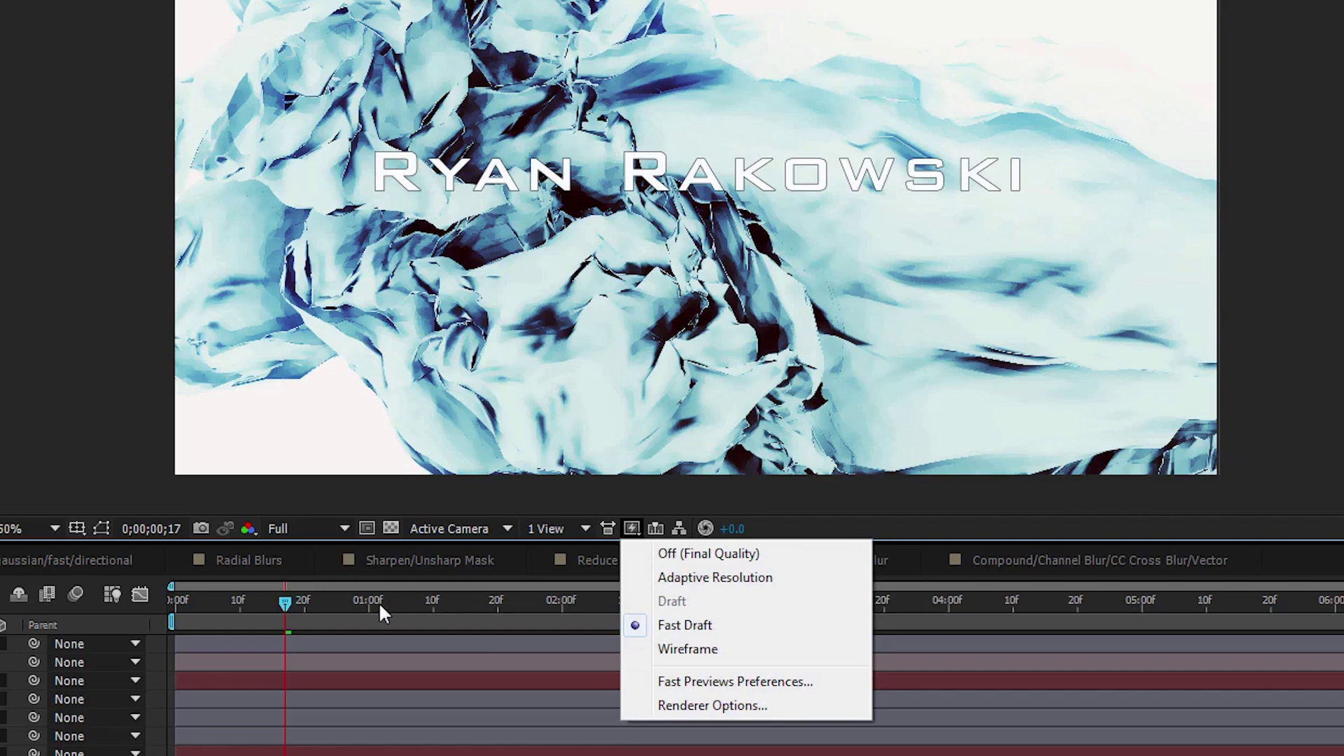
left_click_drag(379, 603, 409, 601)
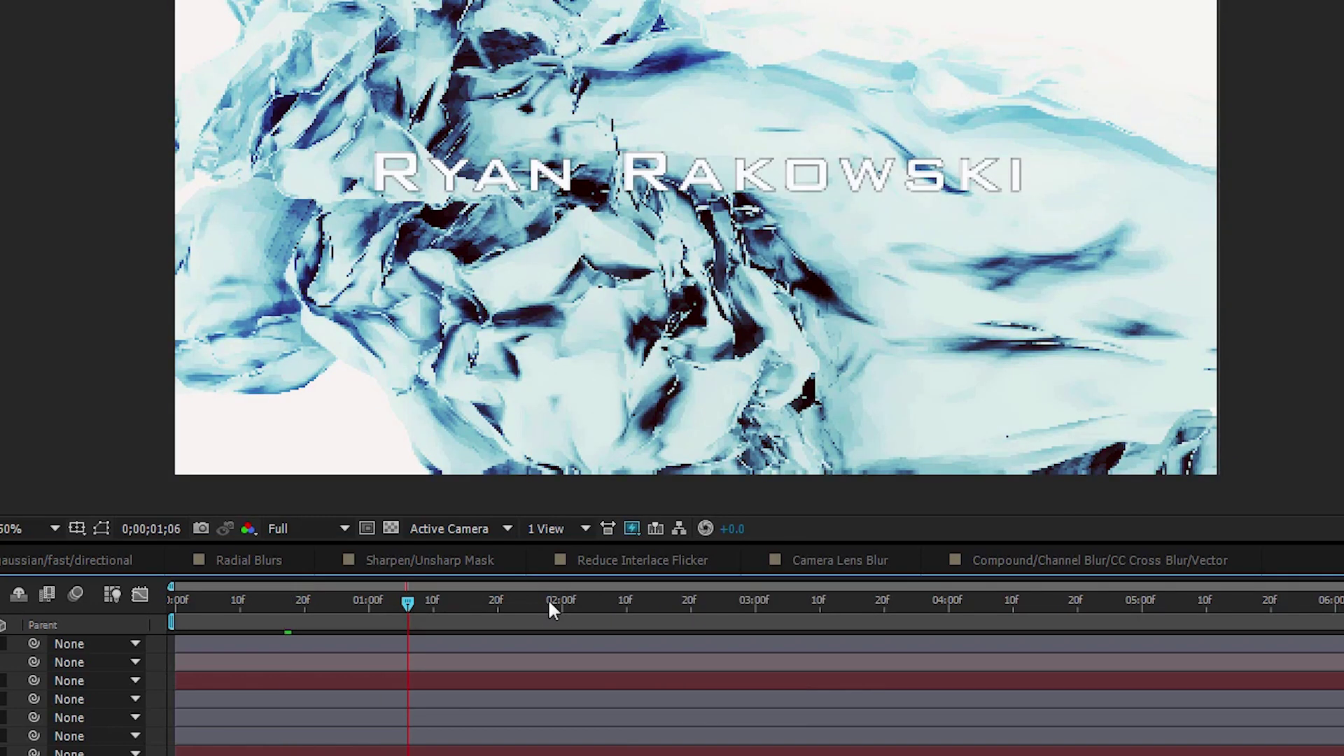
key("space")
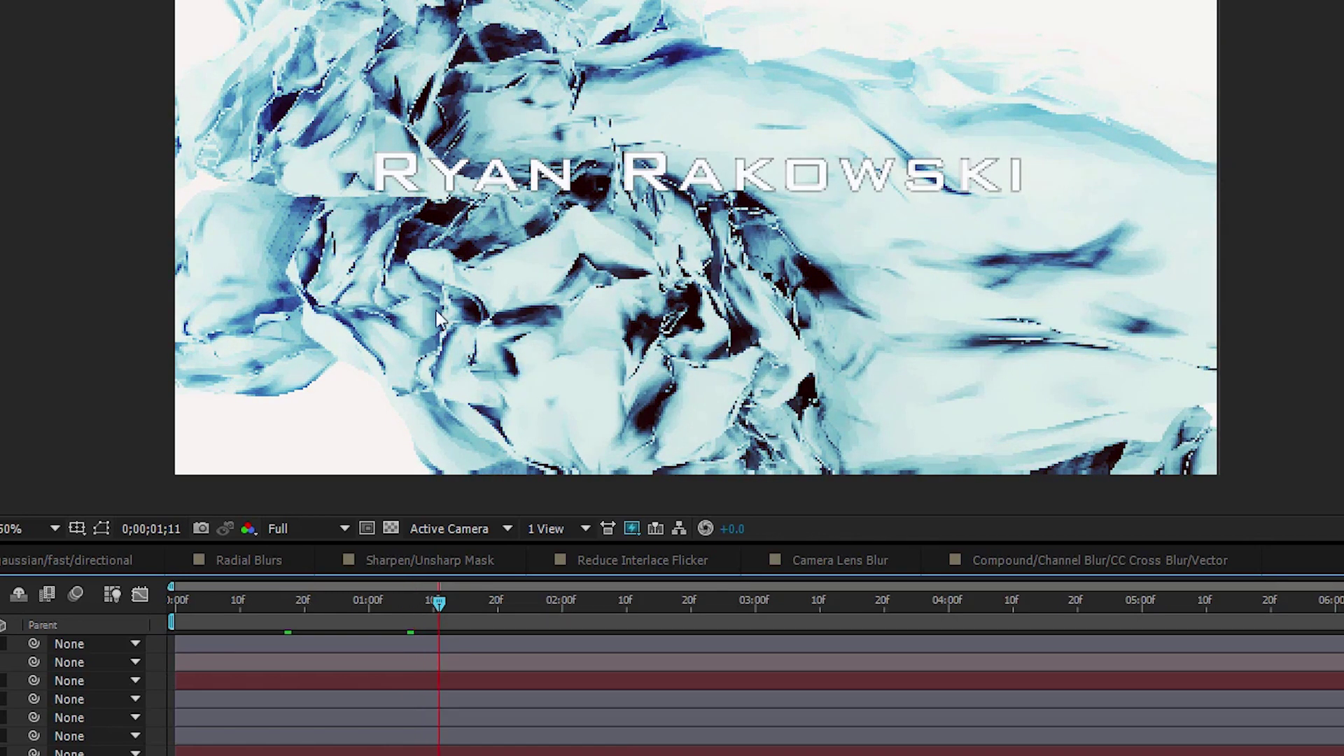
Open the Fast Previews preferences and review the Adaptive Resolution Limit choices
left_click(631, 529)
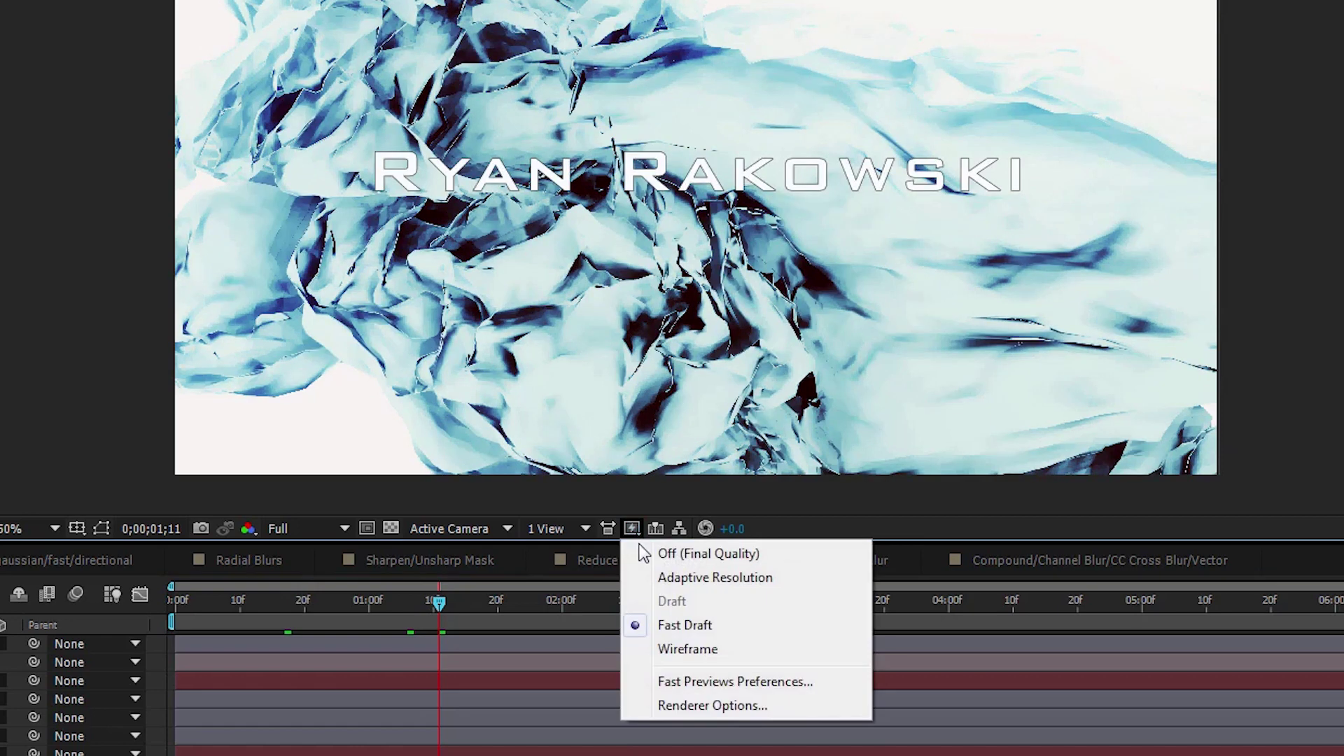
left_click(681, 693)
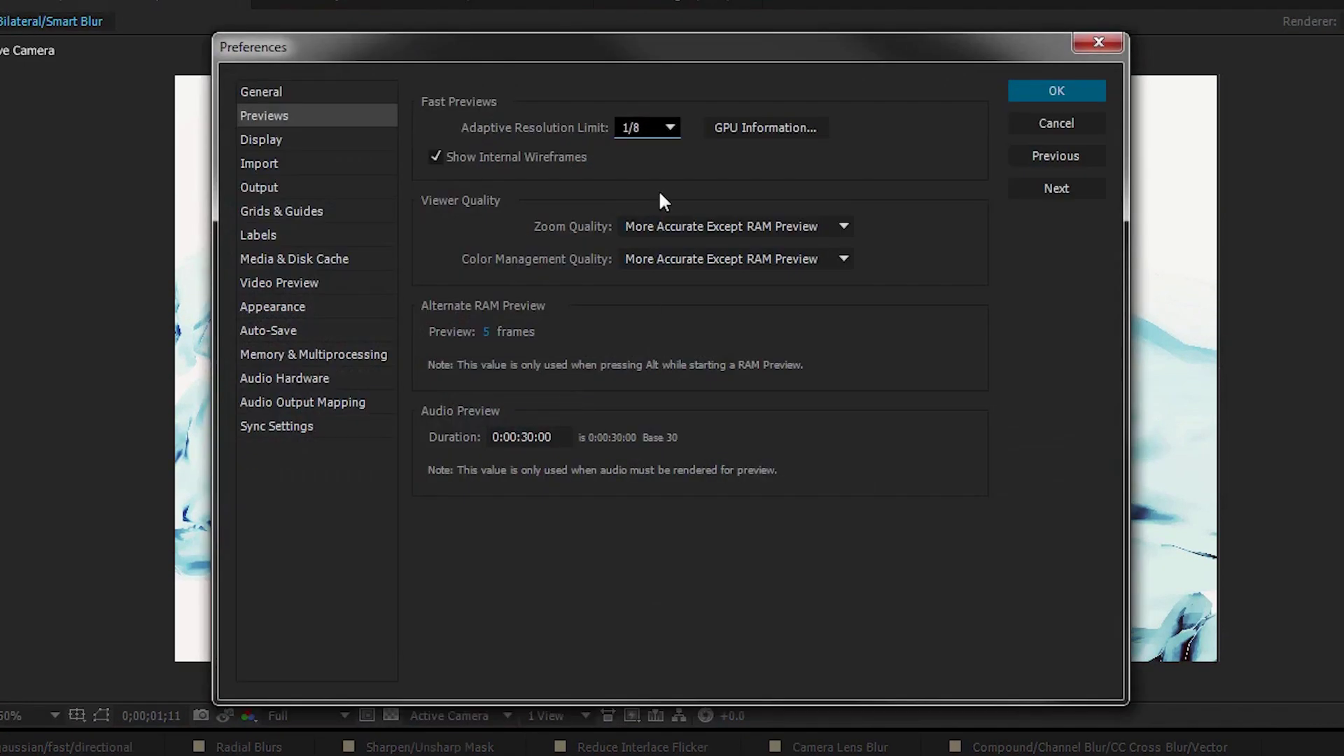
left_click(673, 128)
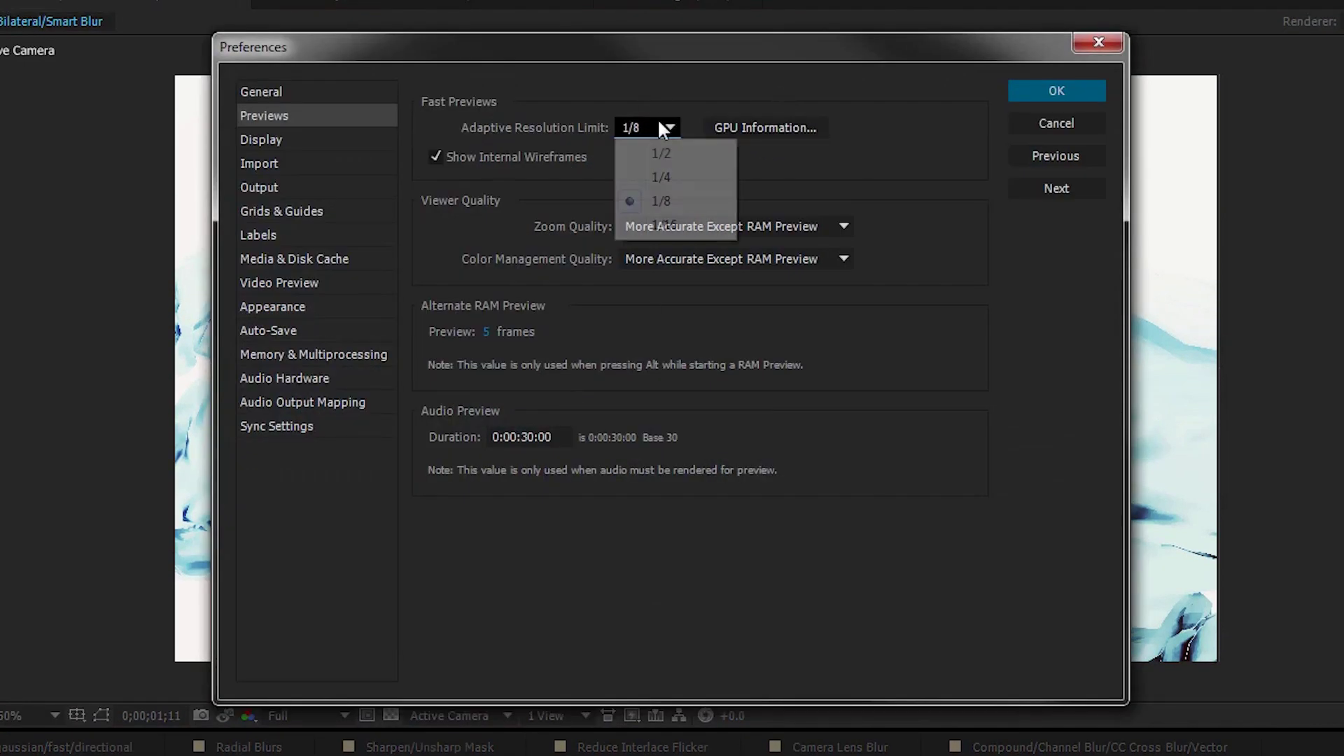
left_click(690, 80)
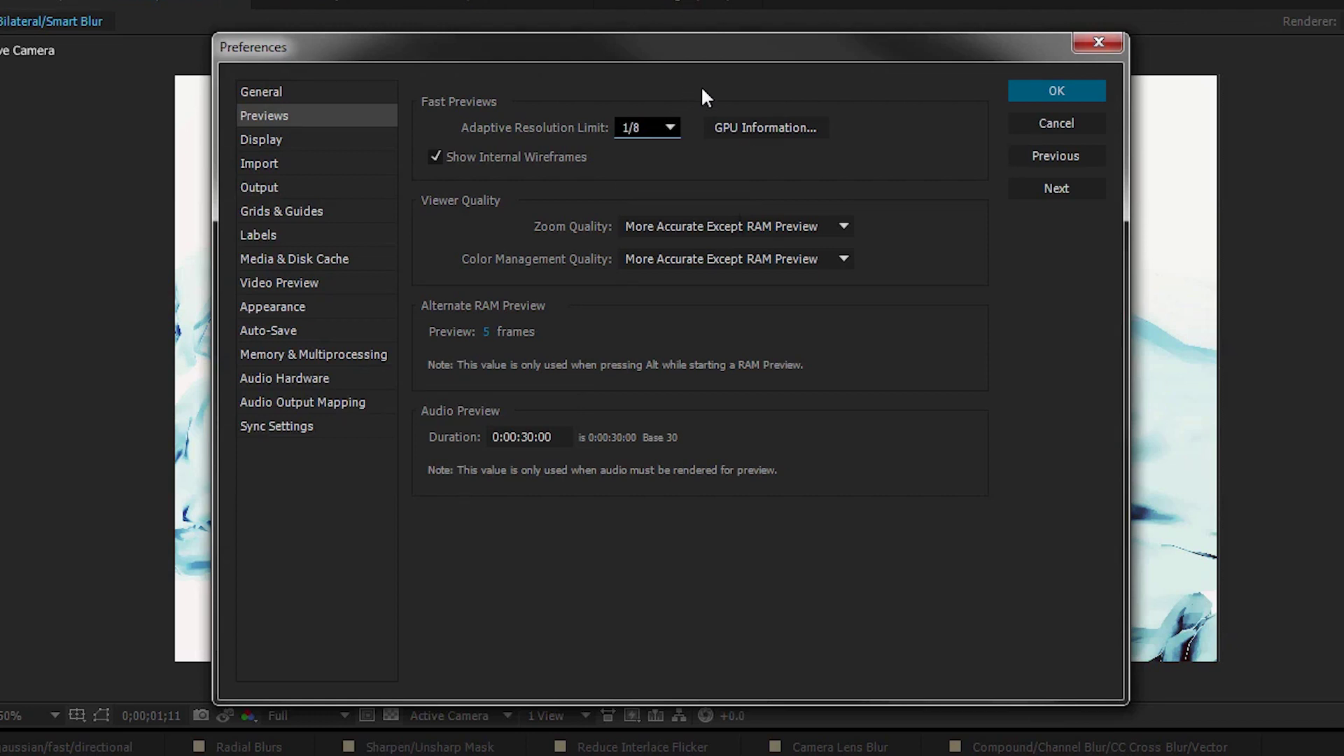
Review the GPU information and the available ray-tracing processor choices, then close the dialog
left_click(748, 130)
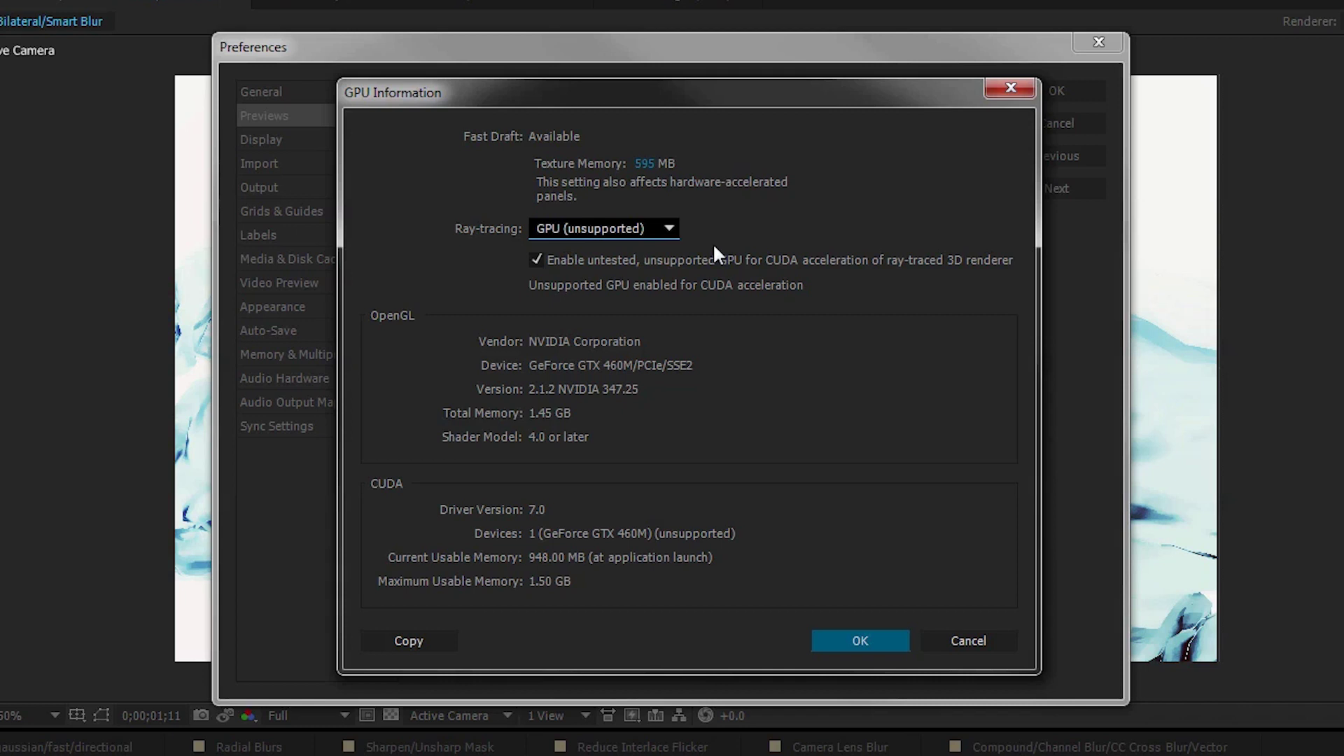
left_click(673, 230)
left_click(770, 214)
left_click(848, 640)
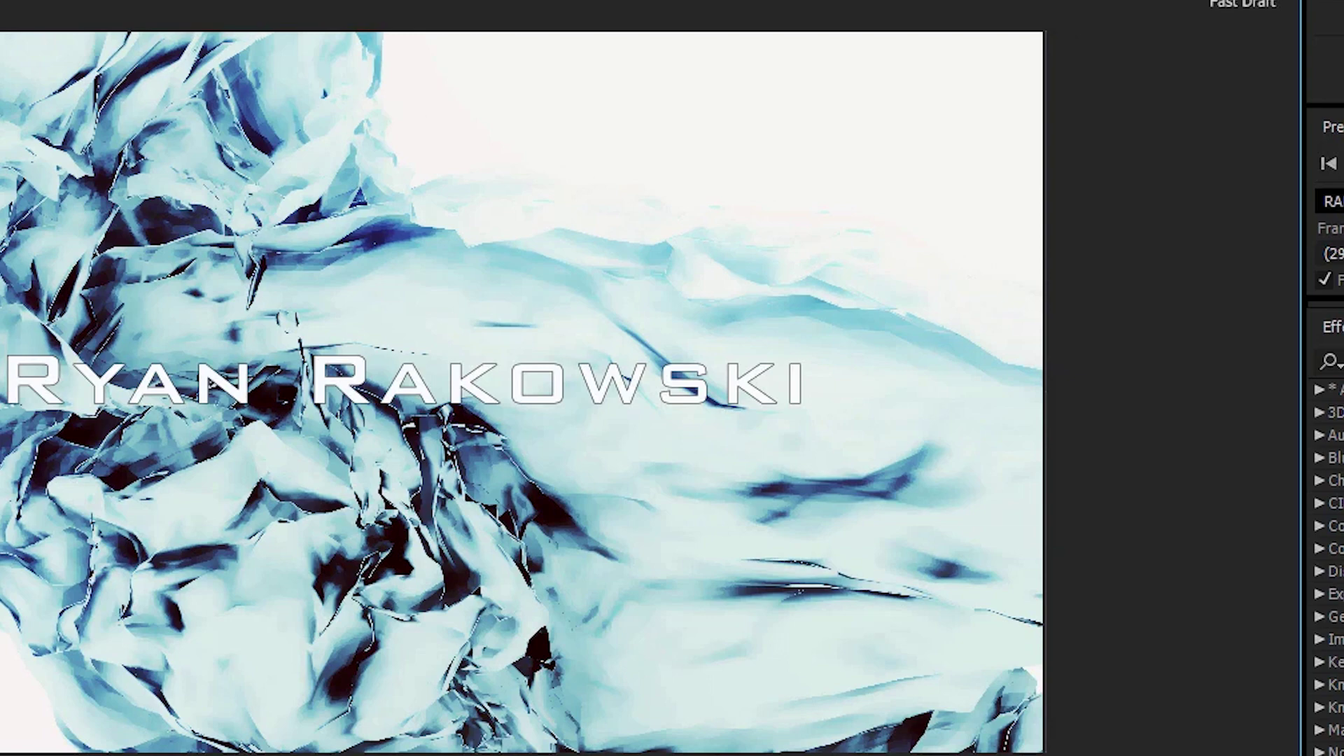
Set the RAM Preview Options resolution to Quarter, then play the RAM preview and stop it
left_click(1332, 201)
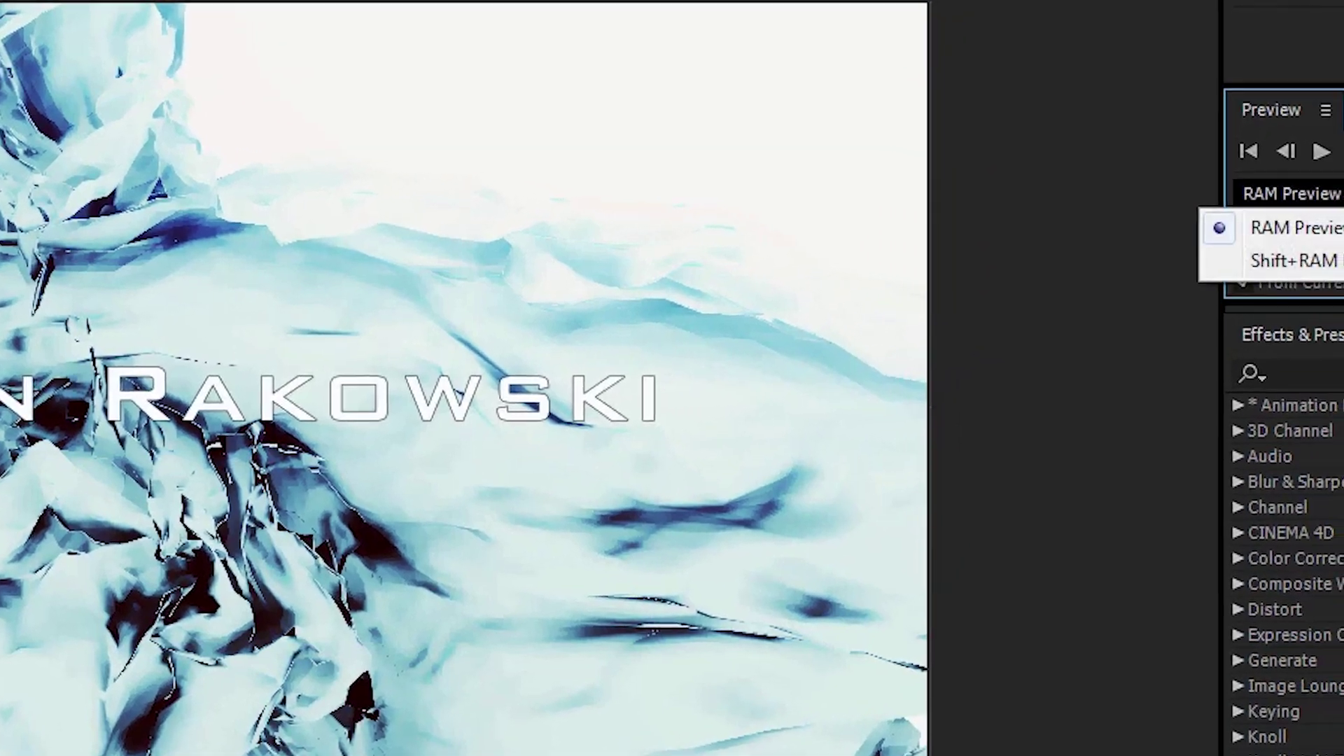
left_click(1316, 227)
left_click(1343, 253)
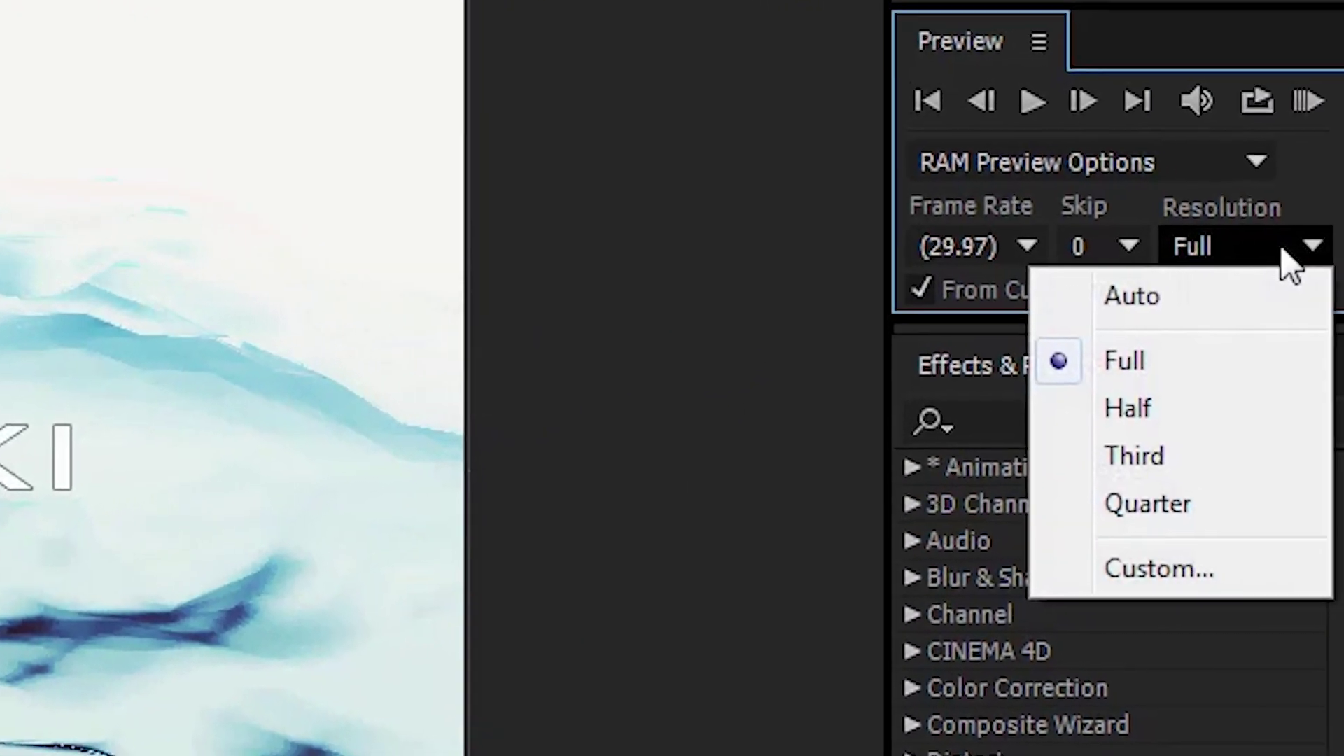
left_click(1152, 505)
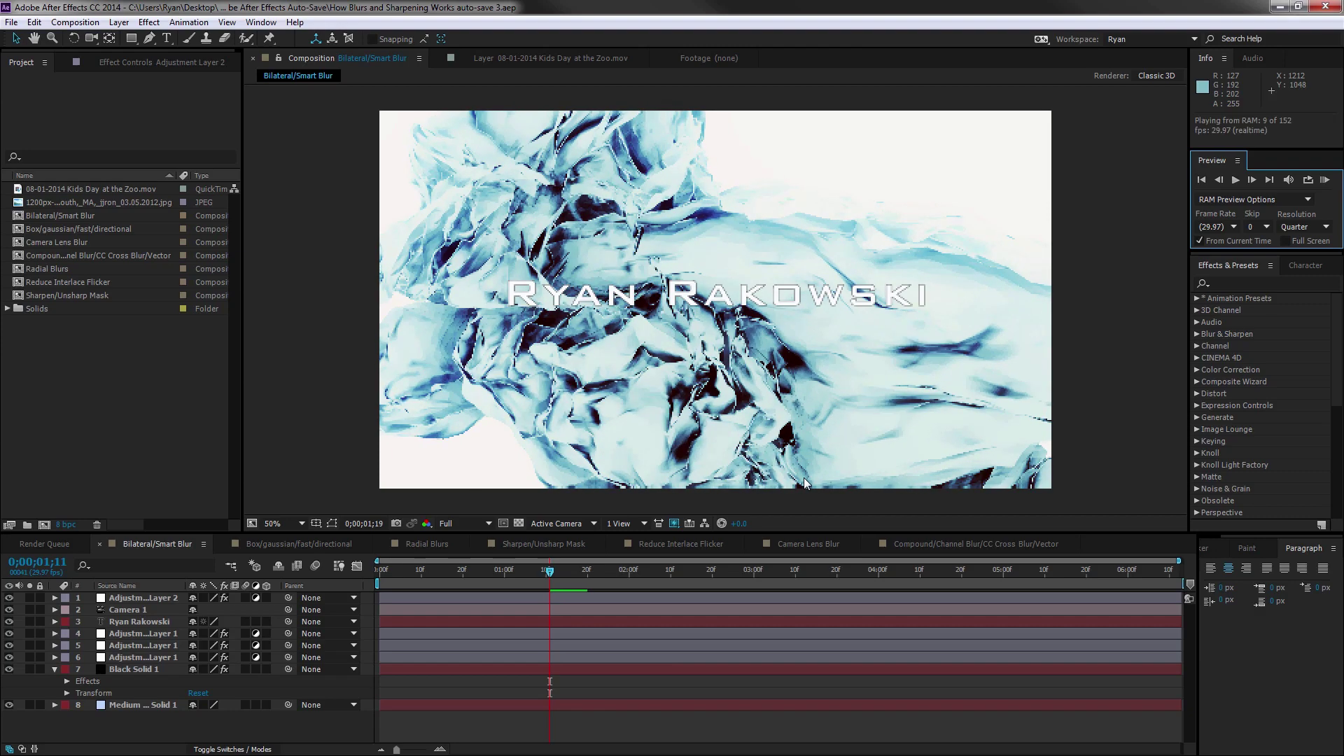
key("space")
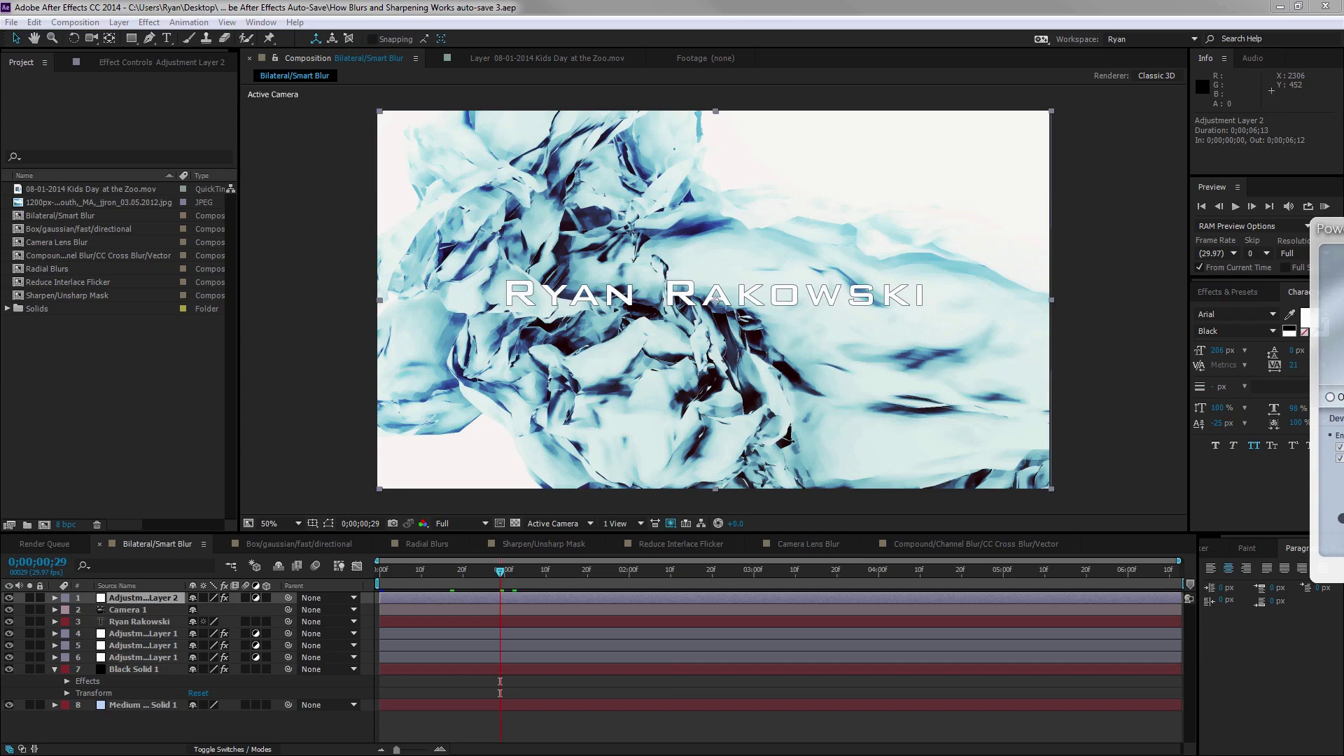
Switch to Windows Task Manager and change the priority of AfterFX.exe to Above Normal
left_click_drag(1343, 294, 719, 125)
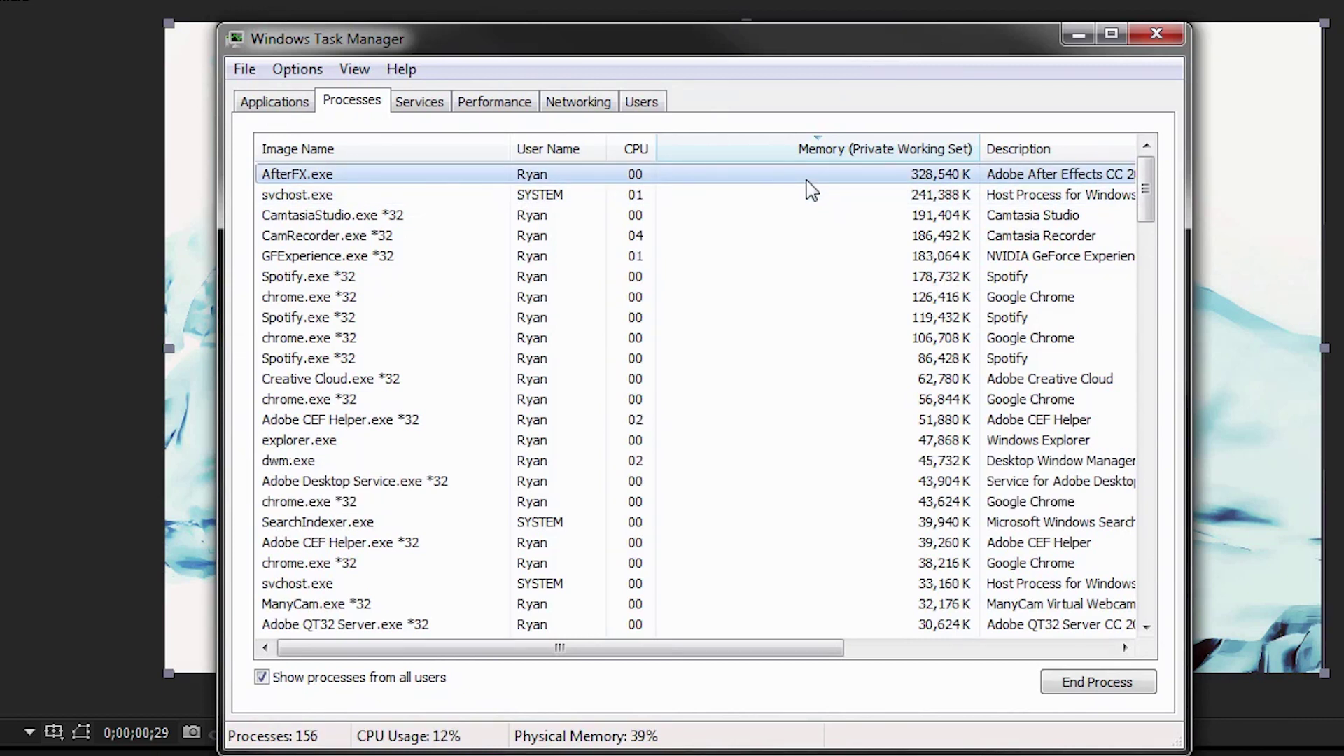
right_click(810, 188)
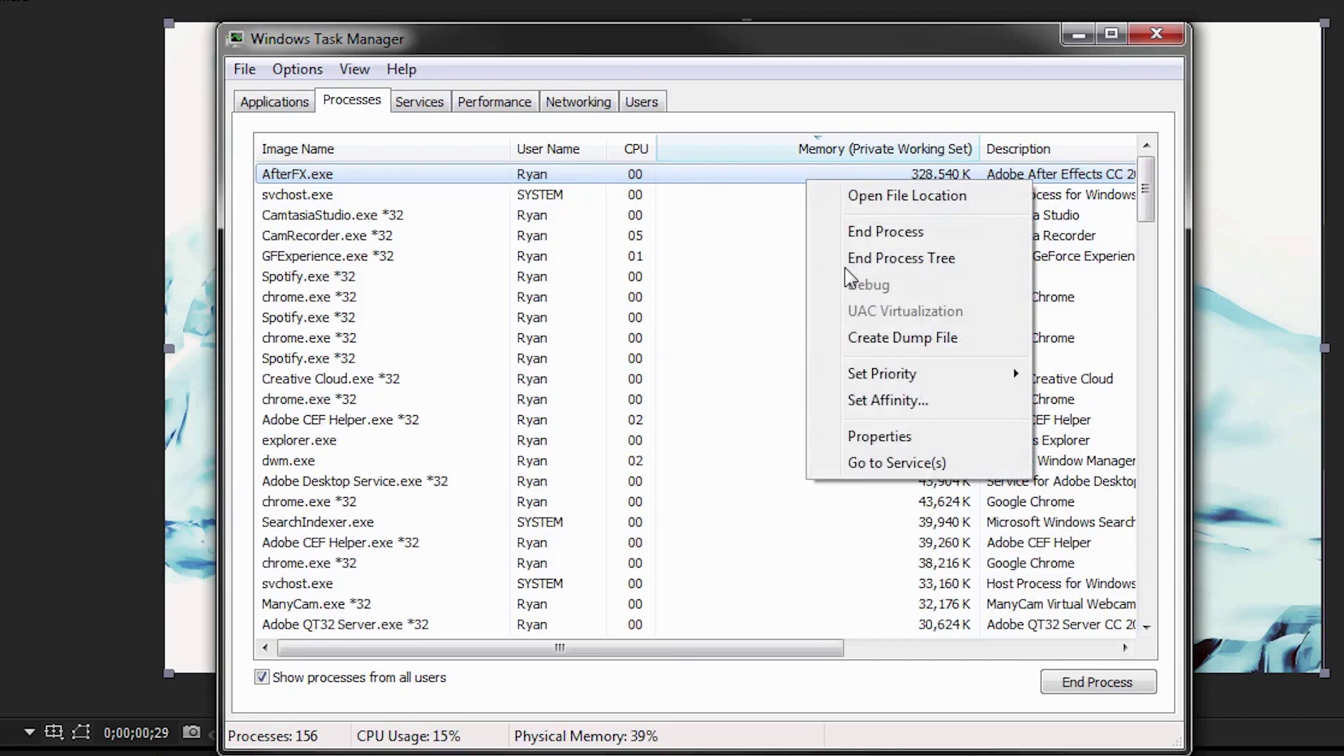
mouse_move(863, 381)
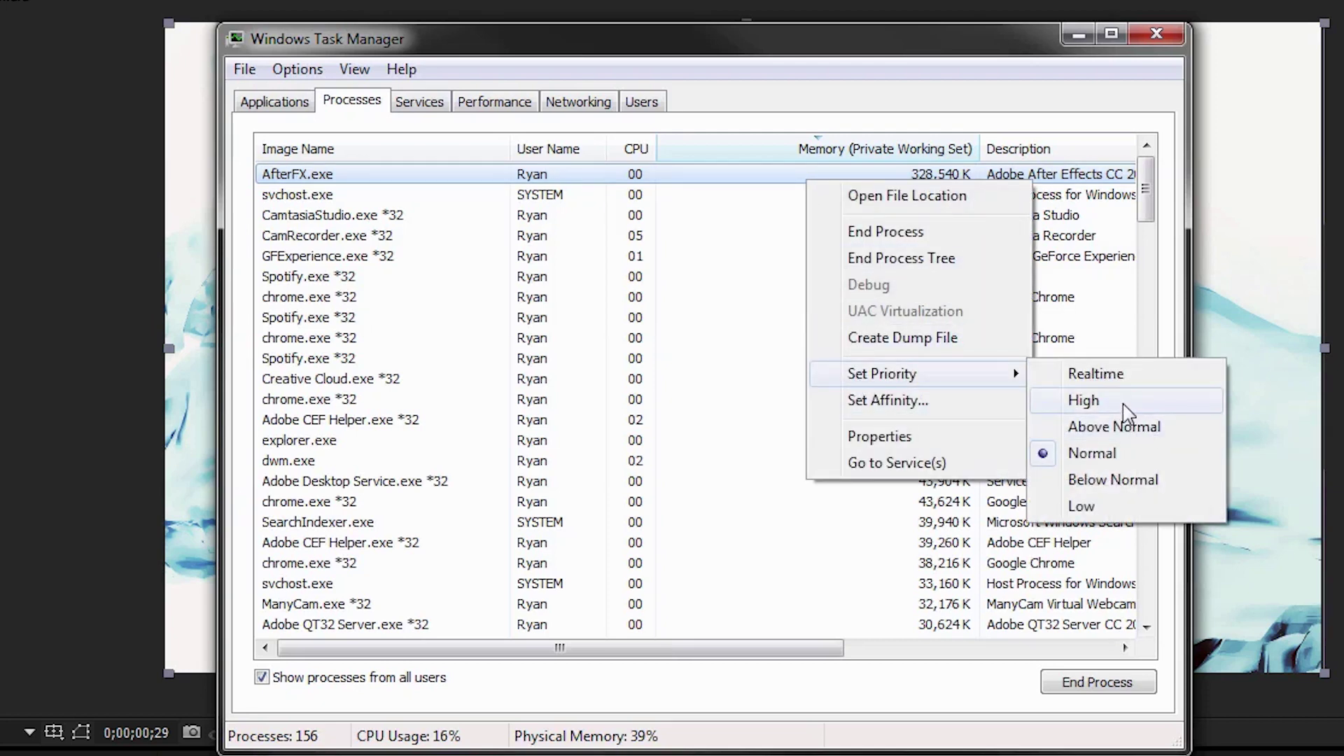
left_click(1133, 432)
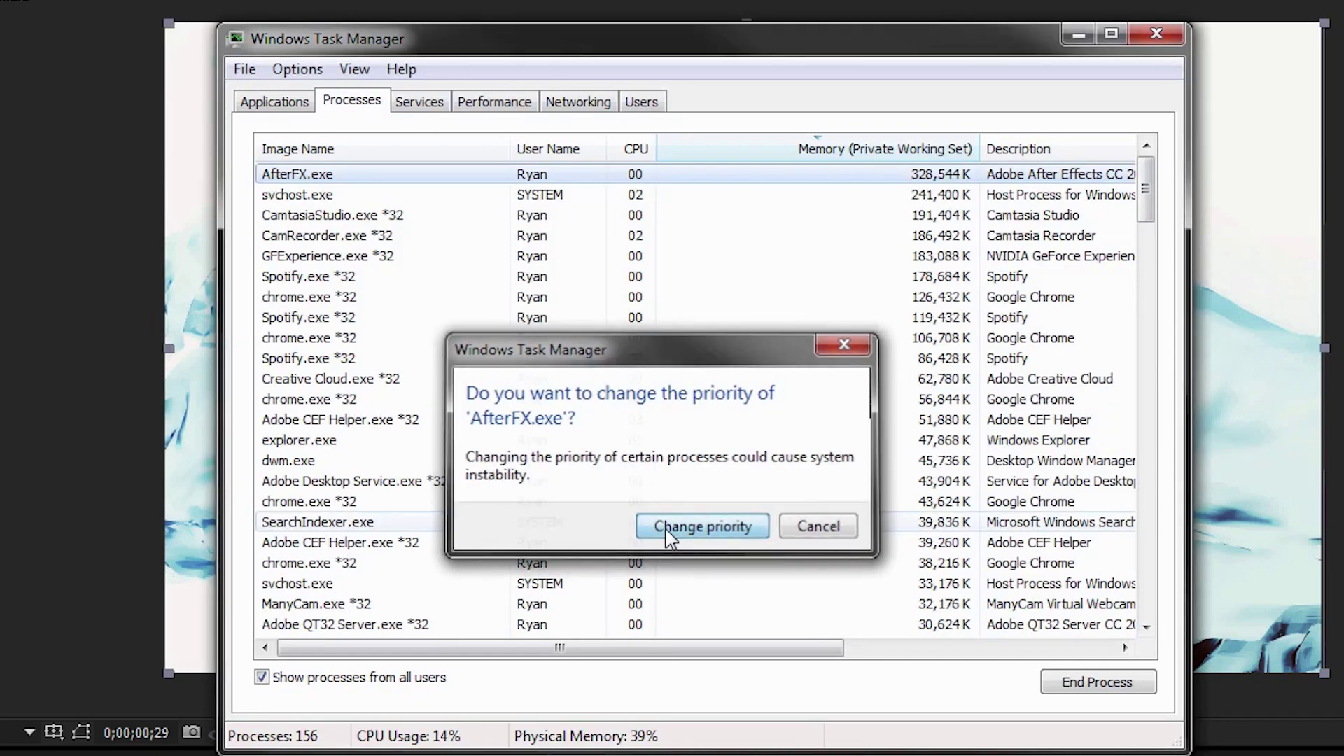
left_click(699, 525)
left_click_drag(551, 41, 542, 11)
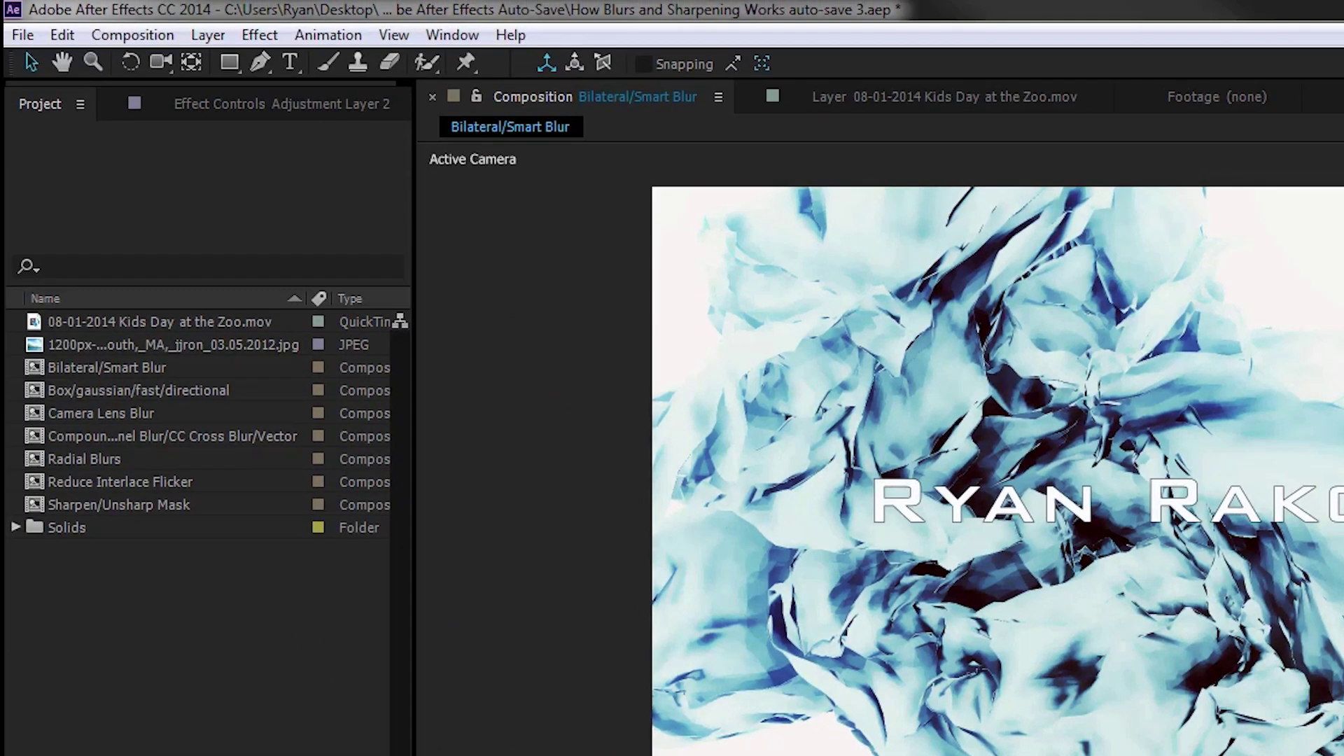
In the Memory & Multiprocessing preferences of After Effects, set the RAM reserved for other applications to 3 GB
left_click(62, 35)
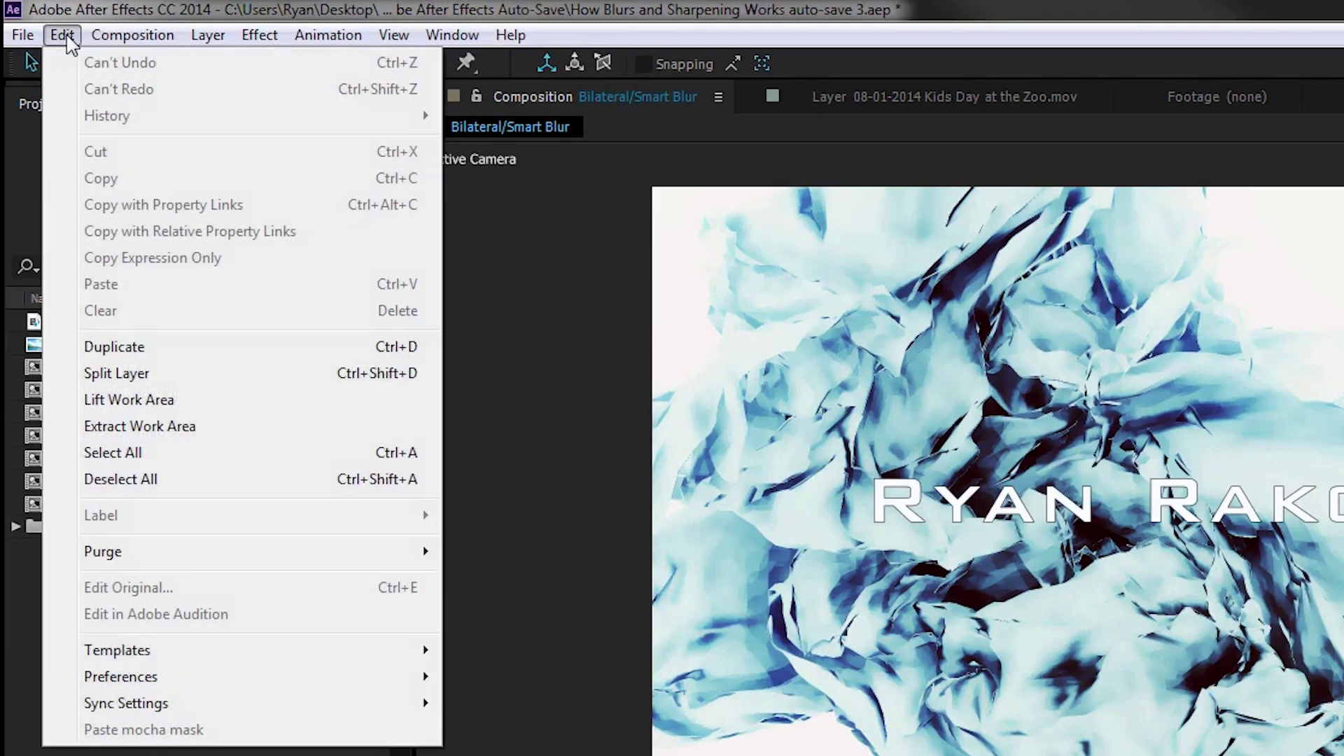
mouse_move(197, 685)
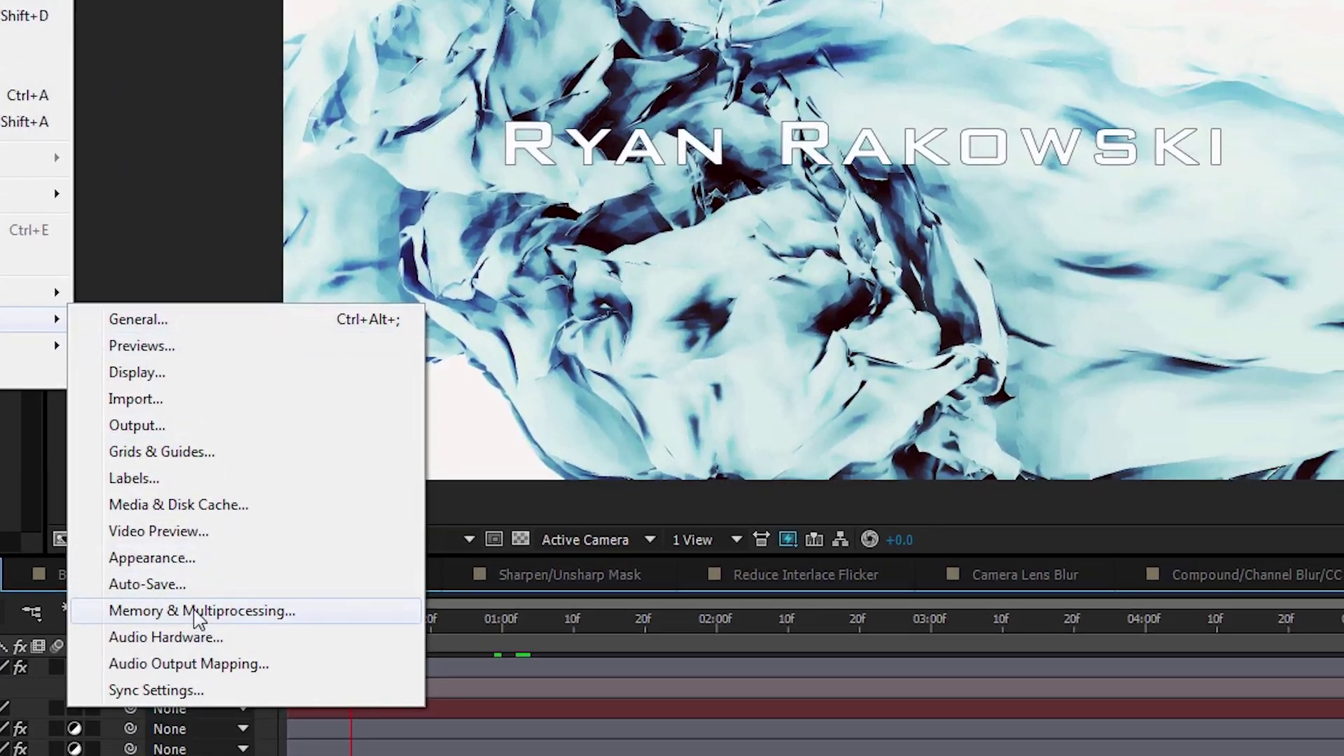
left_click(201, 236)
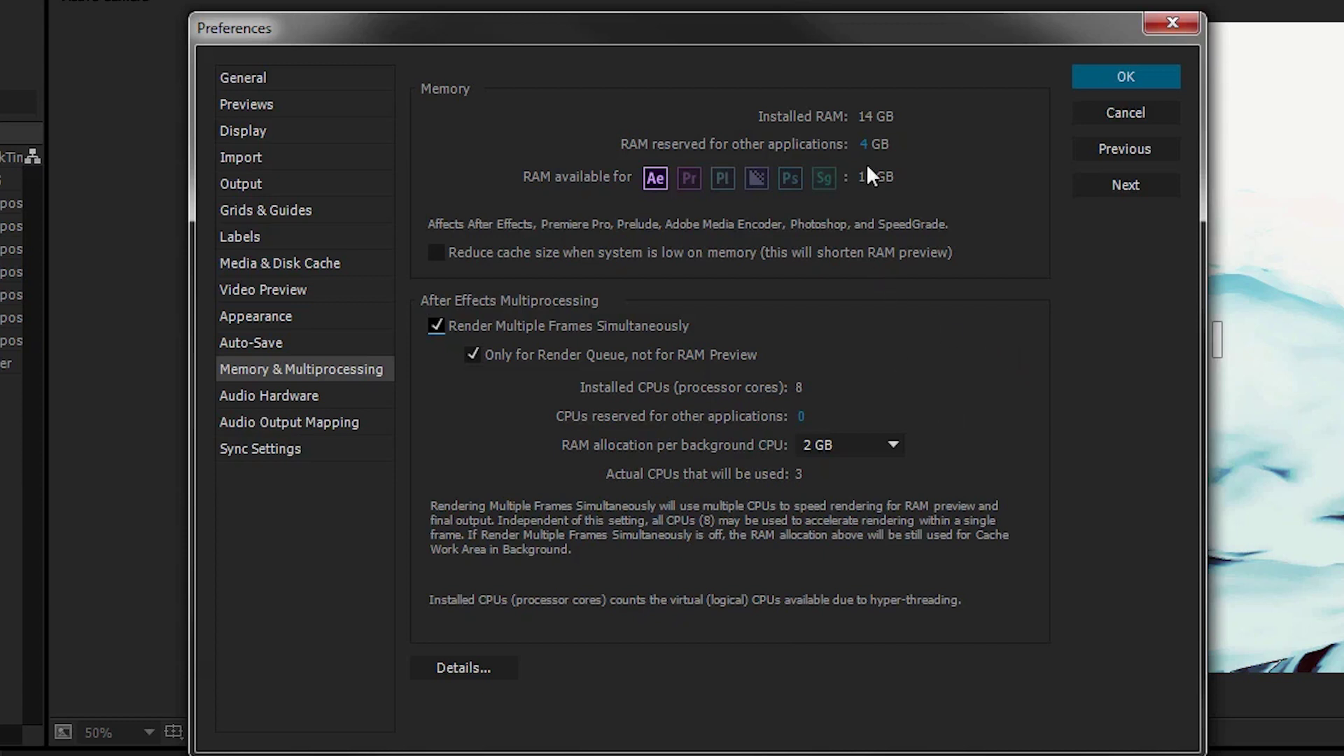
left_click_drag(866, 143, 776, 178)
left_click(411, 283)
left_click(436, 253)
left_click(829, 274)
Try RAM allocations per background CPU of 3 GB and 4 GB, then return to 2 GB
left_click(842, 448)
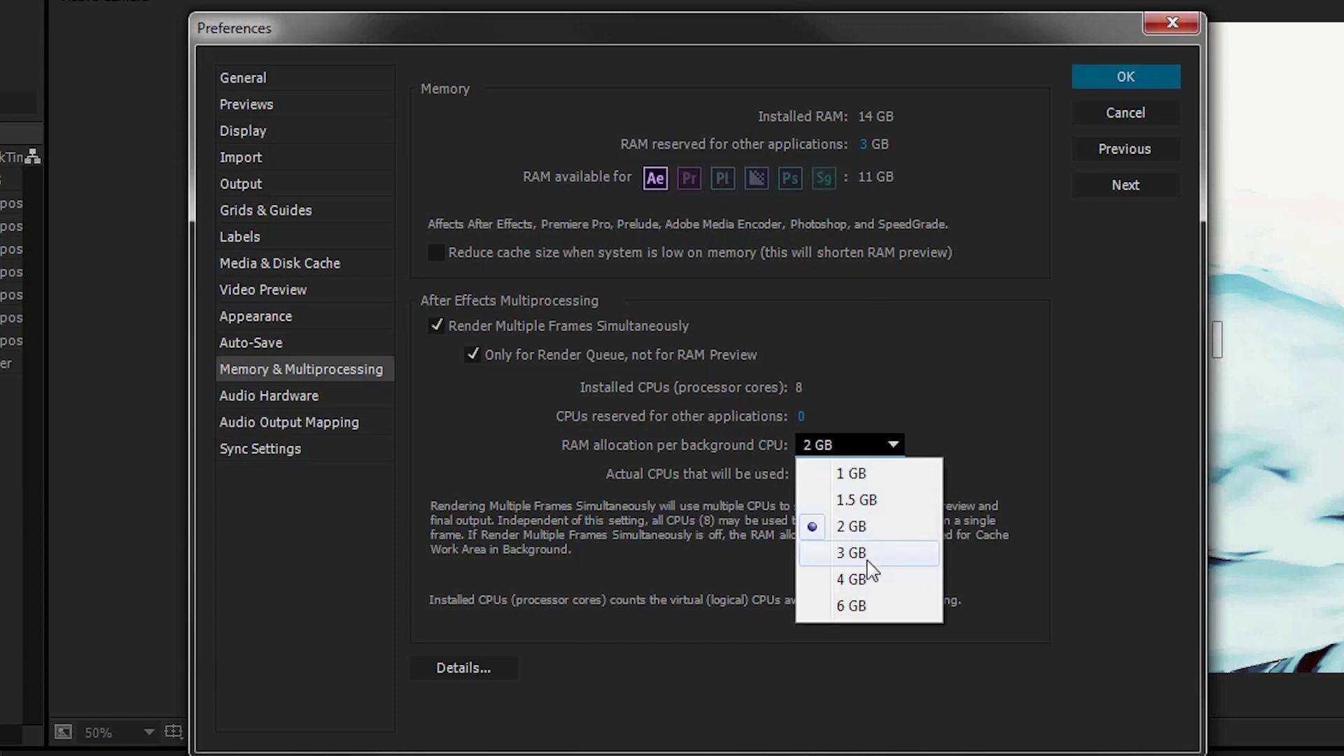
left_click(868, 560)
left_click(851, 445)
left_click(871, 574)
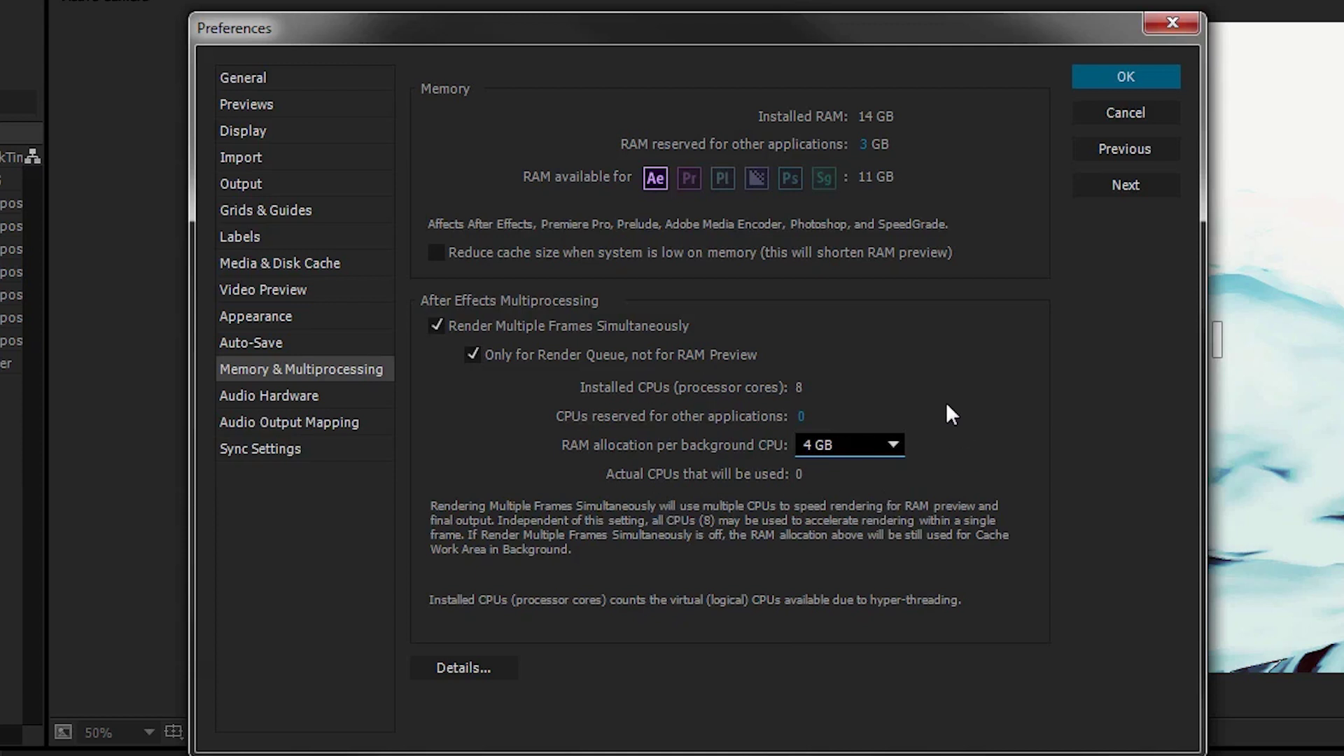
left_click(892, 444)
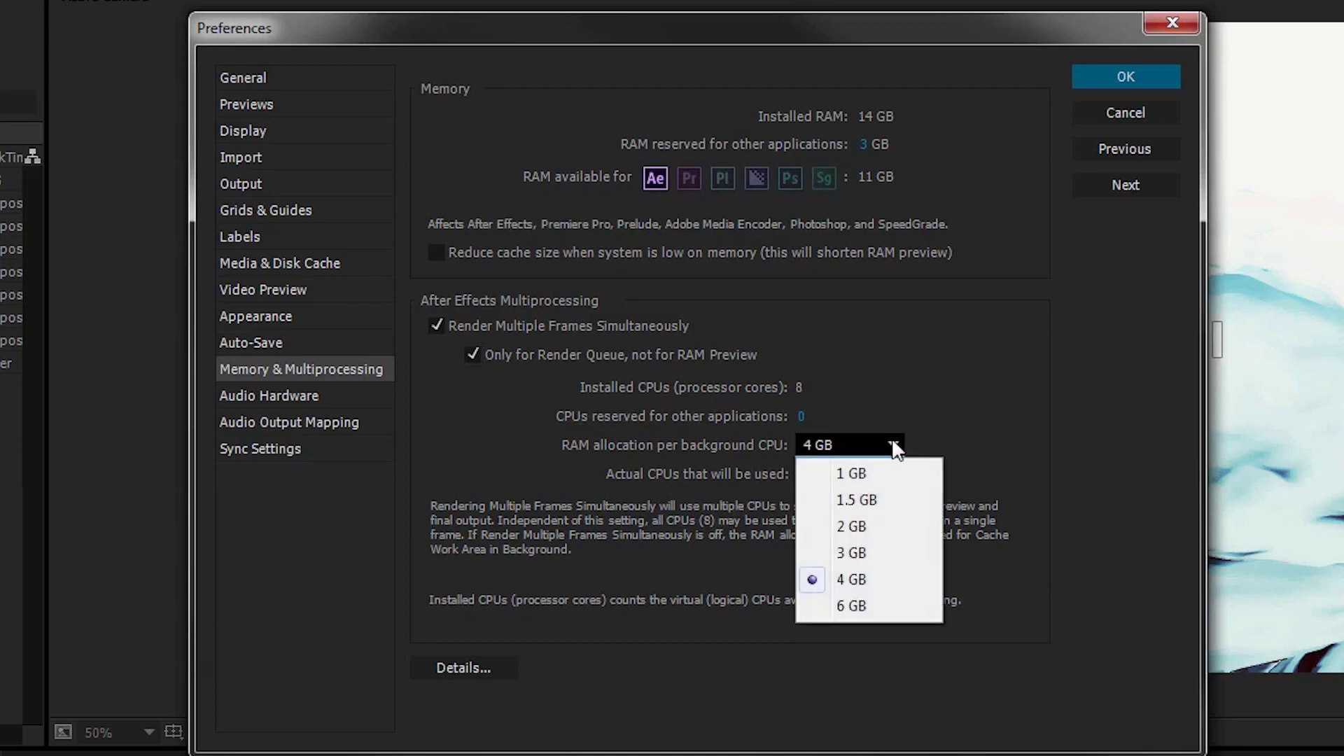
left_click(877, 523)
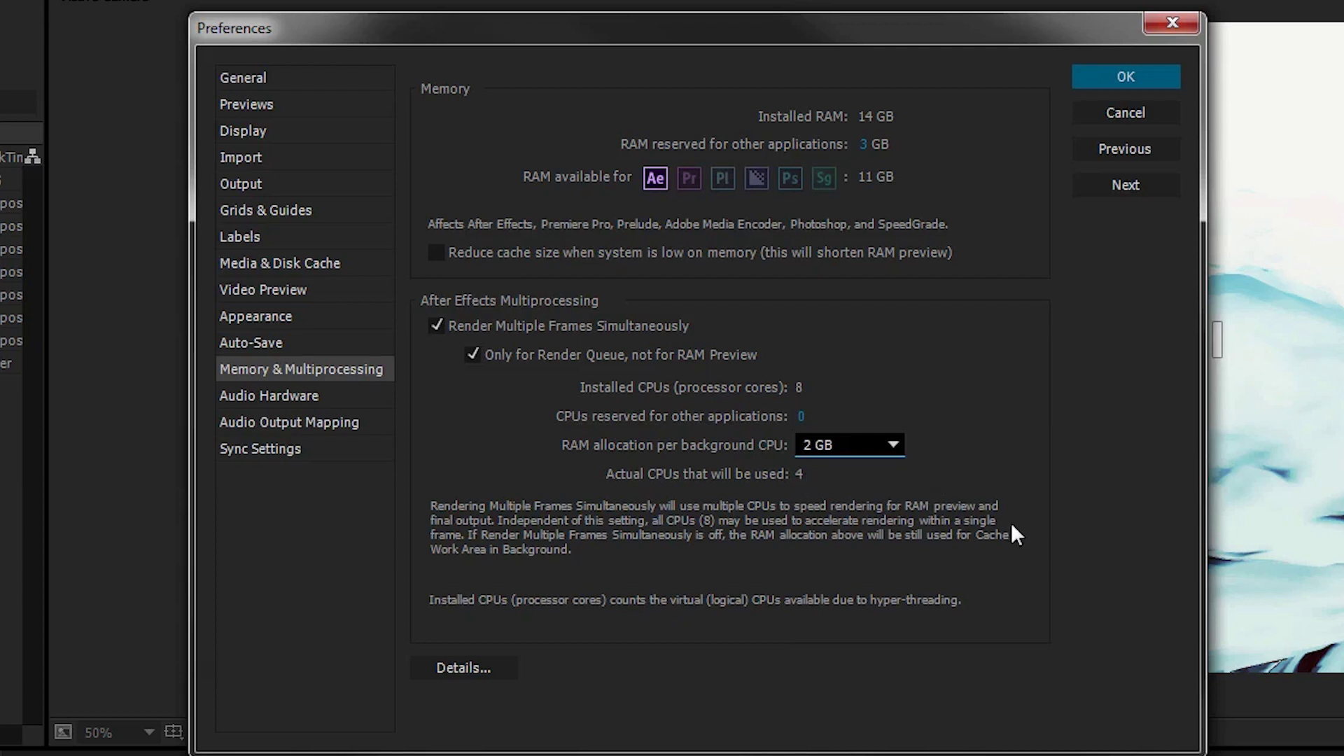
Set the RAM allocation per background CPU to 1 GB and apply the preferences
key("Up")
left_click(892, 447)
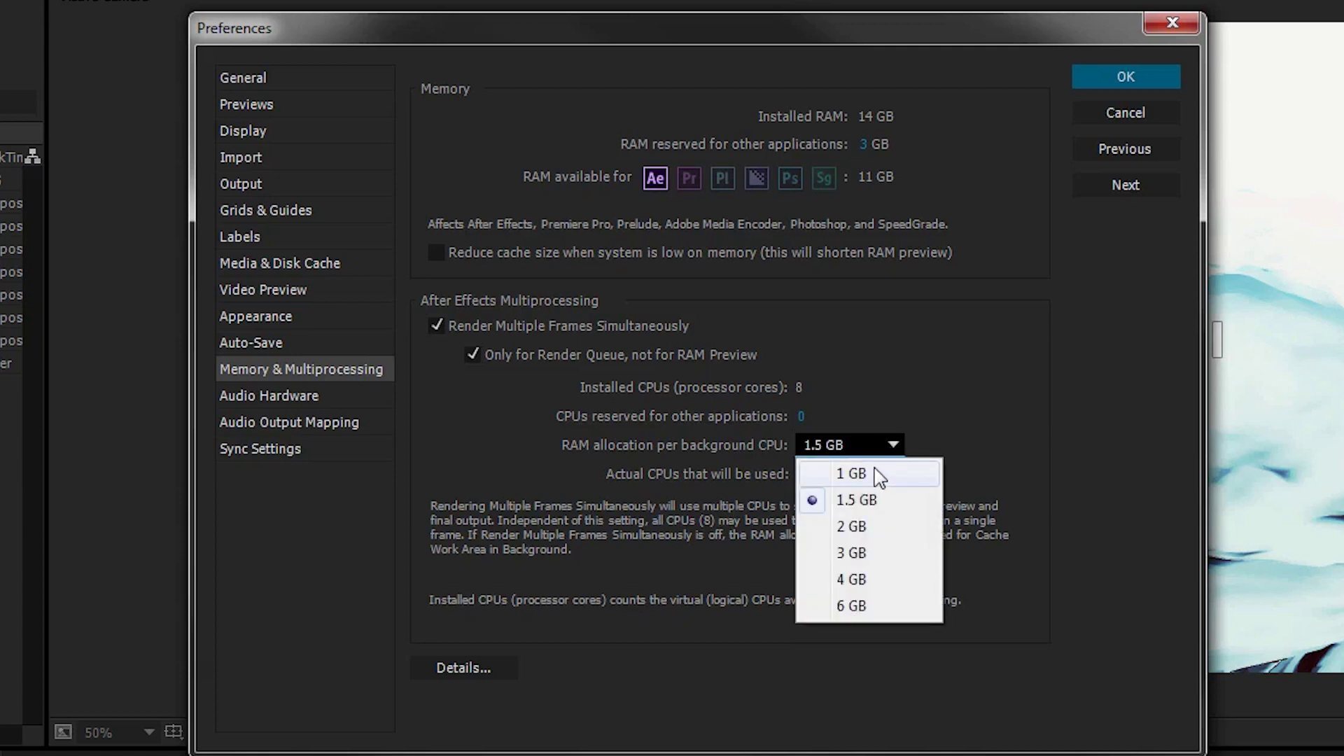
left_click(911, 472)
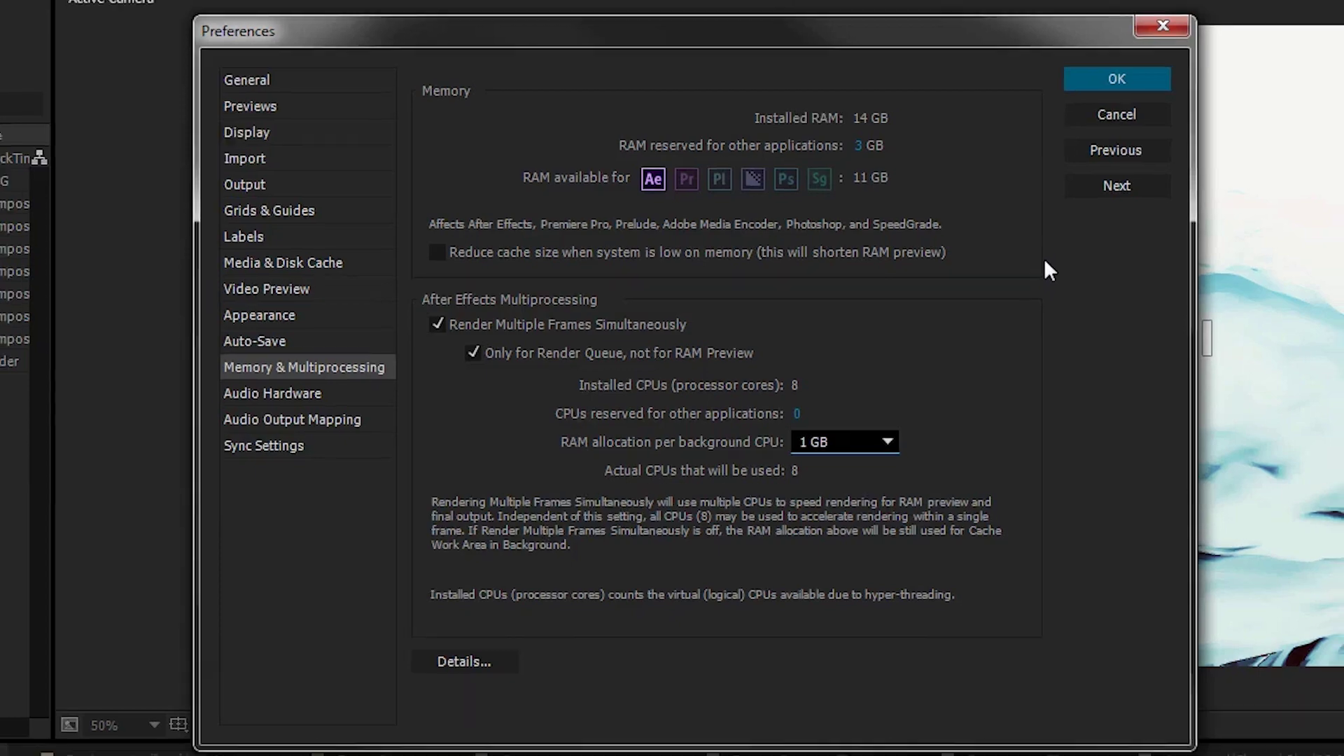
left_click(1126, 76)
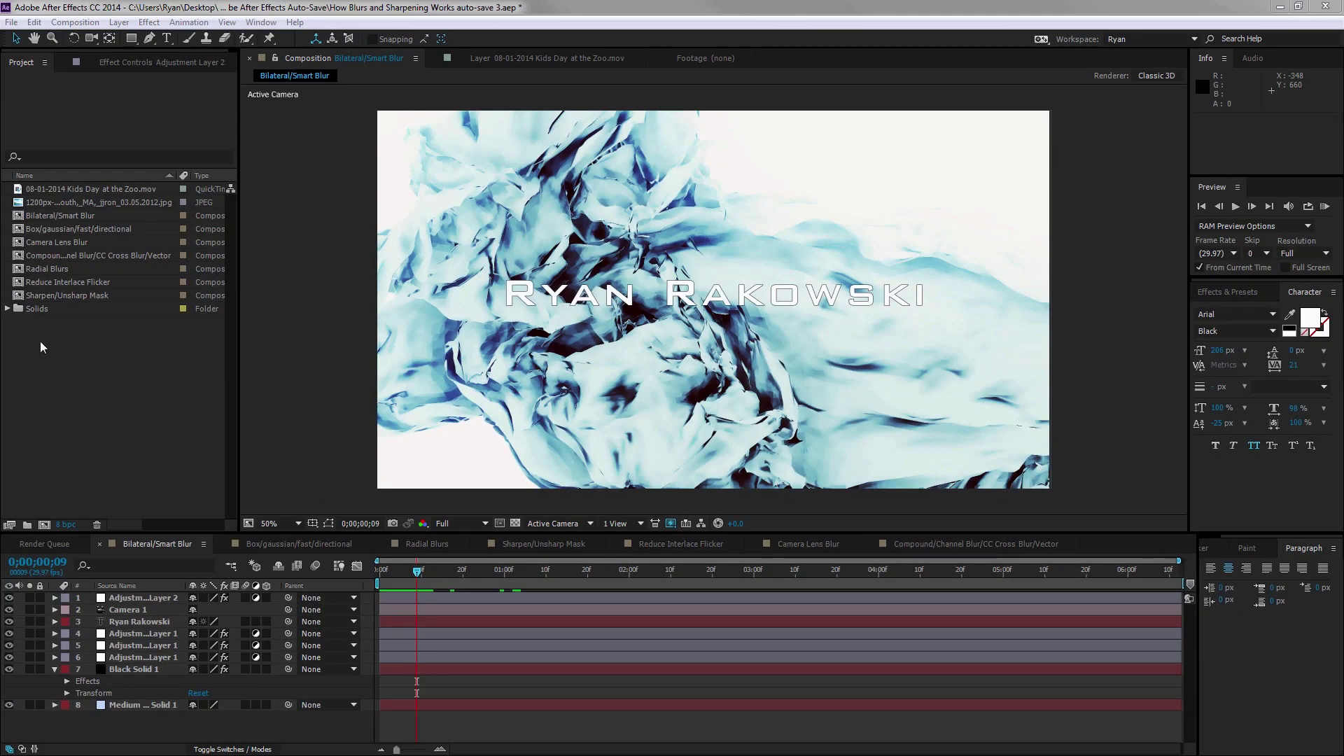
Look through the project's Solids folder, then remove the unused footage from the project
left_click(7, 309)
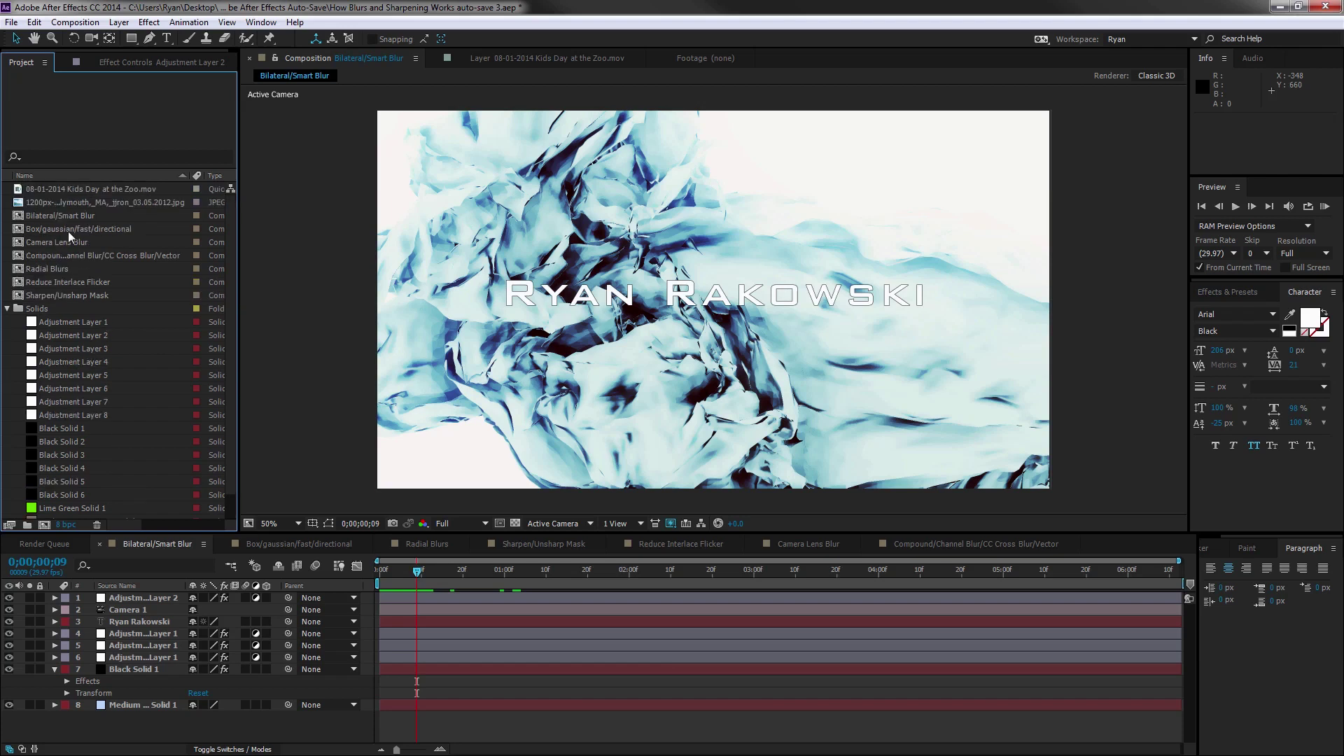
left_click(7, 309)
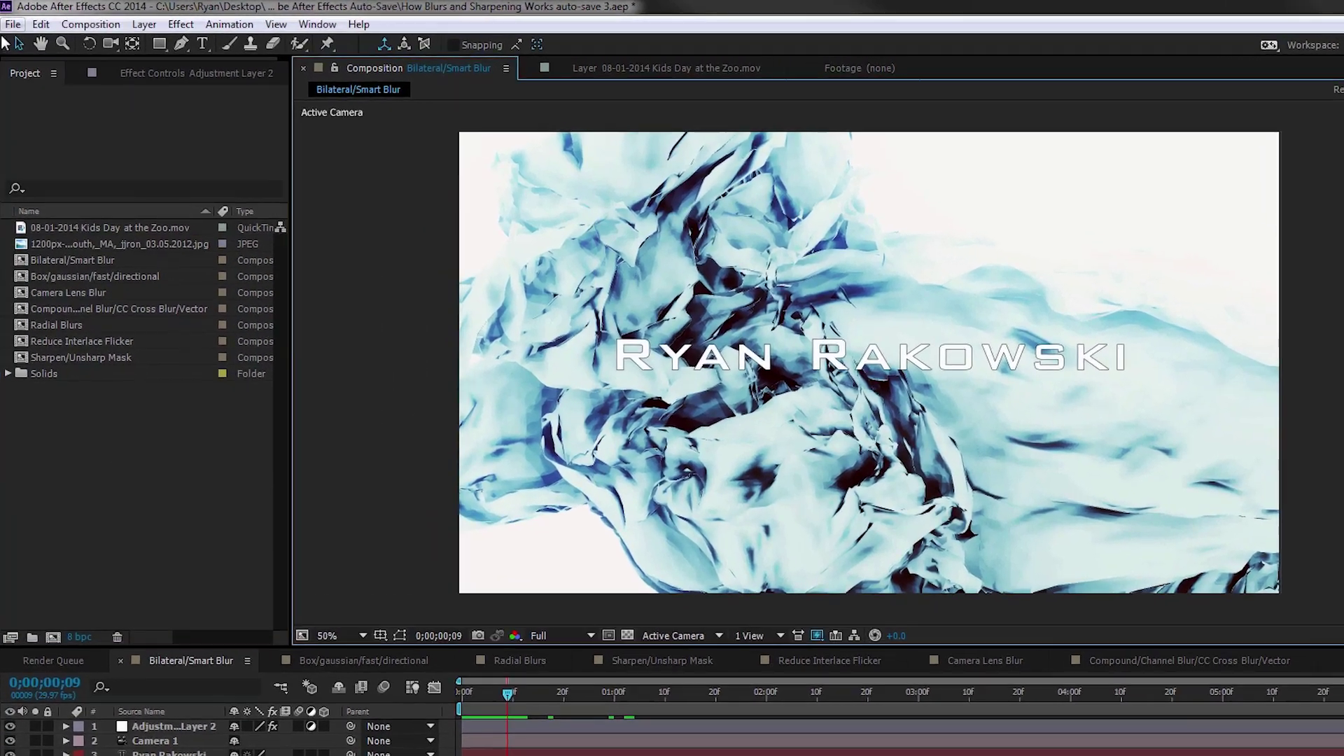
left_click(8, 23)
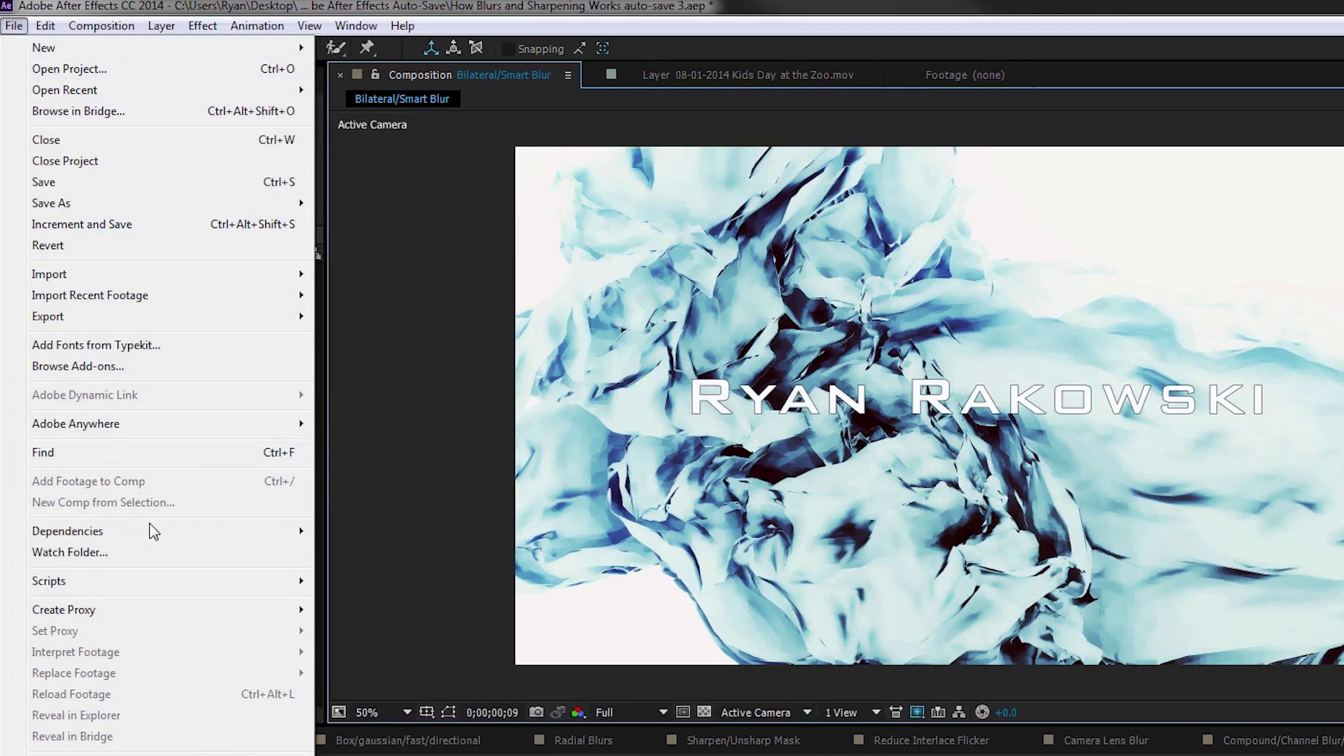
mouse_move(138, 511)
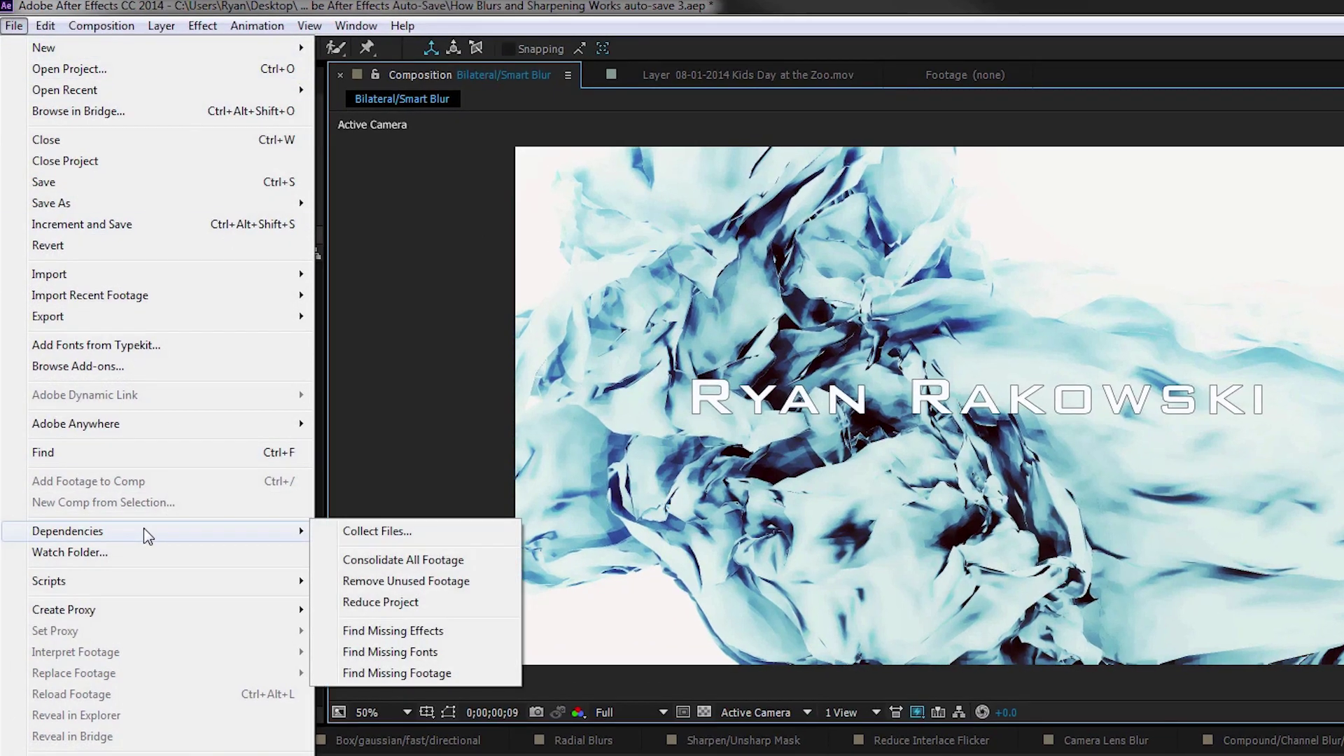
left_click(418, 582)
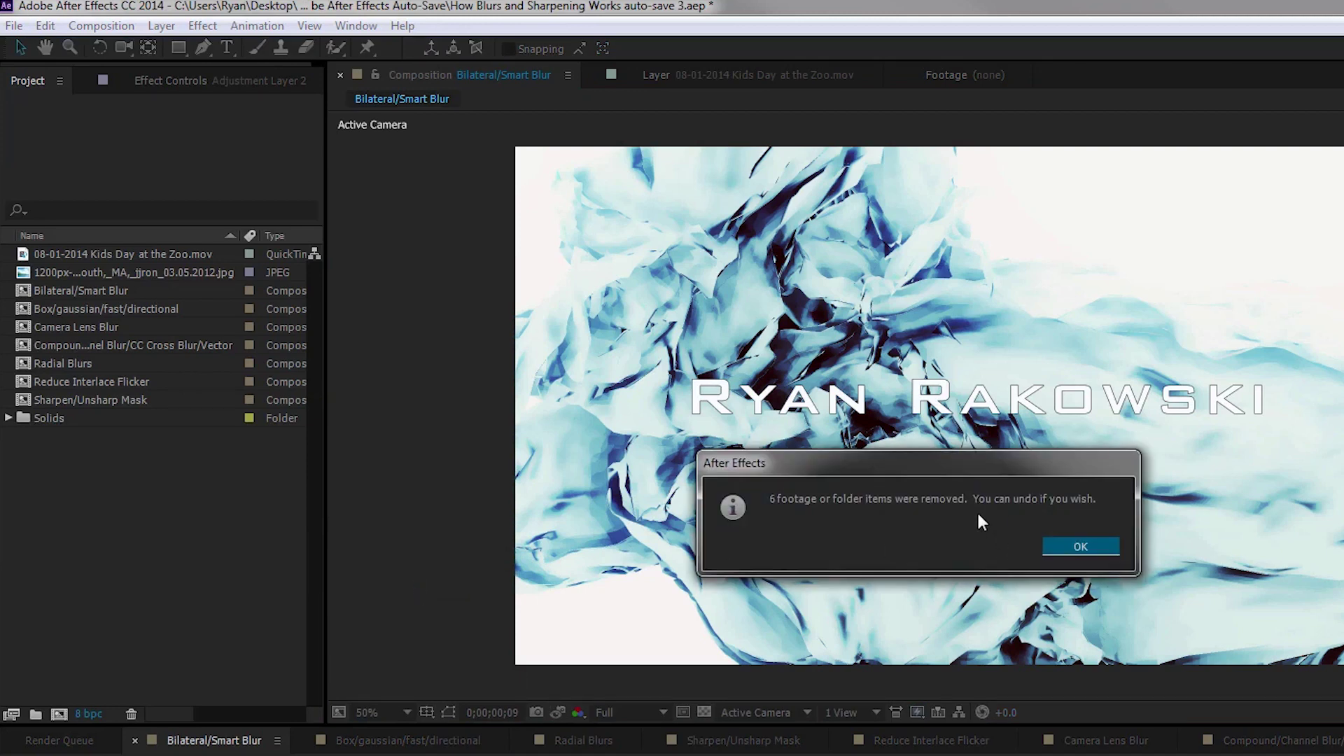
left_click(1103, 547)
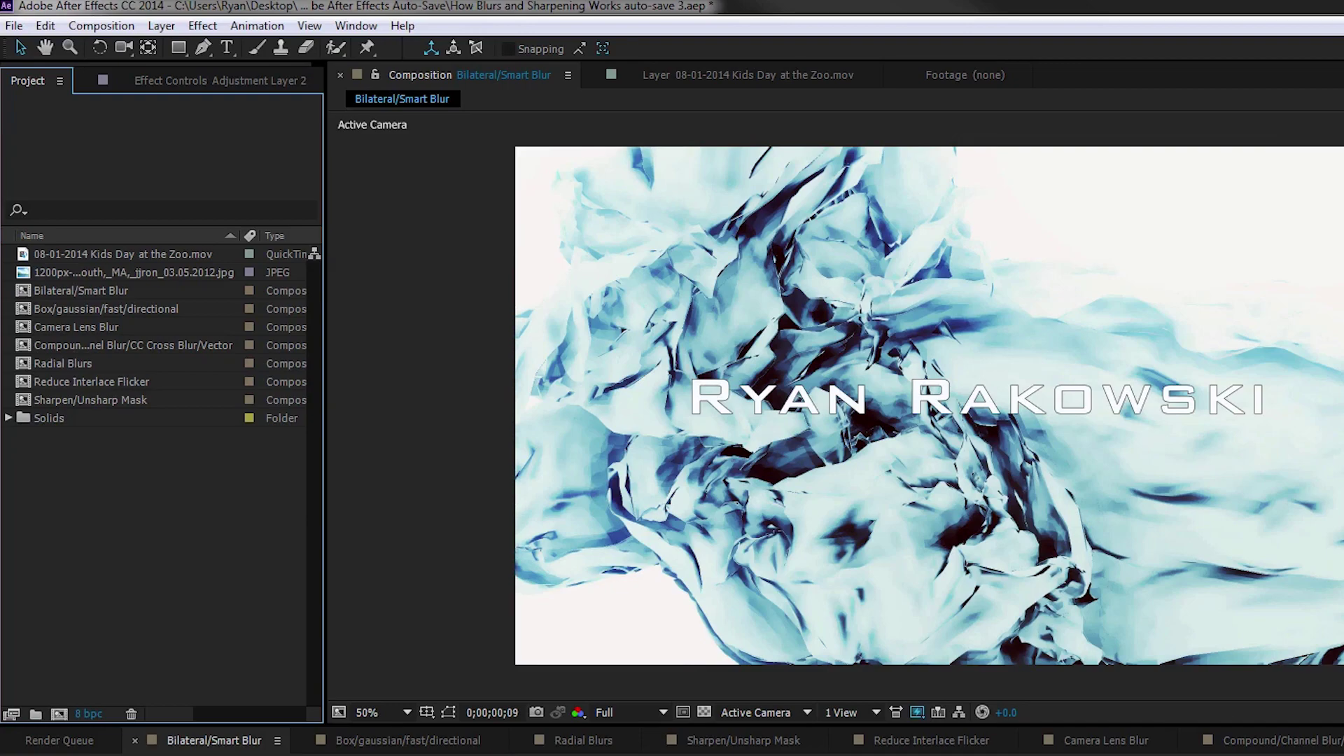
Move the current time near the start of the Bilateral/Smart Blur composition and set its viewer resolution to Third
left_click_drag(571, 753, 512, 670)
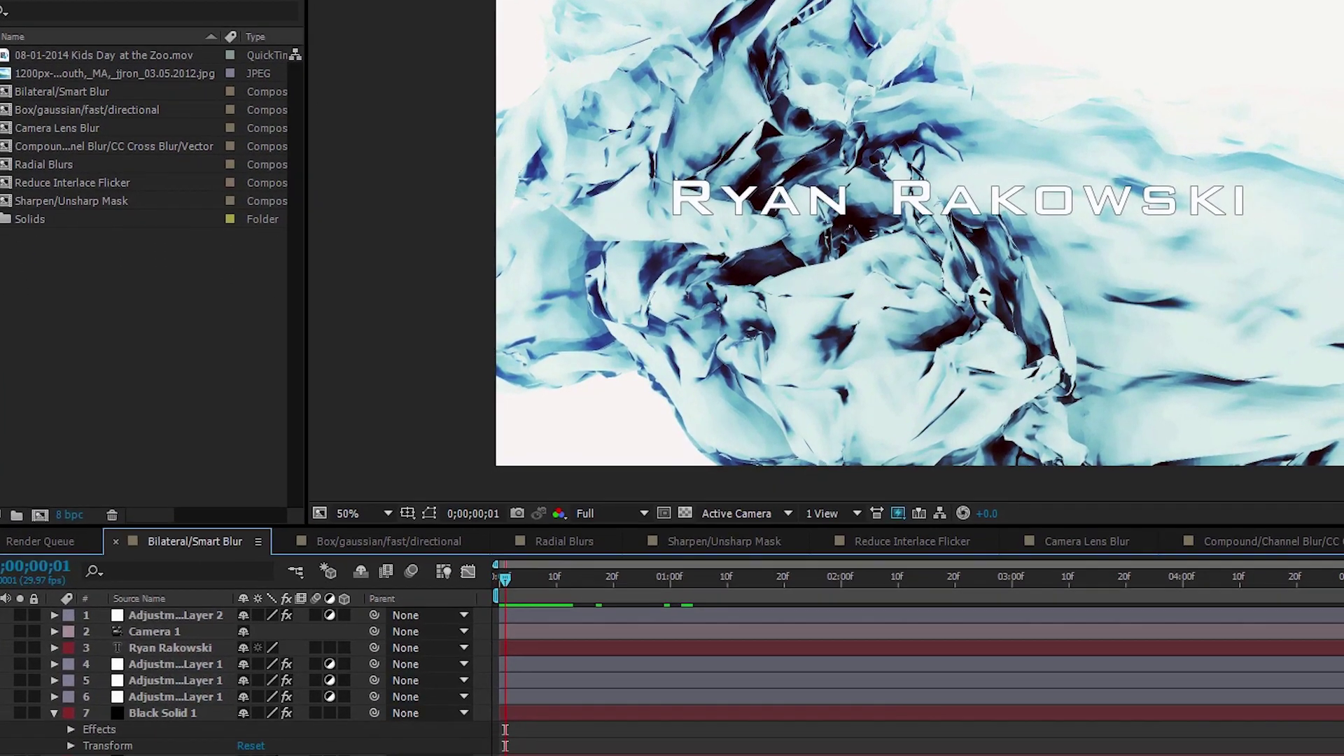
left_click(228, 327)
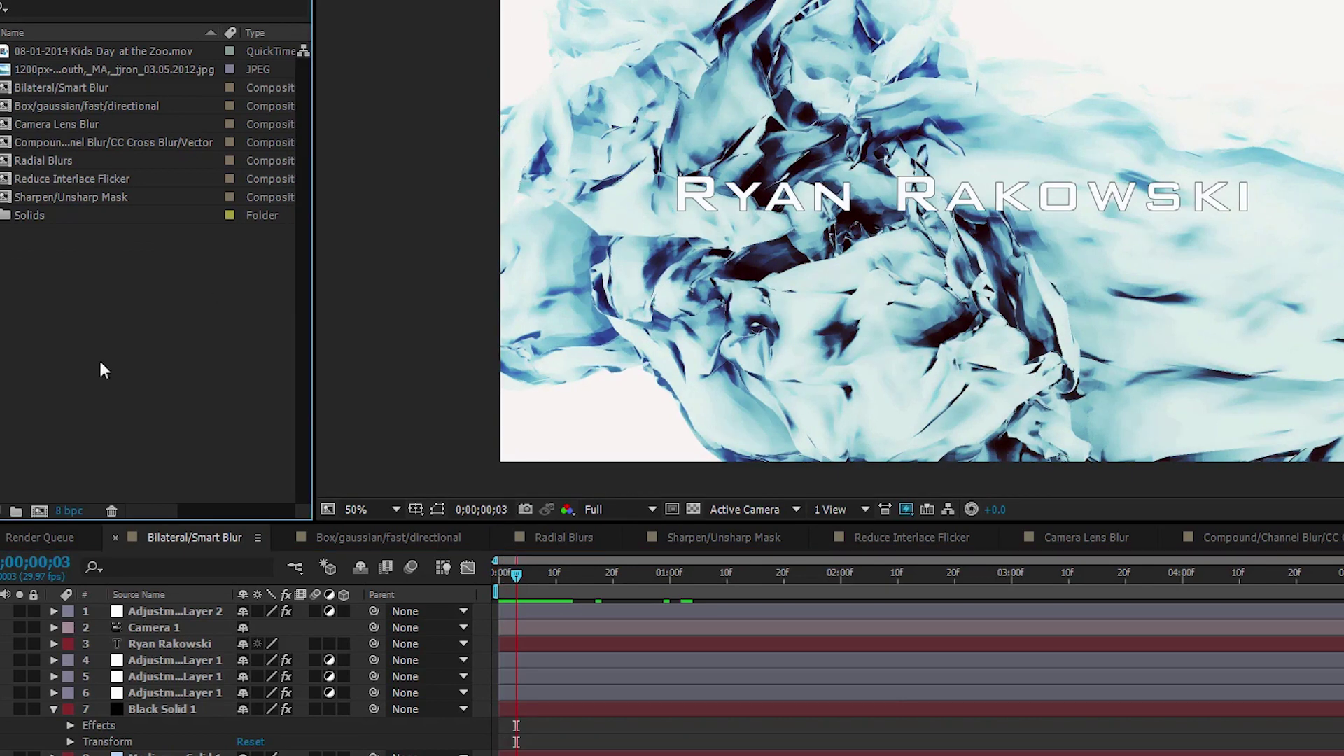
left_click(654, 508)
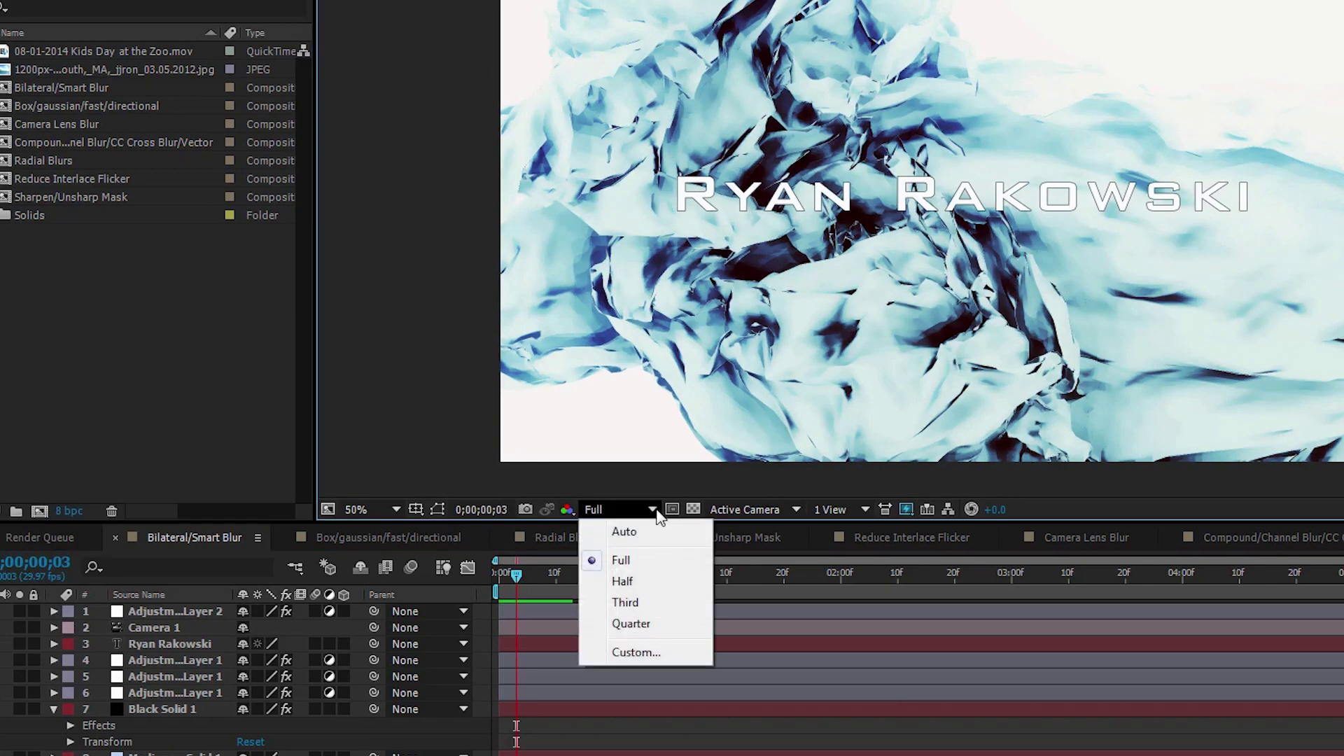
left_click(646, 603)
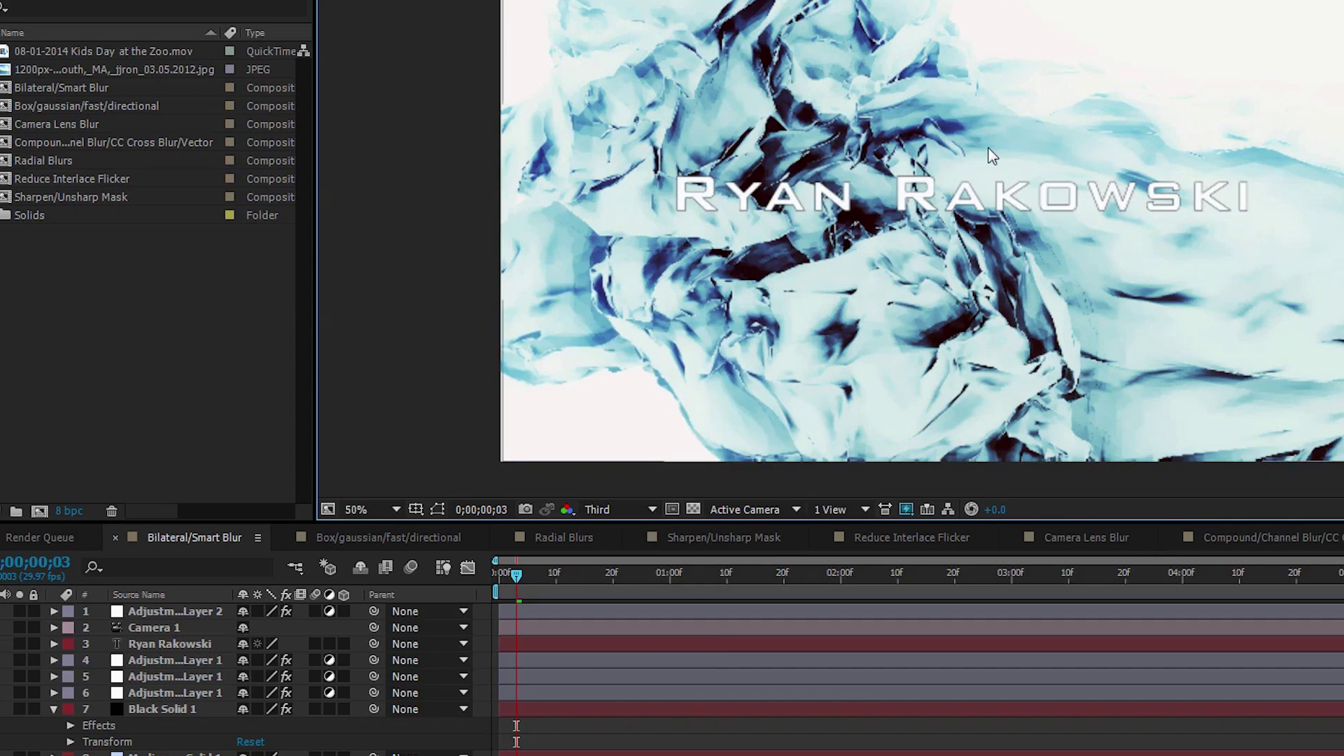
Examine the reduced-resolution image in the composition at 0;00;00;16 and 0;00;01;08
scroll(993, 155, "up", 2)
scroll(993, 155, "down", 2)
scroll(993, 156, "up", 2)
scroll(1008, 195, "down", 2)
left_click_drag(552, 575, 590, 573)
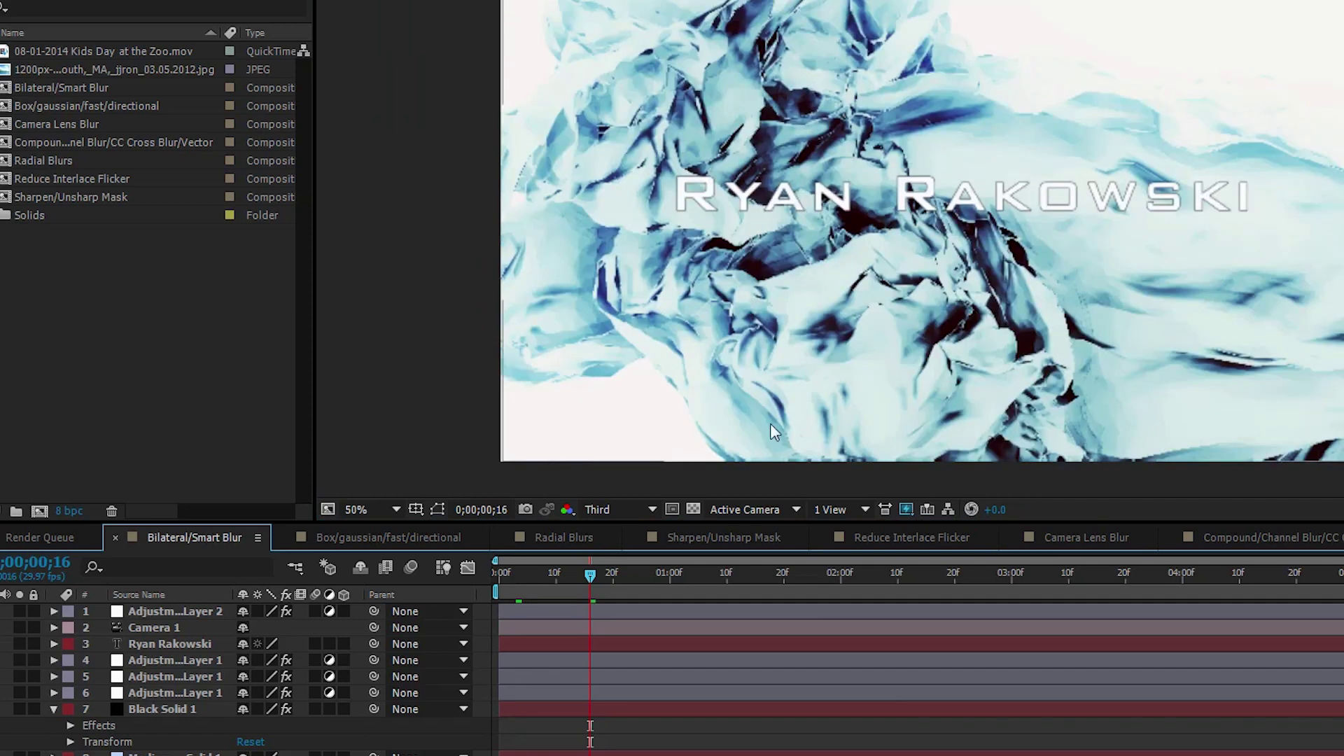
left_click(717, 576)
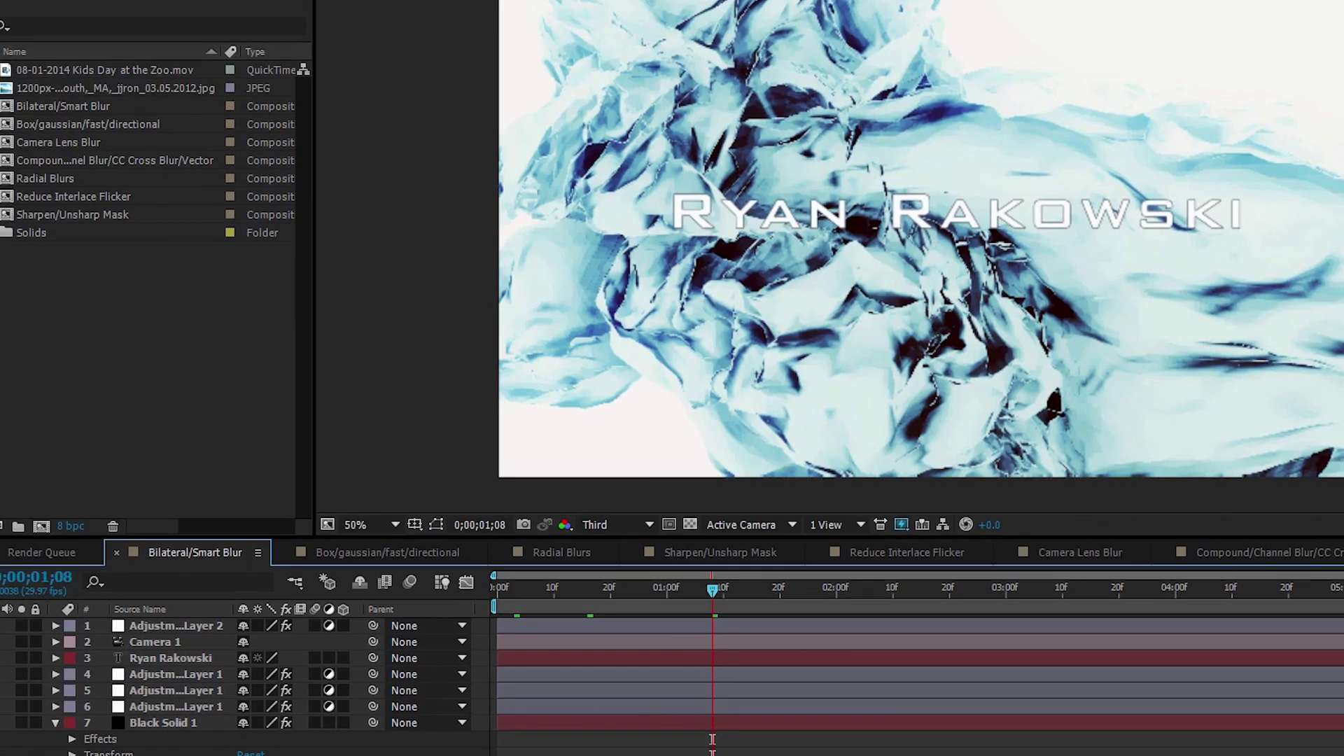
View Adjustment Layer 2's effect settings, then go through the Camera Lens Blur and Reduce Interlace Flicker compositions to Radial Blurs
left_click(140, 1)
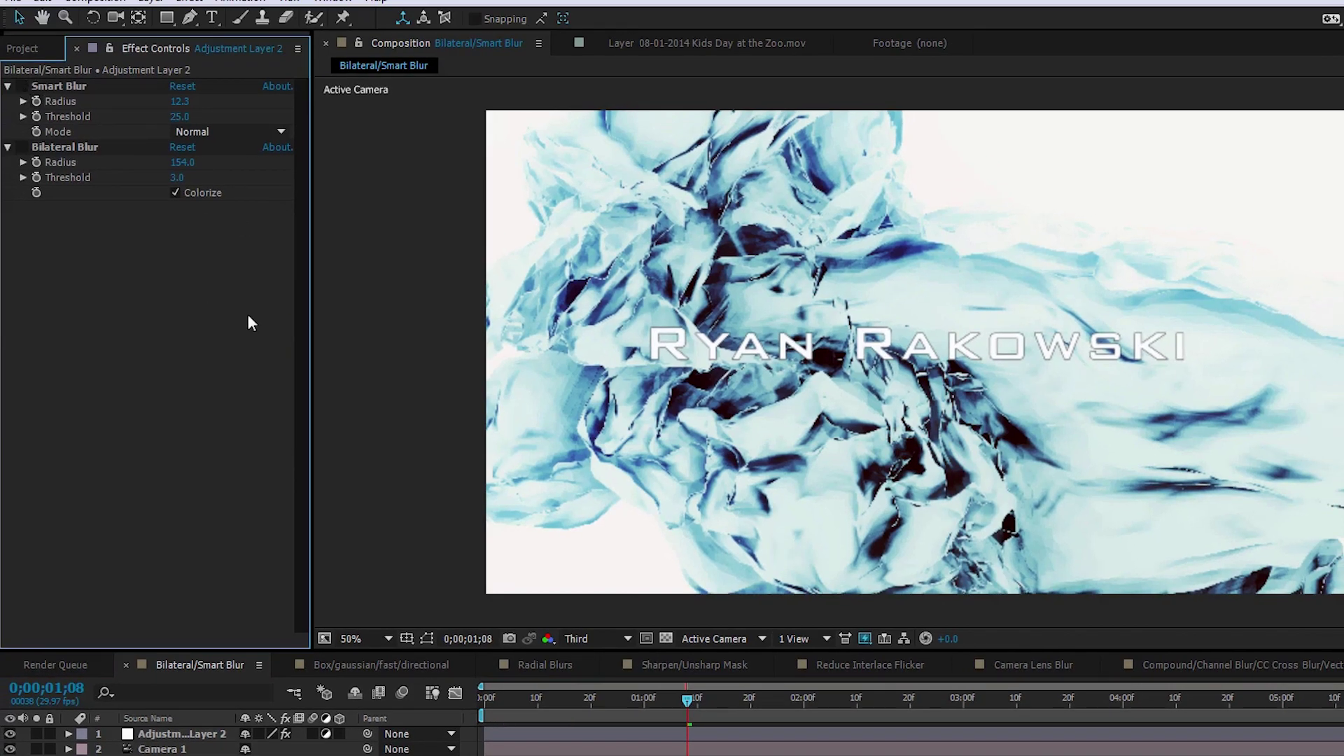
left_click(1077, 670)
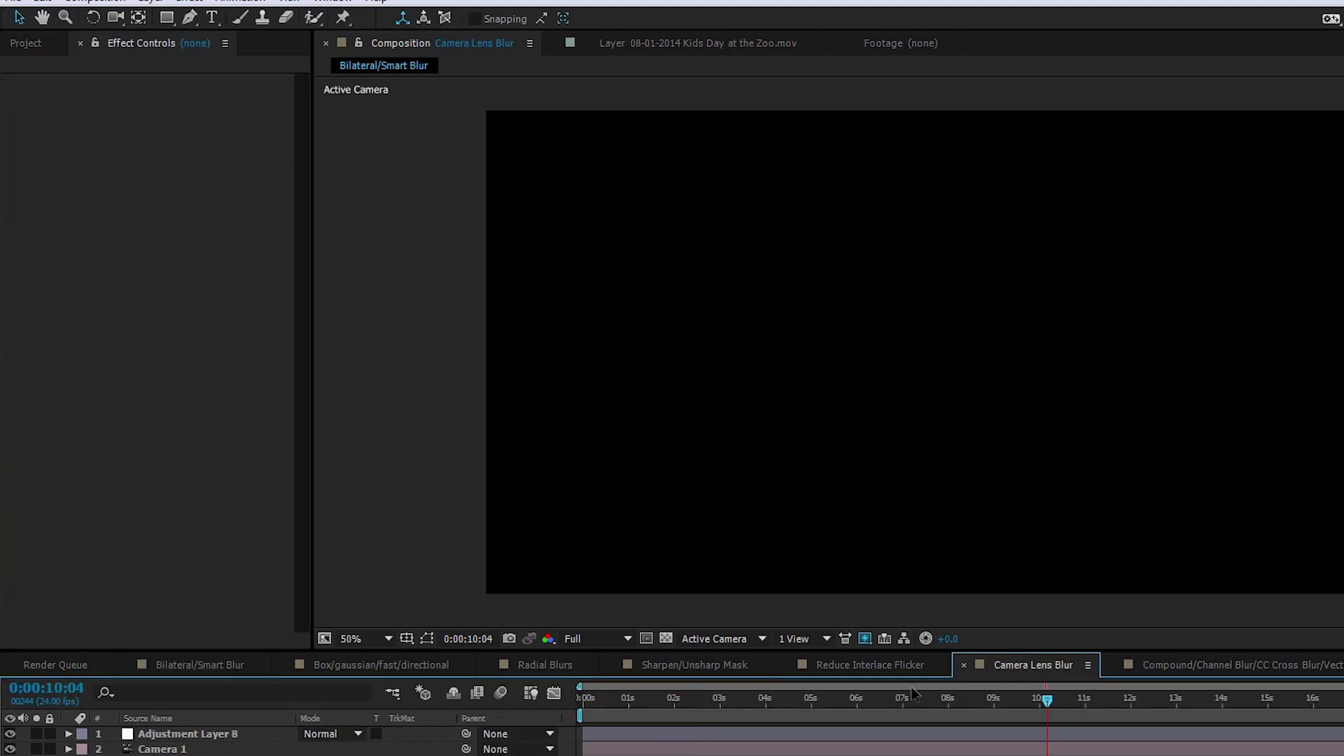
left_click(887, 669)
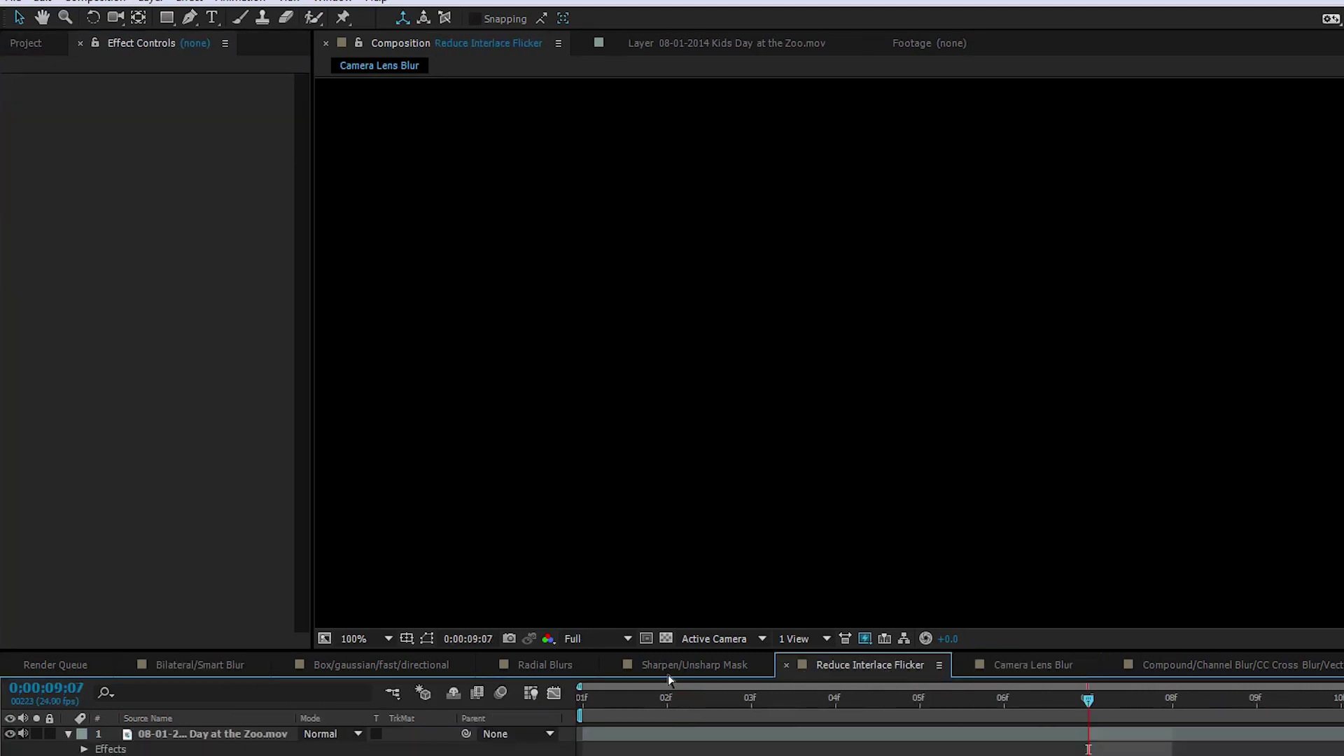
left_click(560, 663)
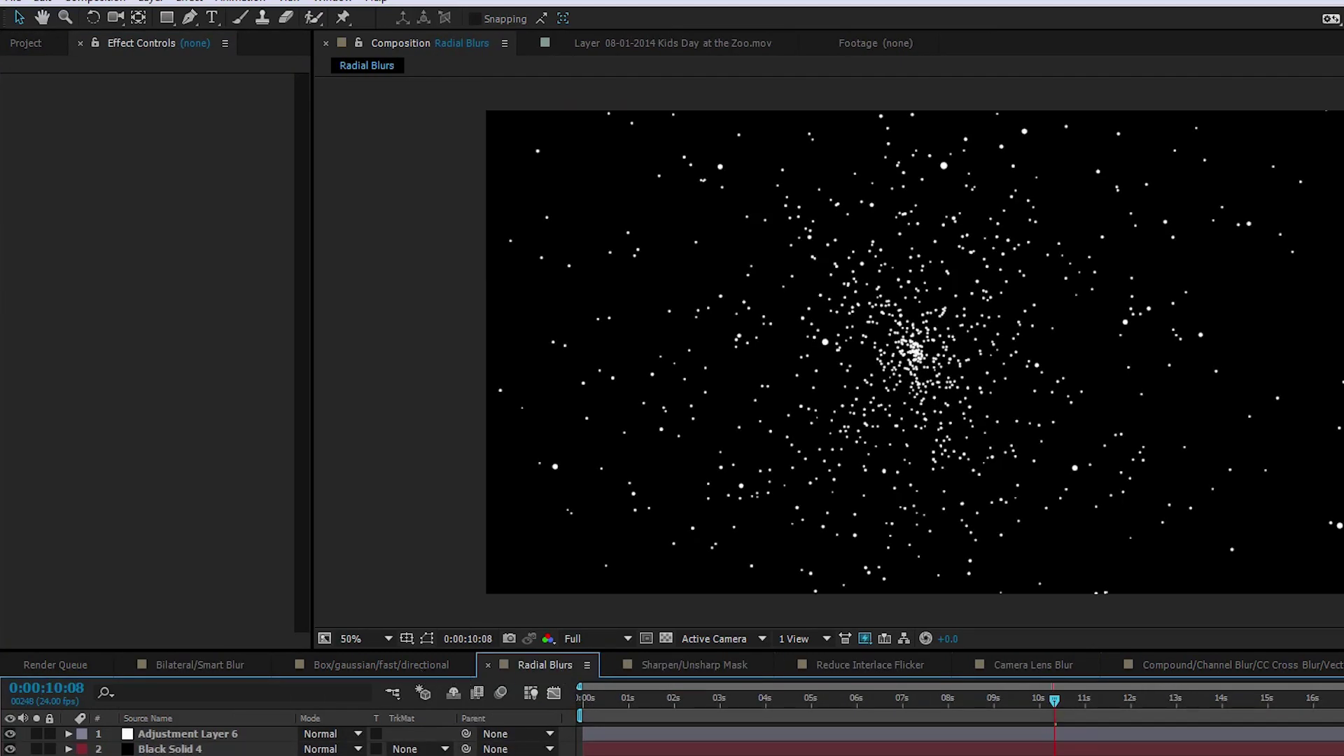
Compare the Radial Blurs composition with Black Solid 4's Particular effect switched off and on
left_click(147, 748)
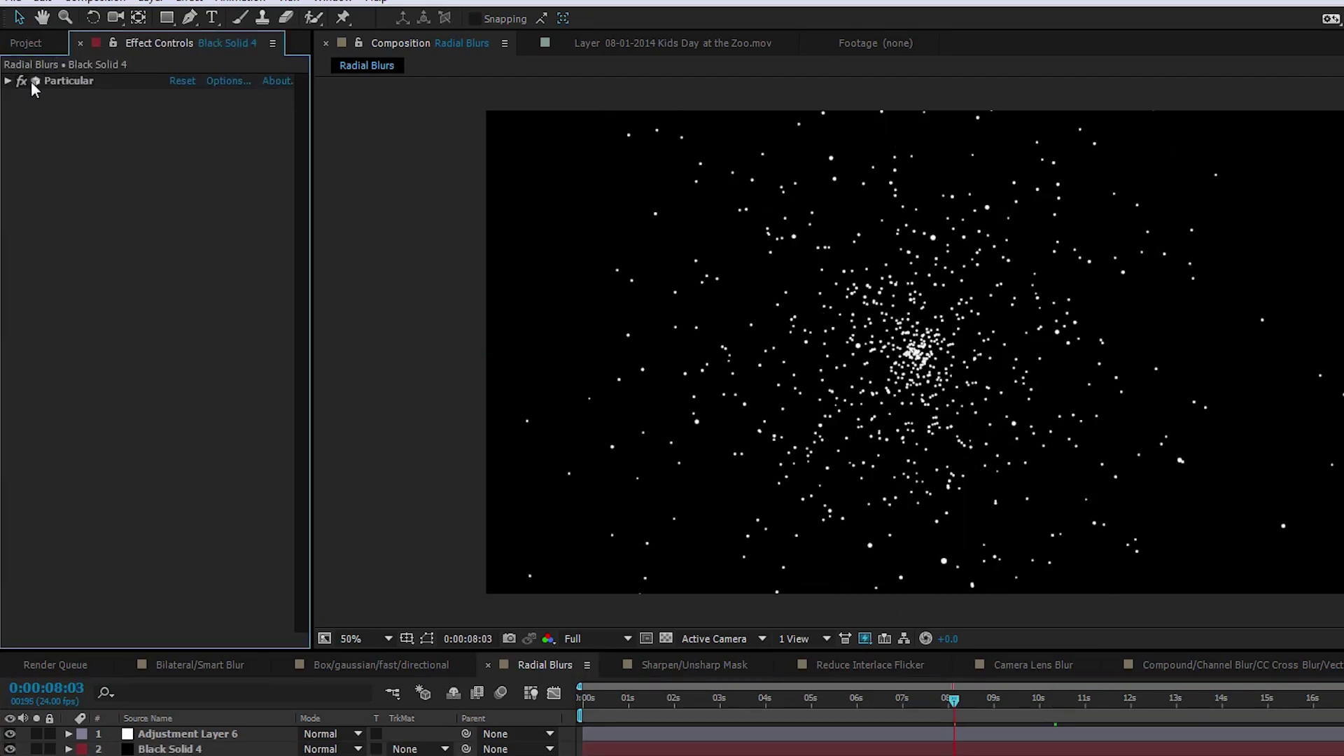
left_click(23, 81)
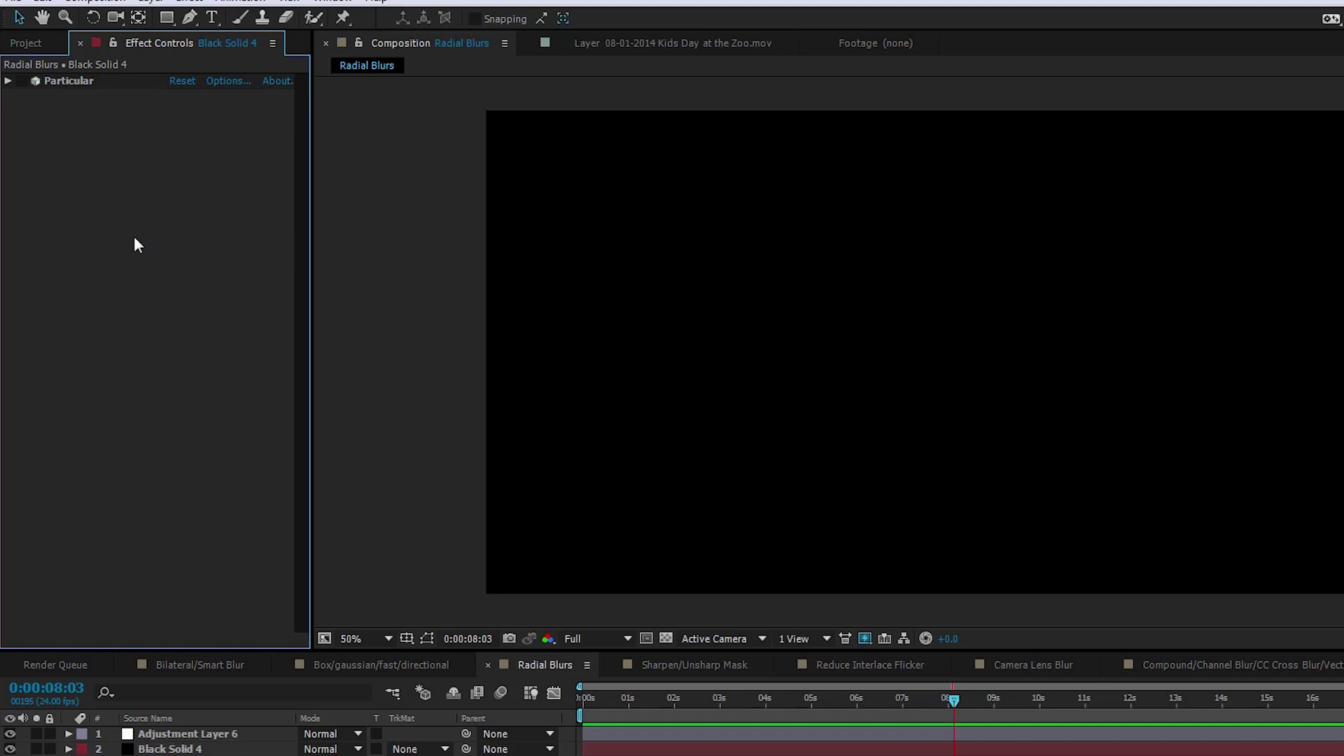
left_click(23, 80)
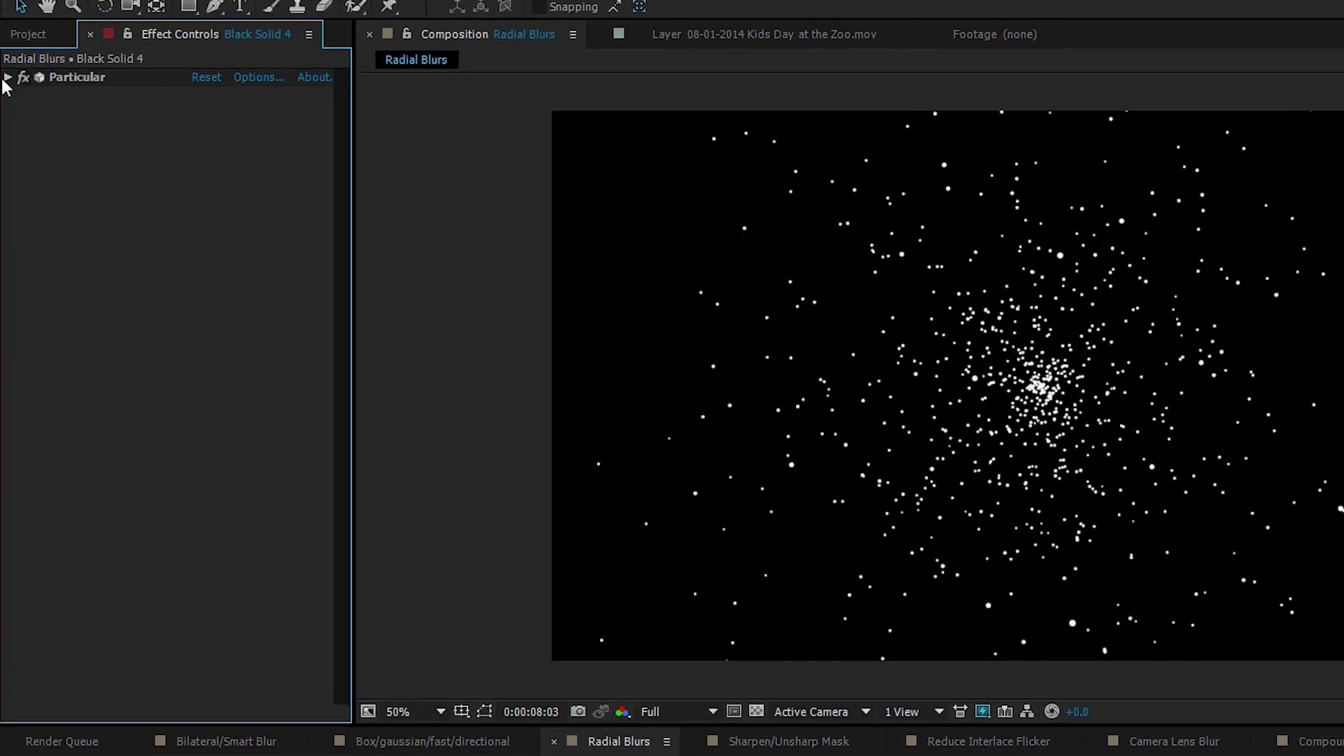
Set the Particular emitter's Particles/sec to 50 on Black Solid 4, then clear the selection
left_click(7, 77)
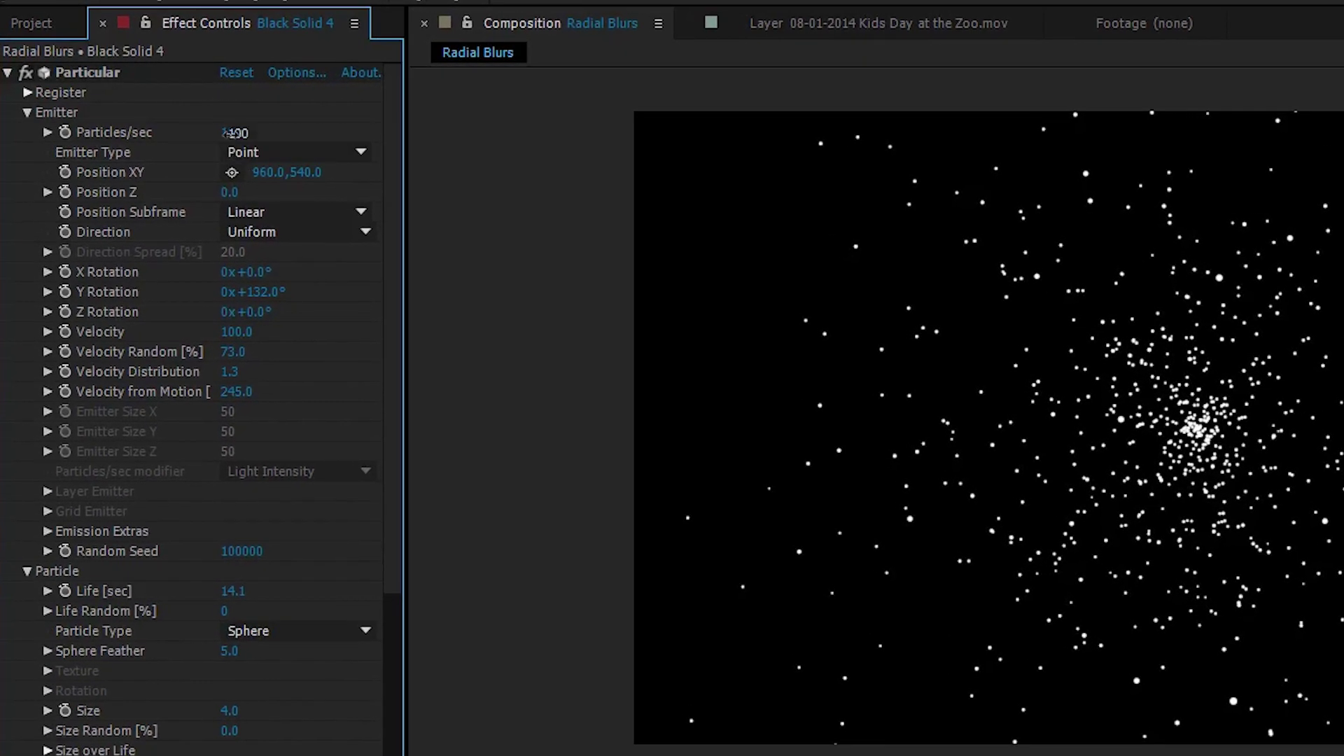
left_click(233, 133)
type("50")
key("Return")
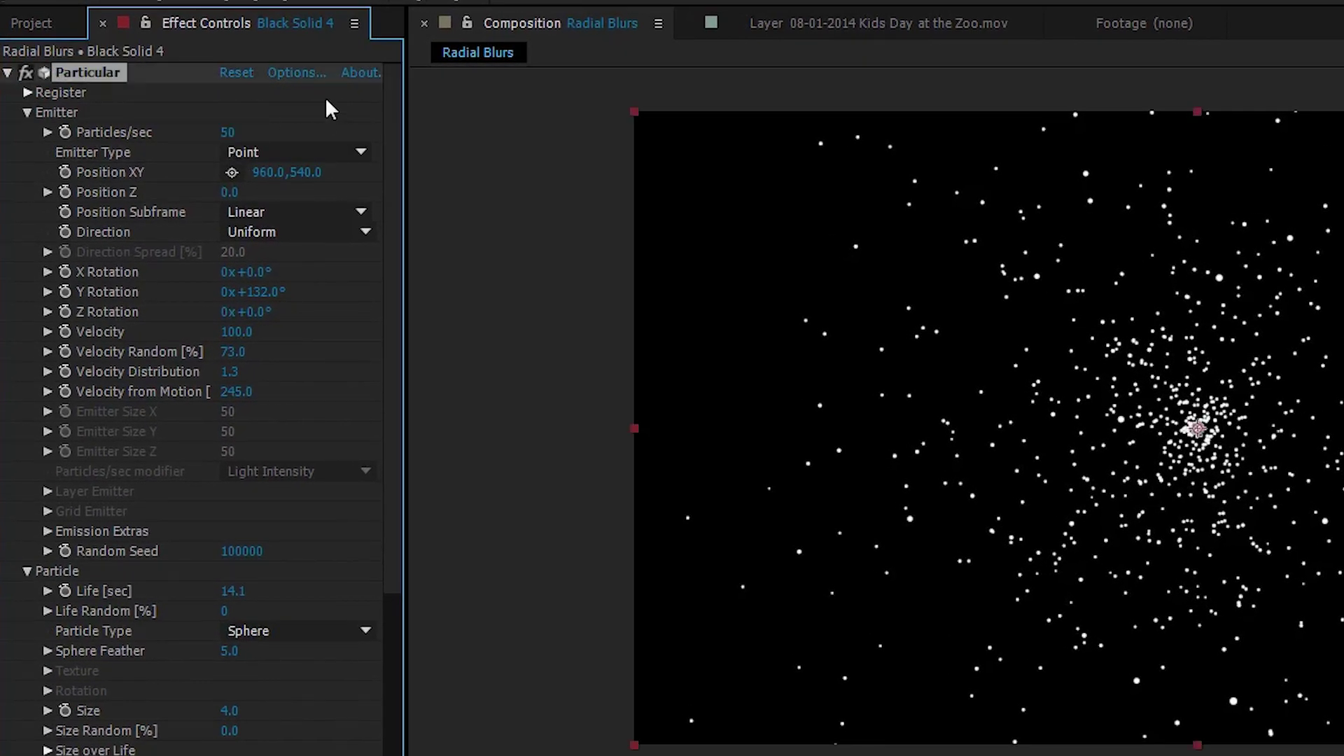
key("ctrl+shift+a")
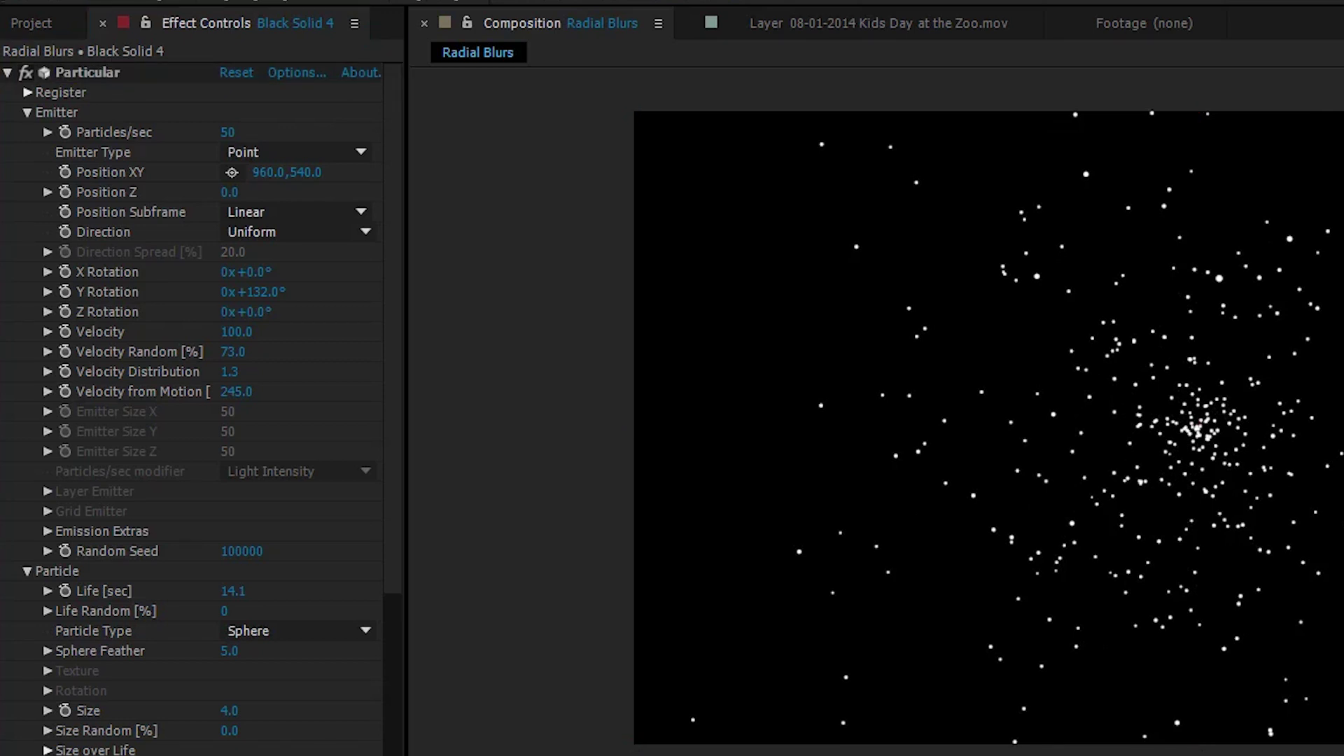
Add a new adjustment layer to the Radial Blurs composition and apply the Stylize Glow effect to it
right_click(435, 689)
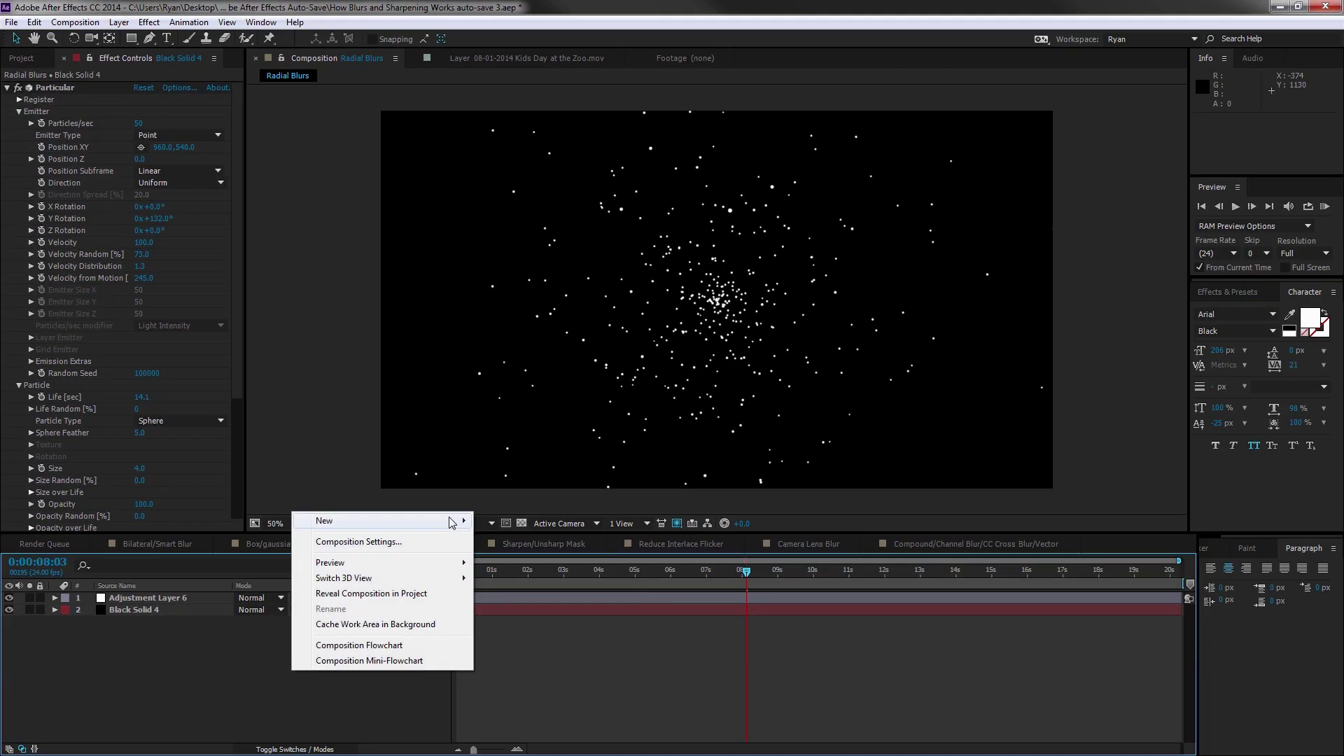
mouse_move(420, 521)
left_click(526, 634)
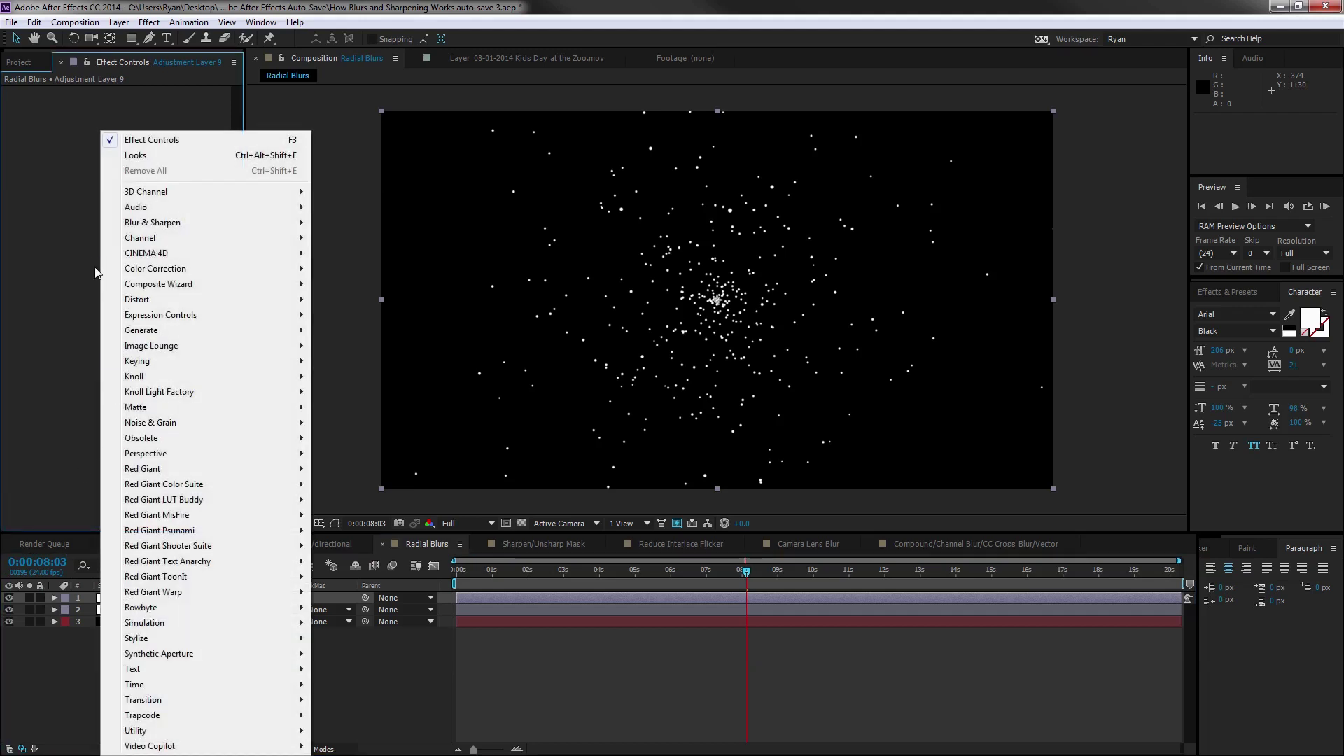
mouse_move(146, 227)
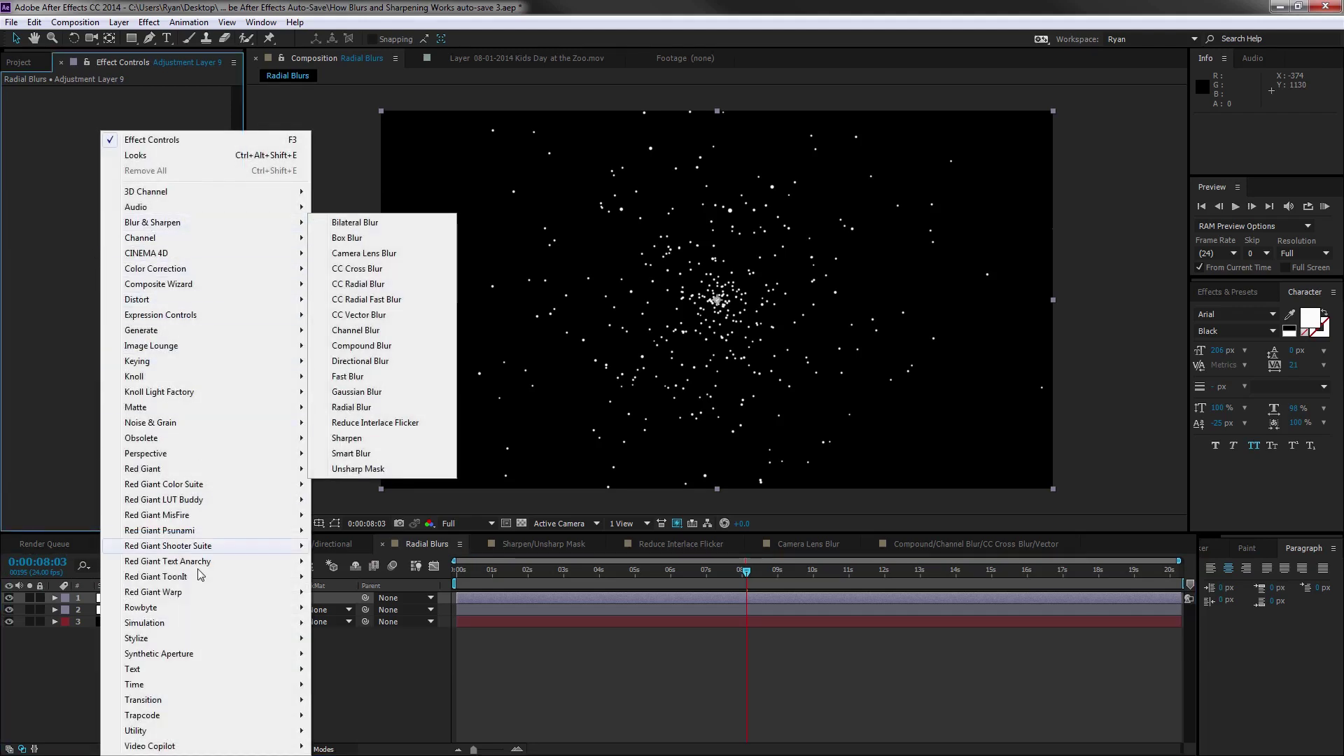
mouse_move(143, 638)
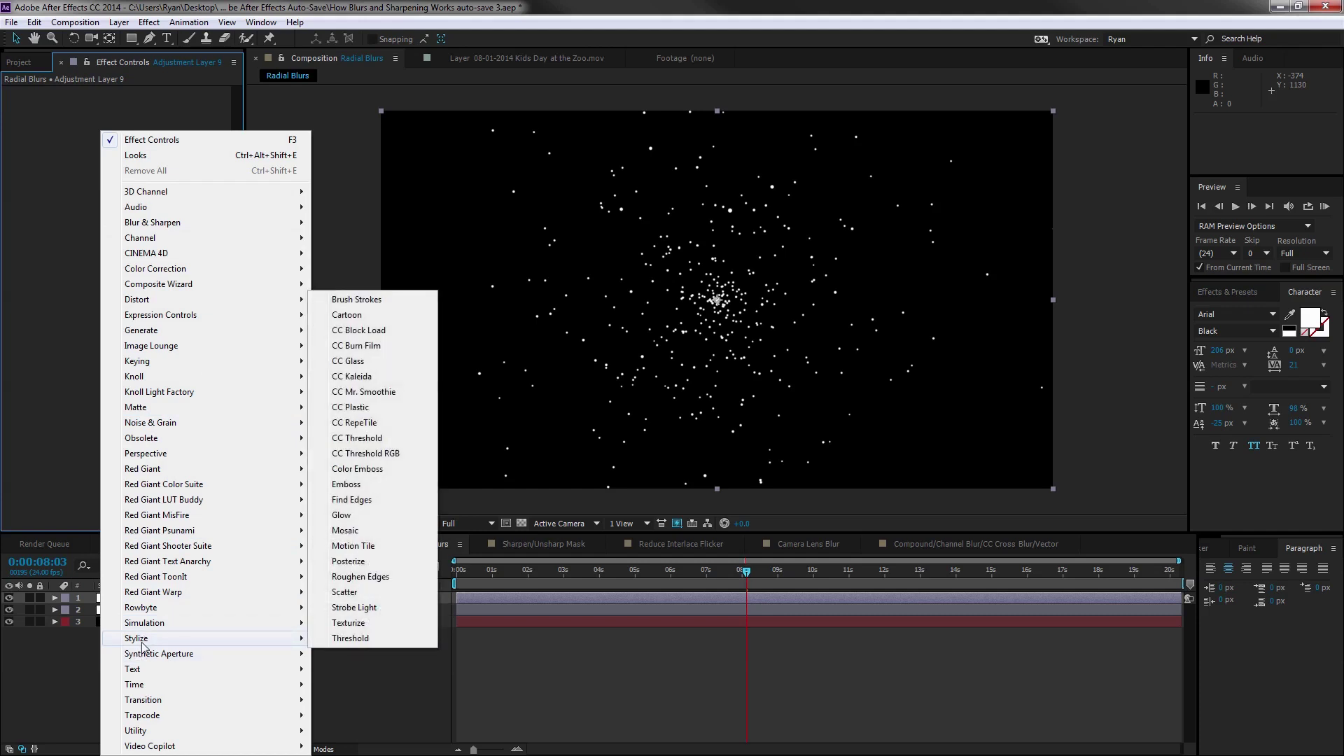
left_click(341, 515)
Set the Glow Threshold to 84.3% on the new adjustment layer and inspect the glowing particles up close
left_click_drag(144, 115, 385, 361)
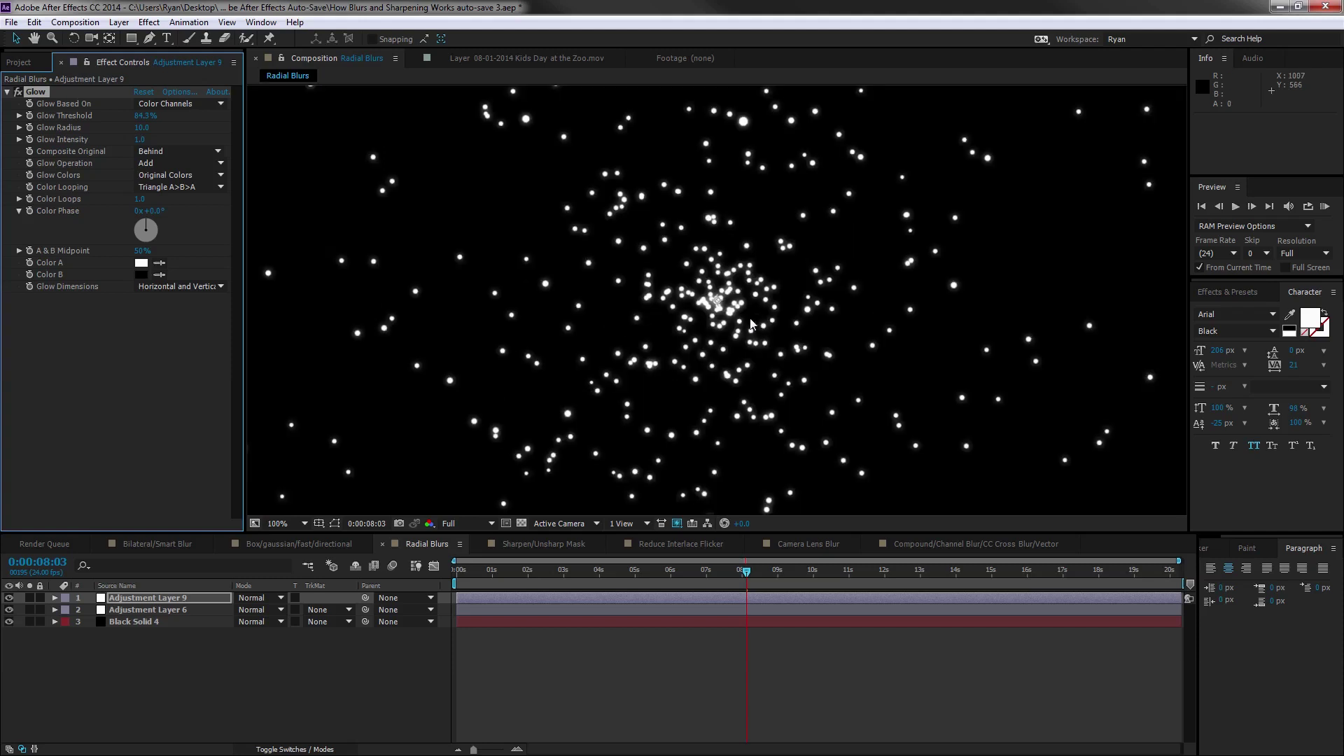
scroll(709, 335, "up", 2)
left_click(175, 698)
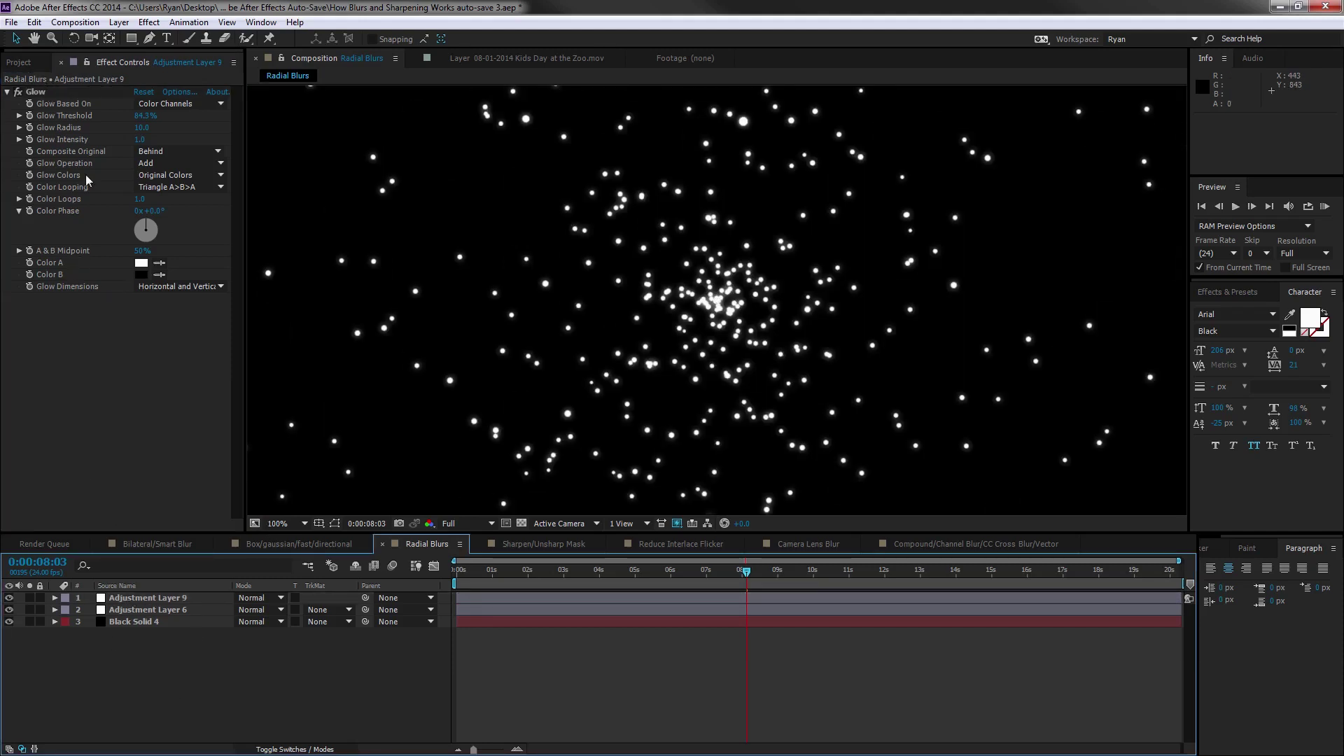
scroll(345, 450, "down", 2)
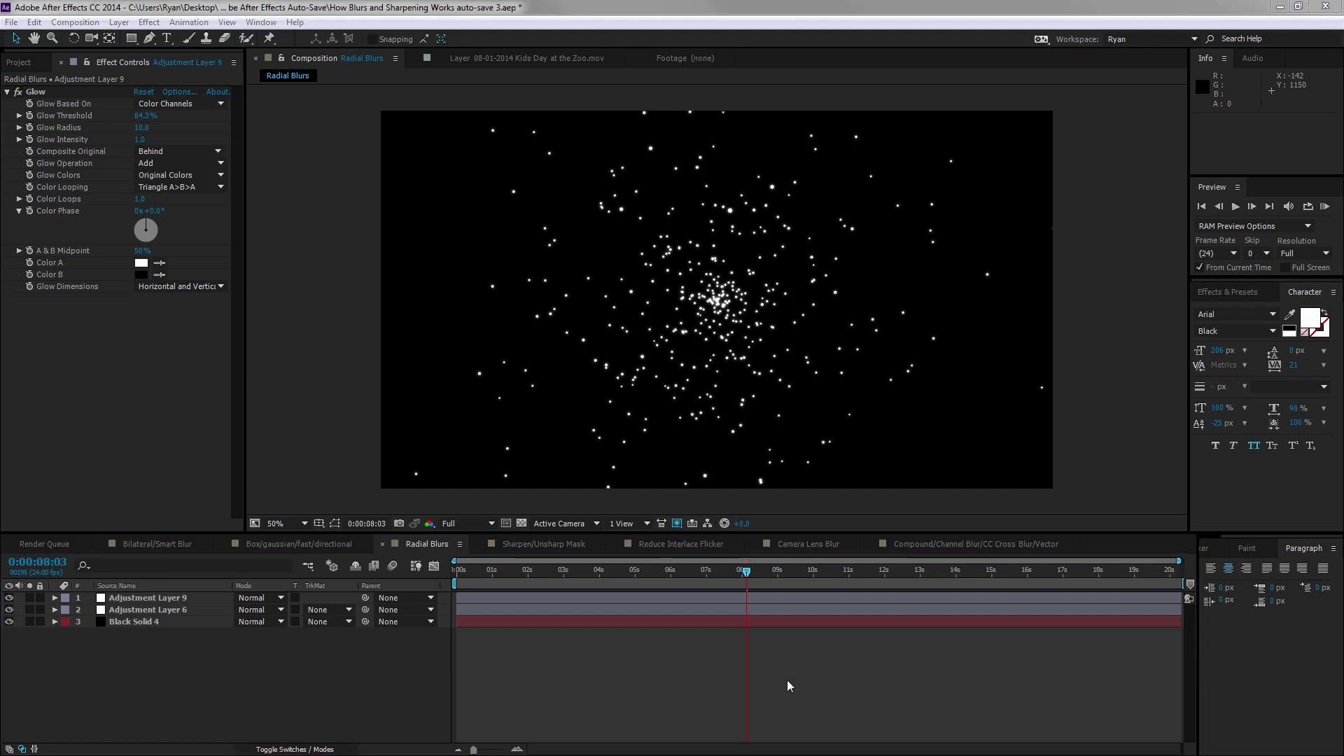
left_click(384, 660)
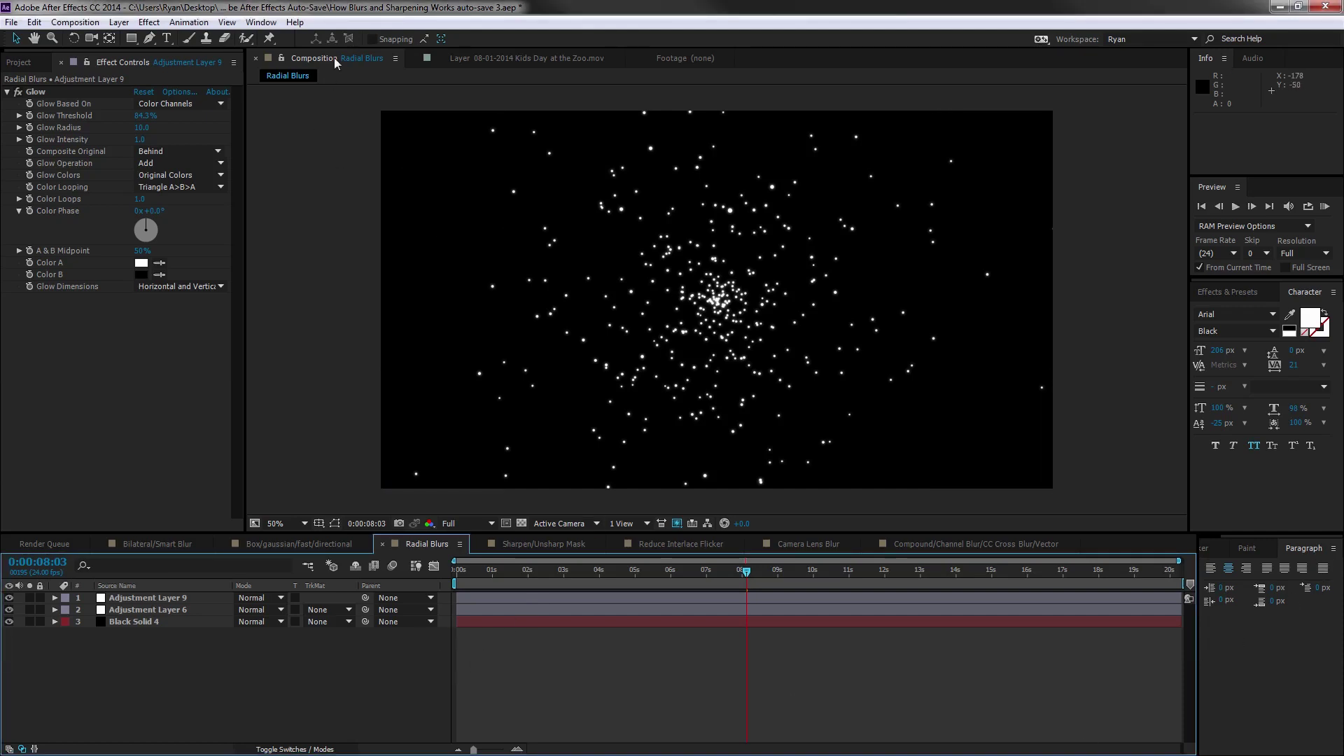
Switch to the Bilateral/Smart Blur composition and choose Ray-traced 3D as the renderer in its composition settings
left_click(158, 544)
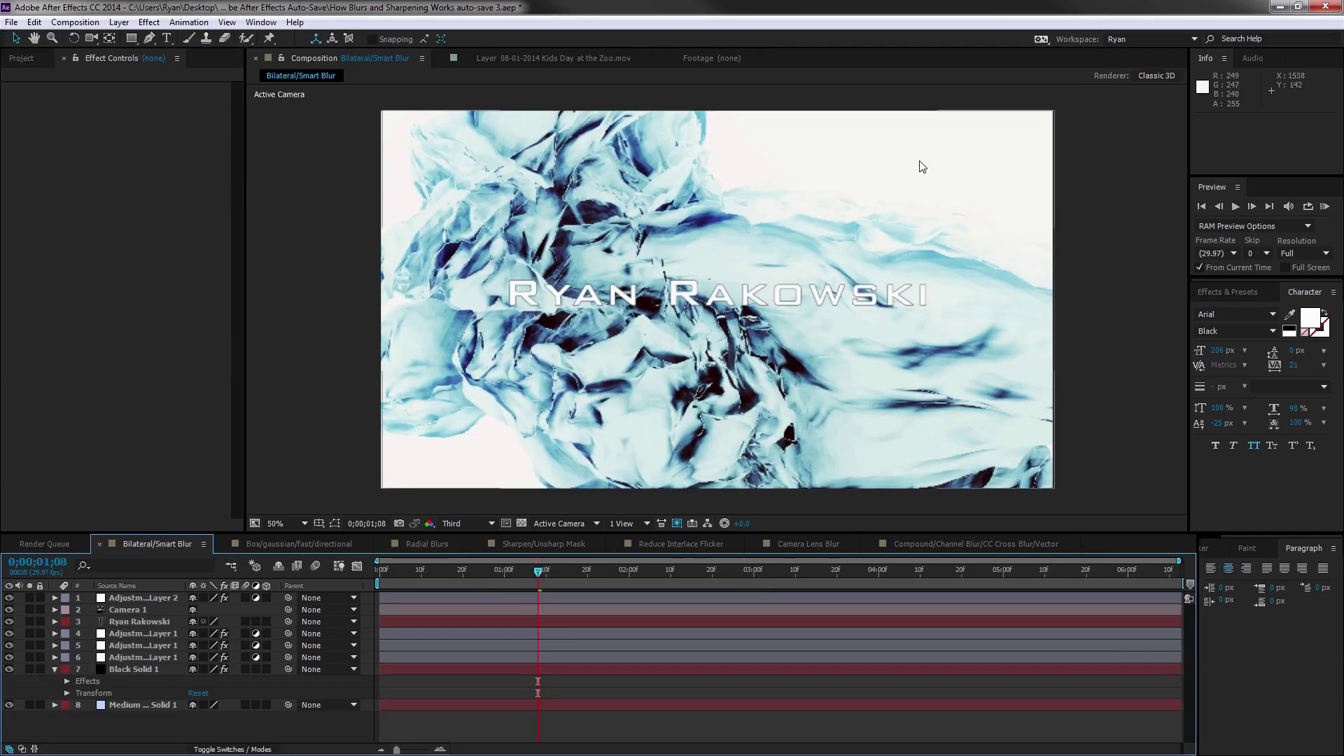
left_click(1168, 77)
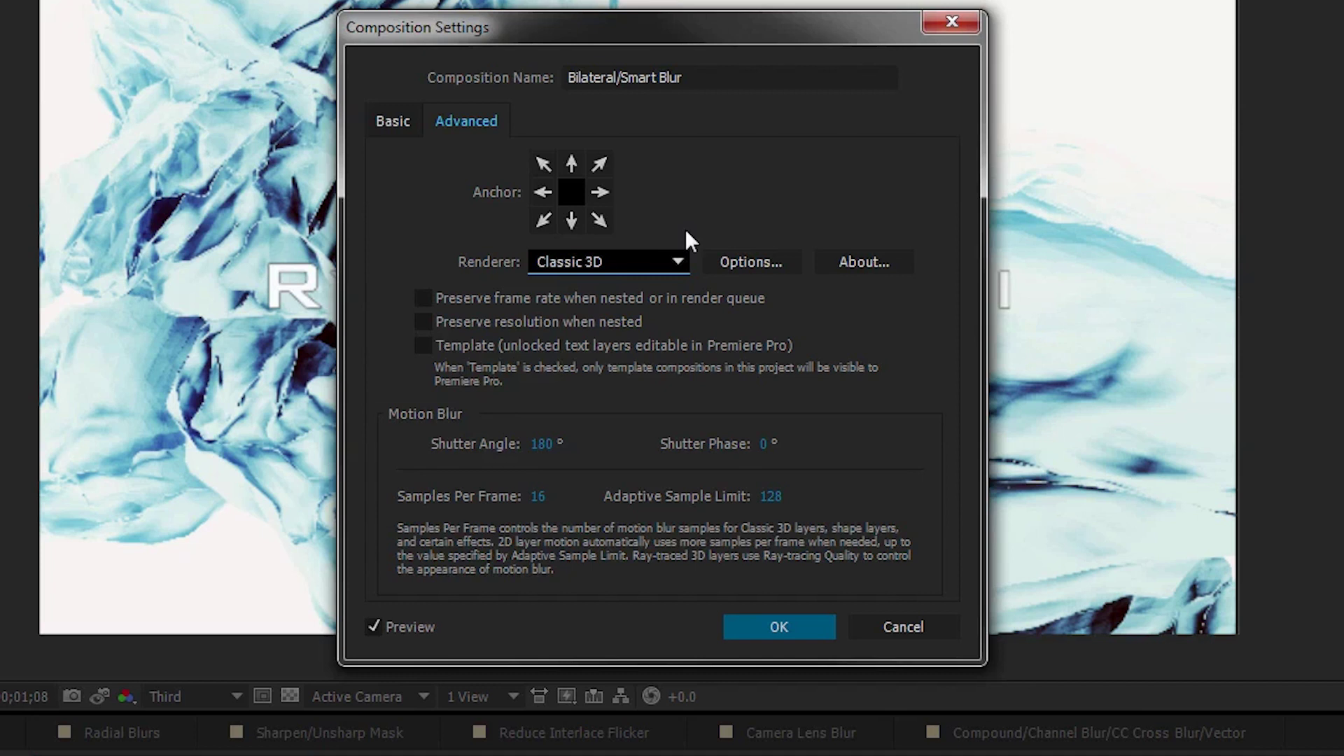
left_click(645, 272)
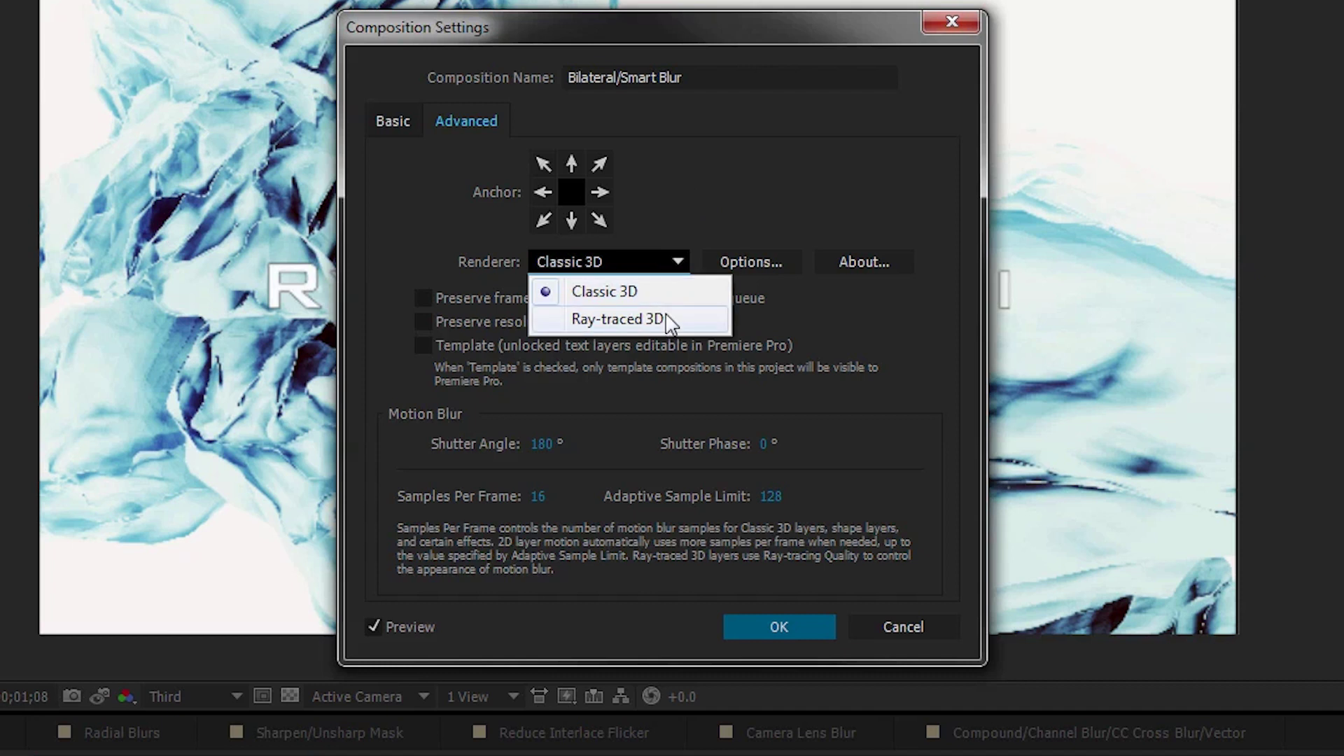
left_click(630, 319)
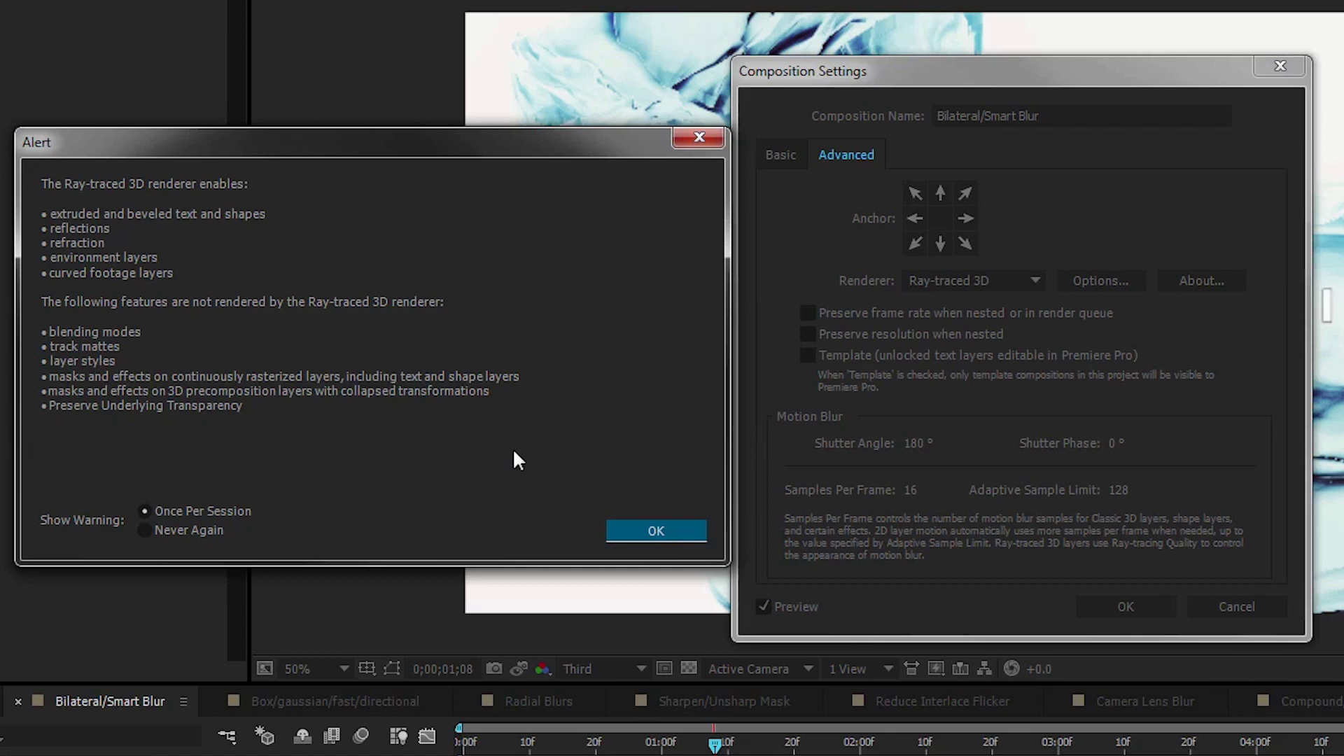
left_click(661, 530)
Set the composition's renderer back to Classic 3D and apply the composition settings
left_click(1044, 288)
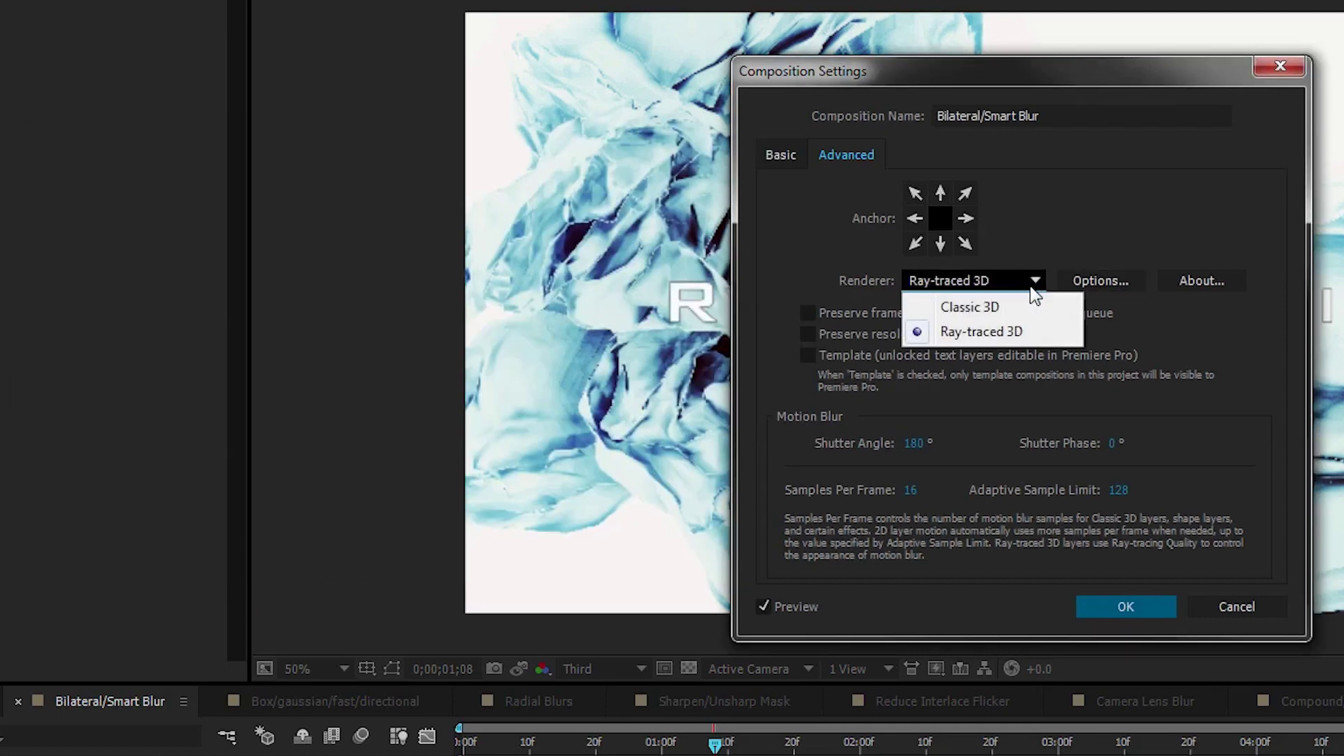
left_click(998, 310)
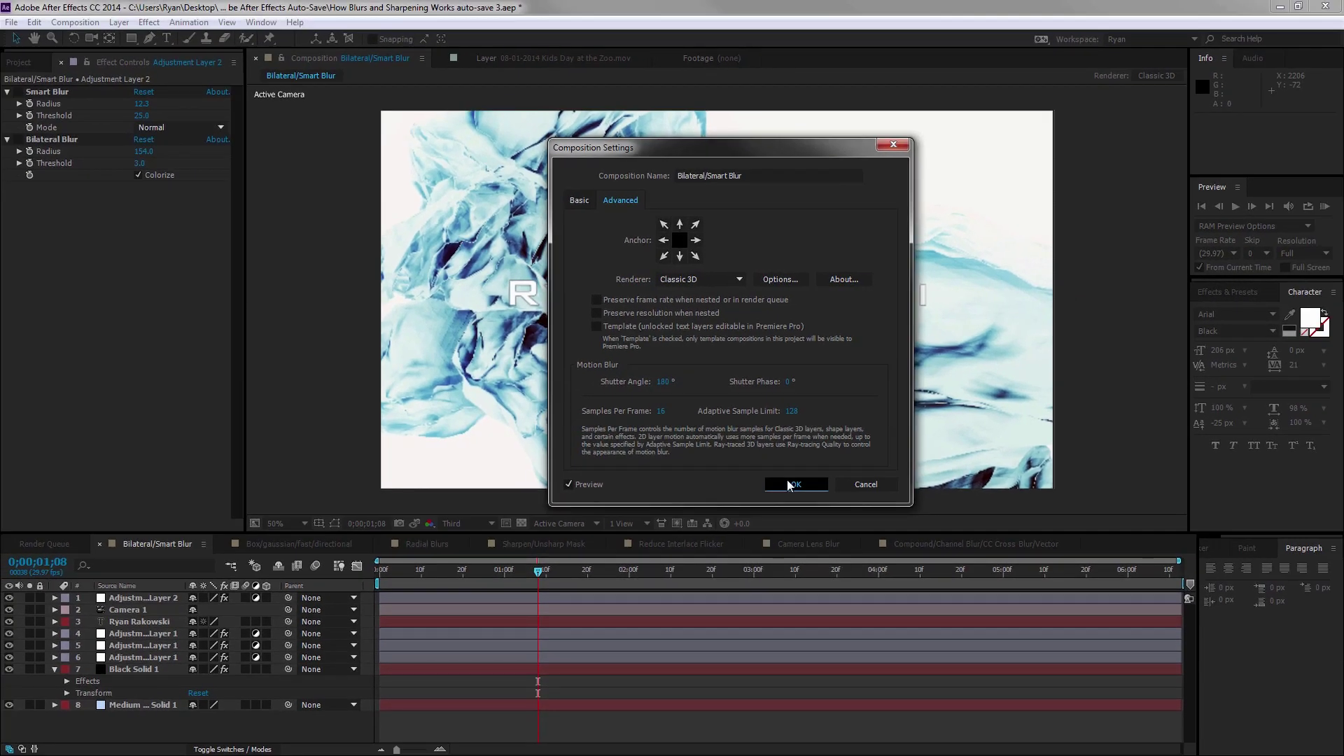
left_click(791, 483)
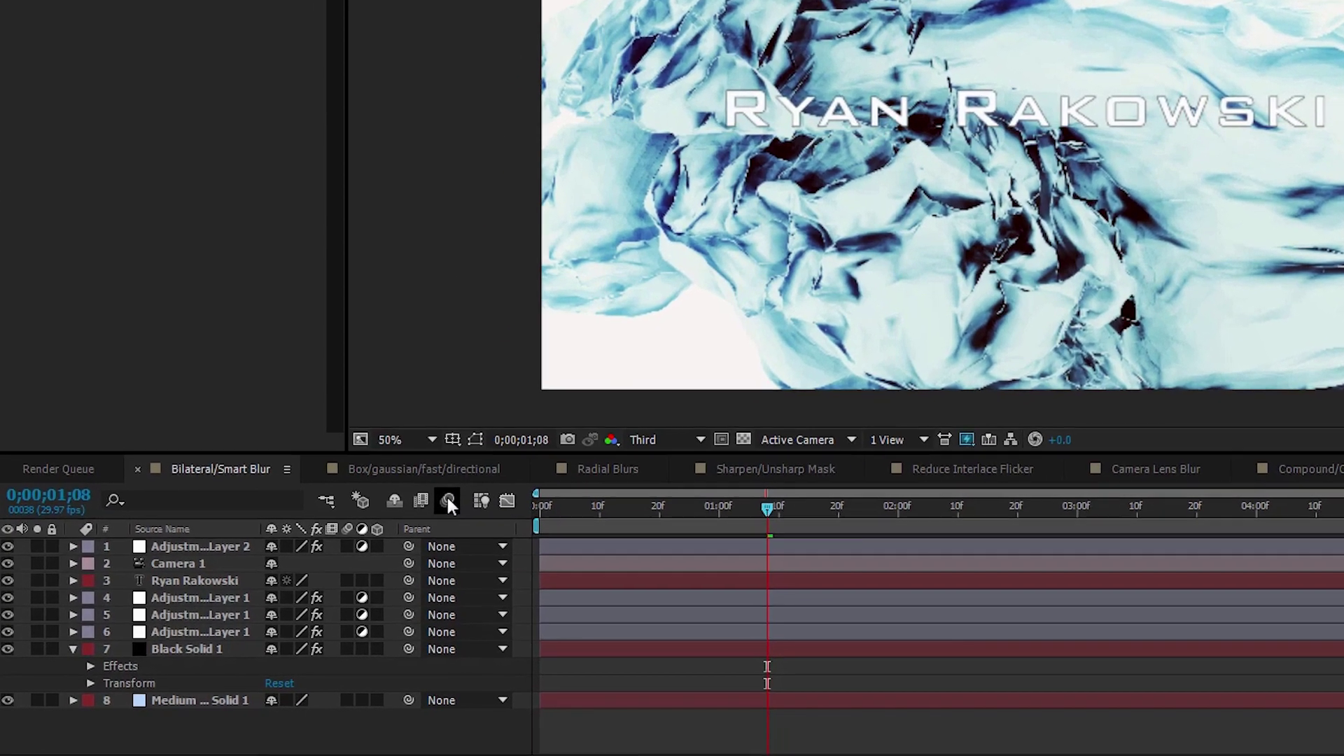
Enable motion blur for the whole composition and toggle the motion blur switches of Adjustment Layer 2 and the title text layer
left_click(386, 532)
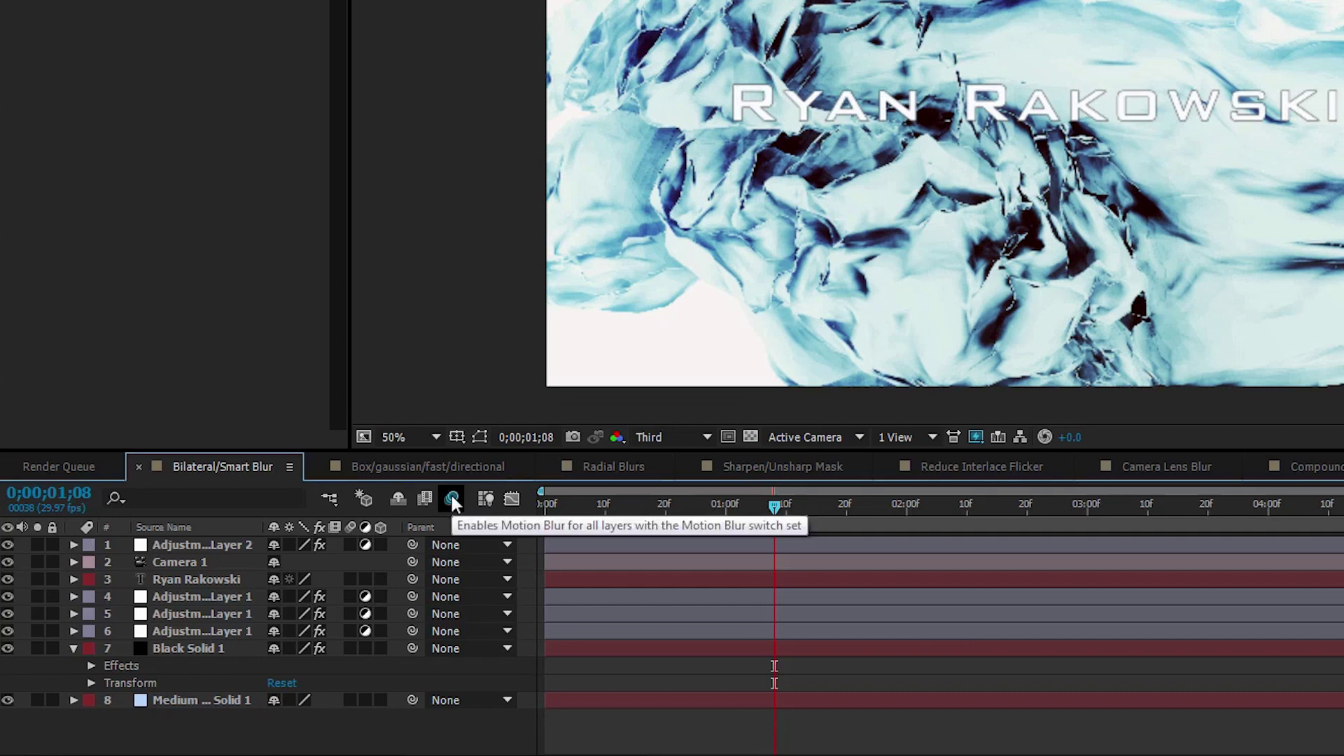
left_click(452, 497)
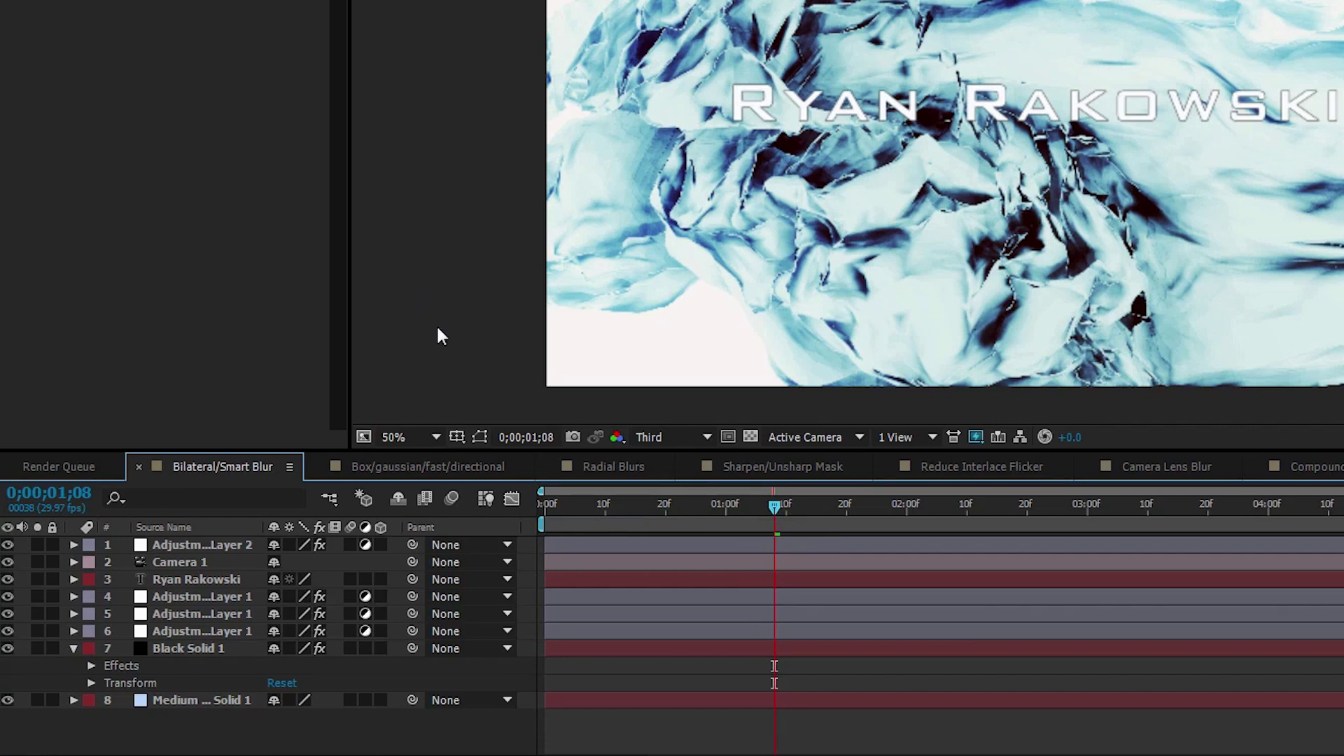
left_click(451, 501)
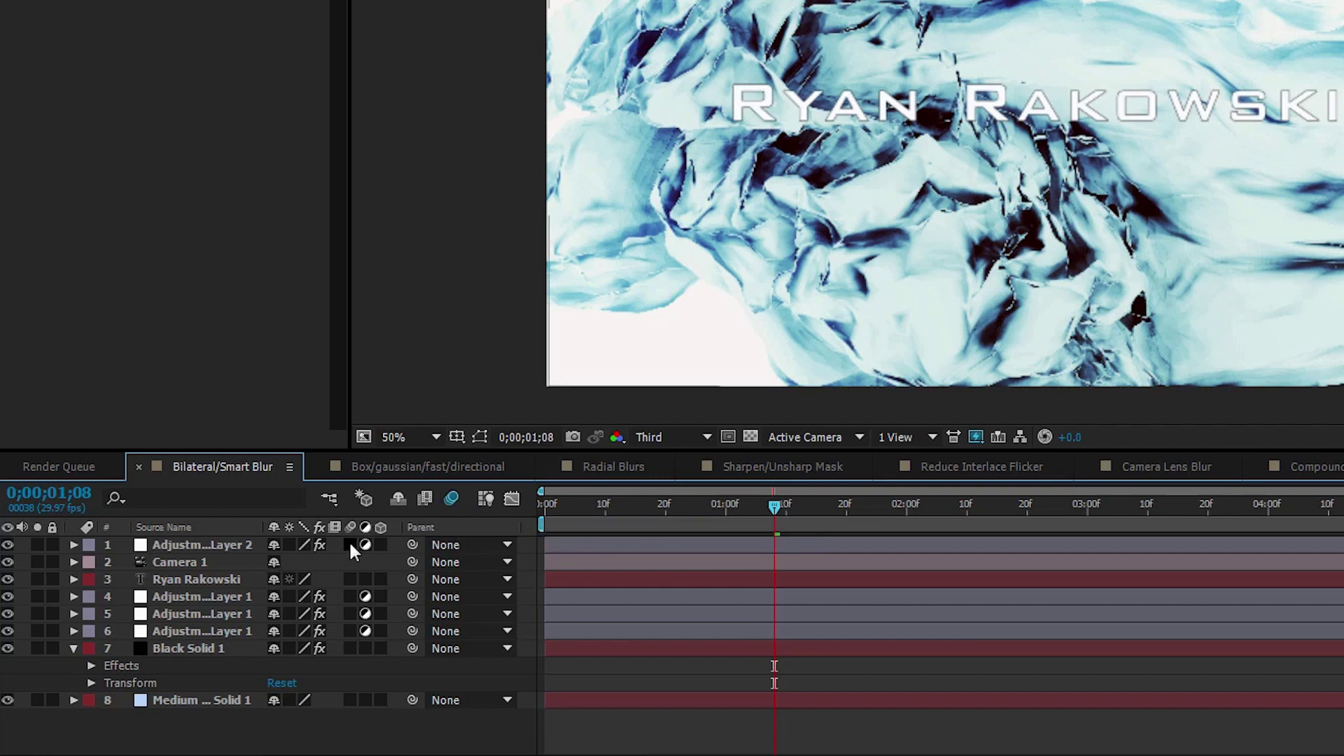
left_click(350, 579)
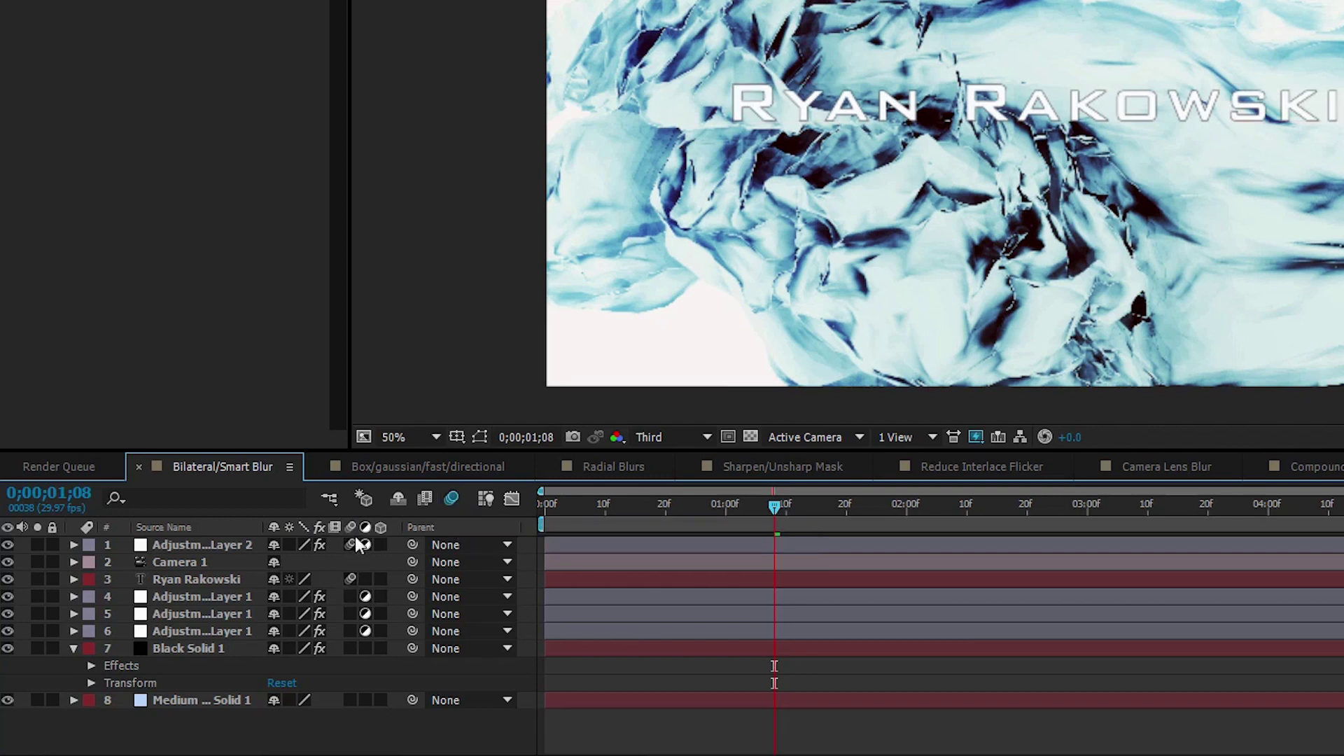
left_click(350, 545)
left_click(350, 579)
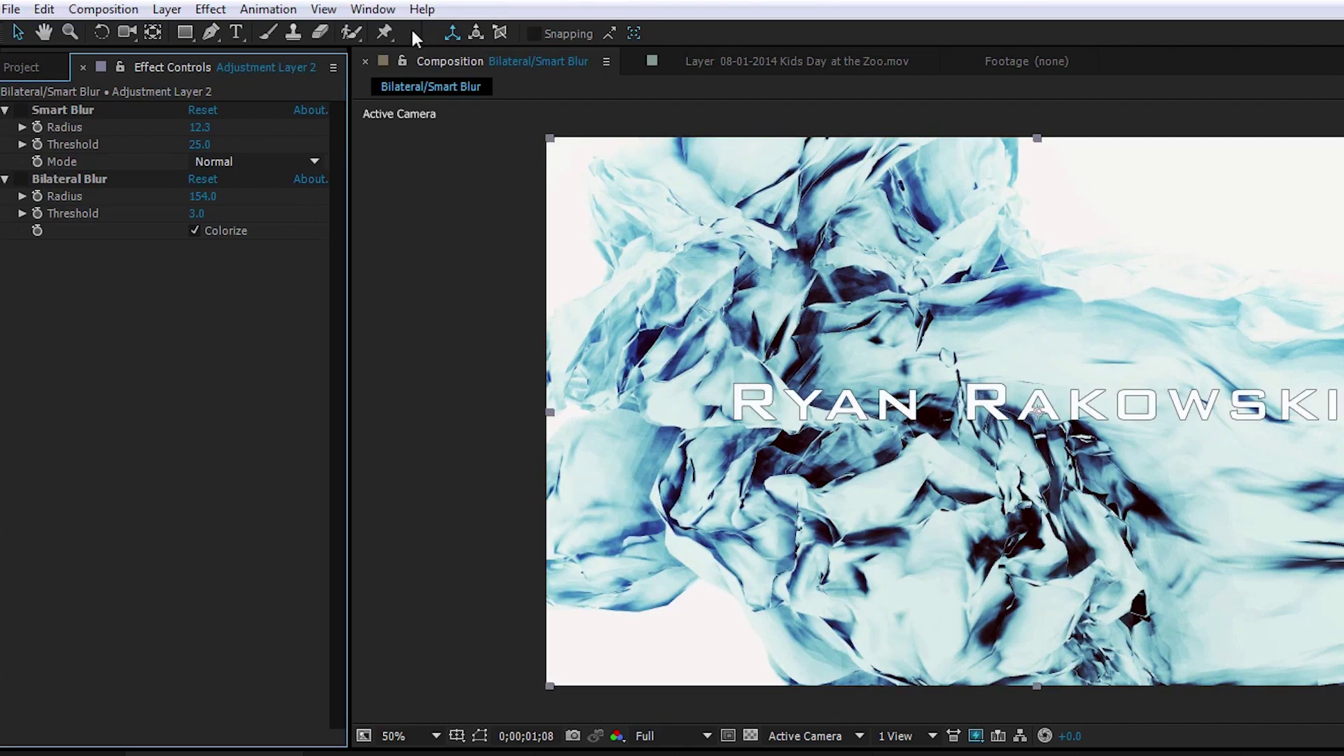
Check for available software updates
left_click(423, 9)
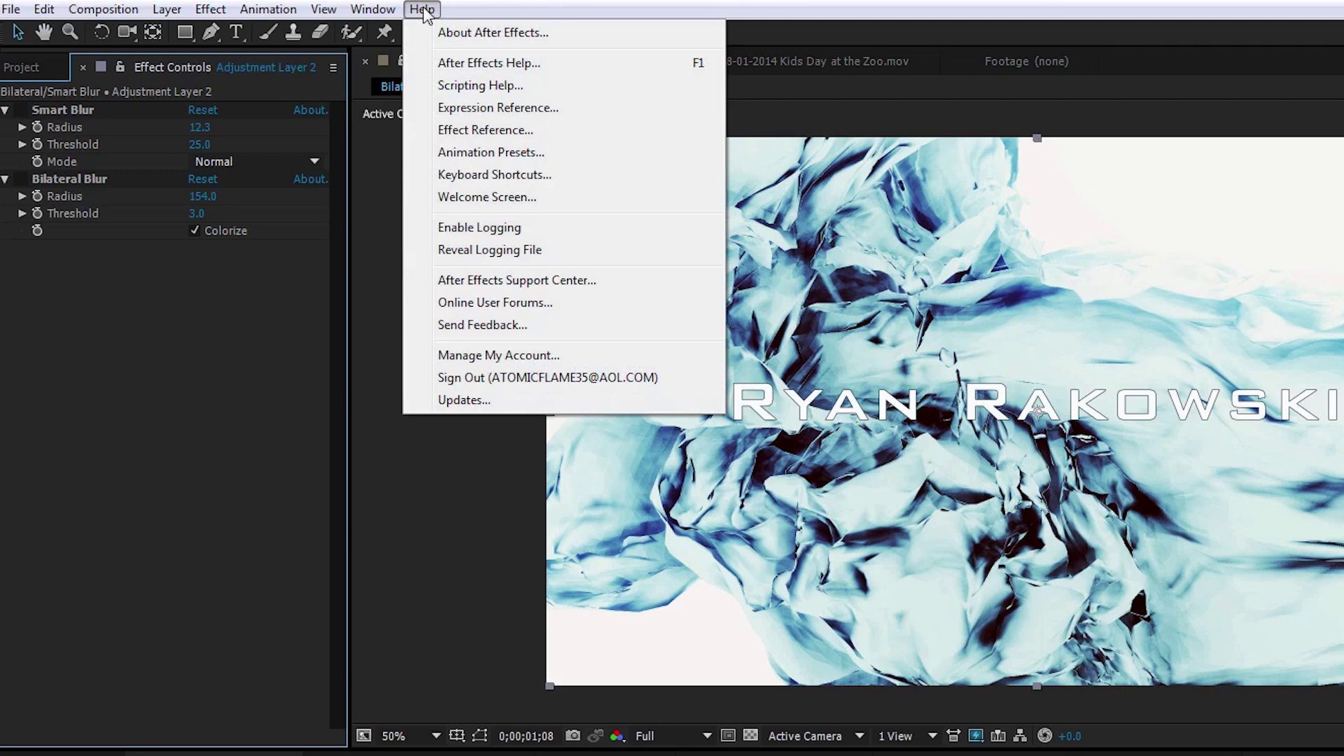
left_click(465, 400)
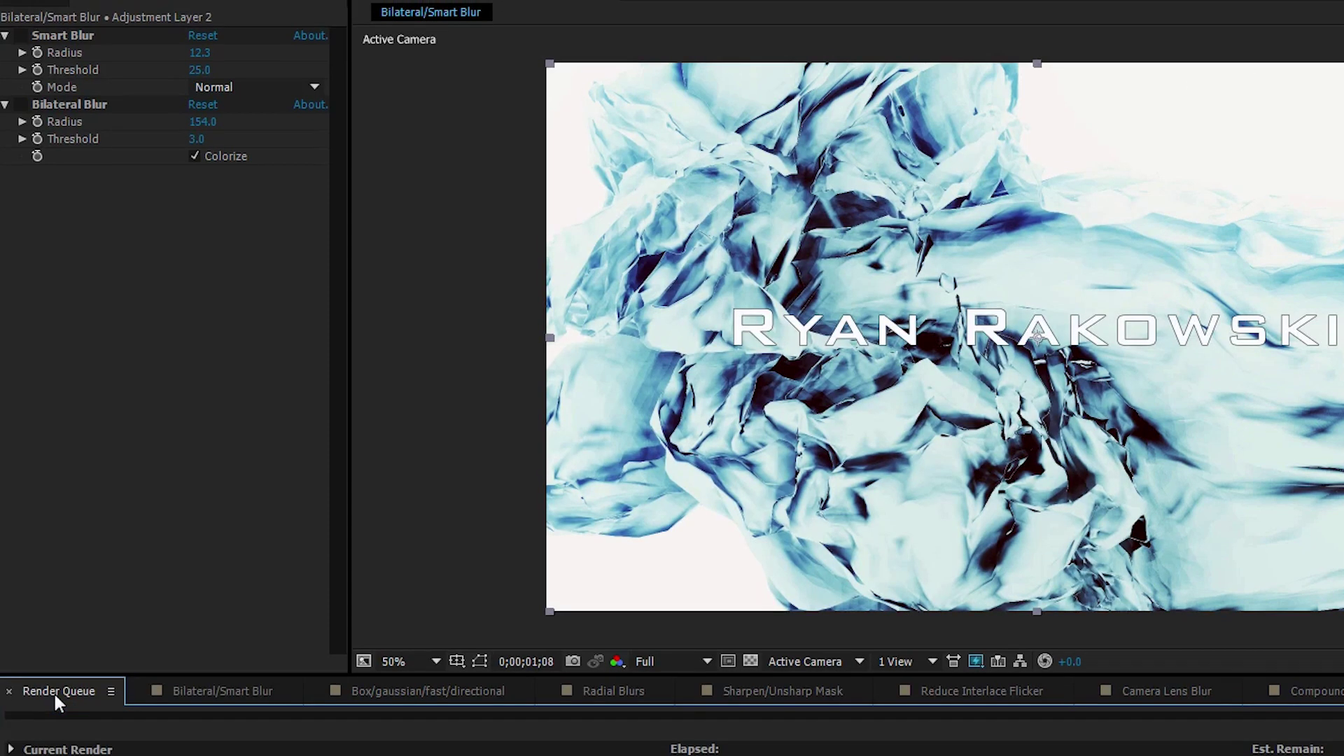
Add the Bilateral/Smart Blur composition to the render queue
left_click(192, 670)
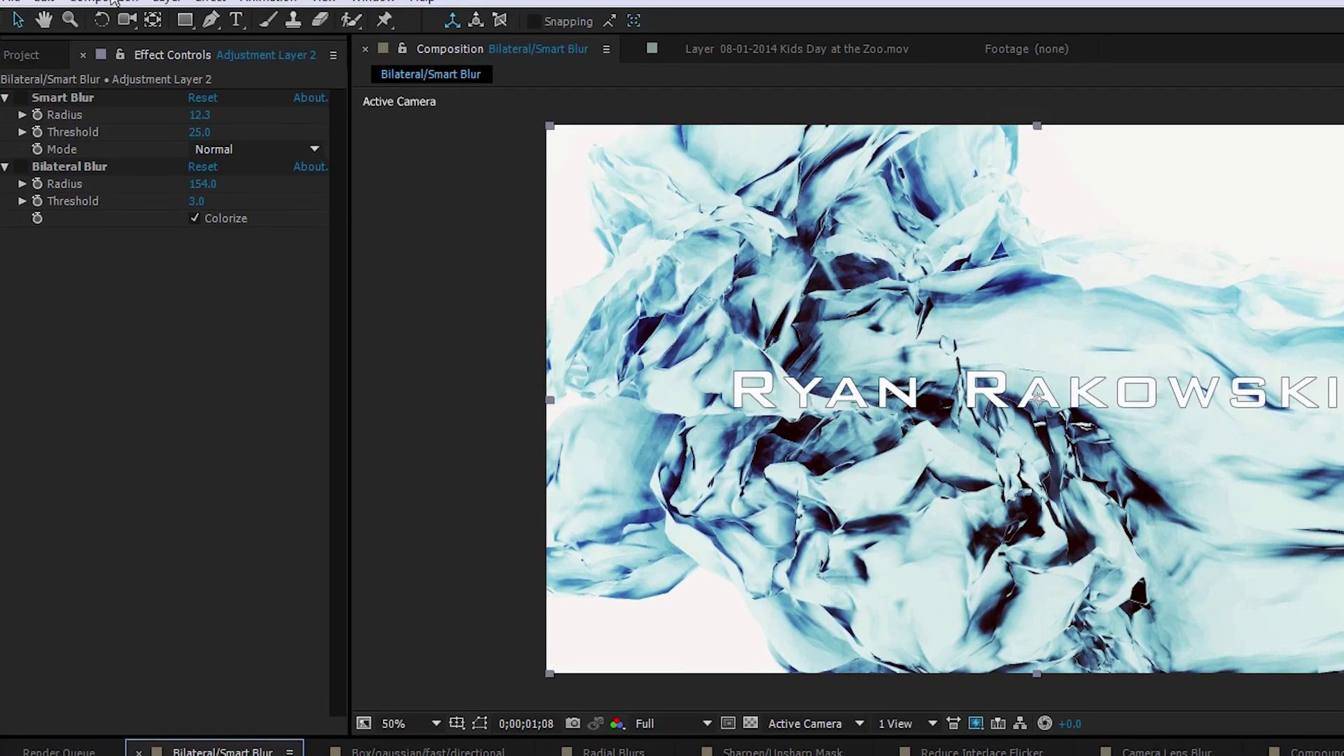
left_click(112, 1)
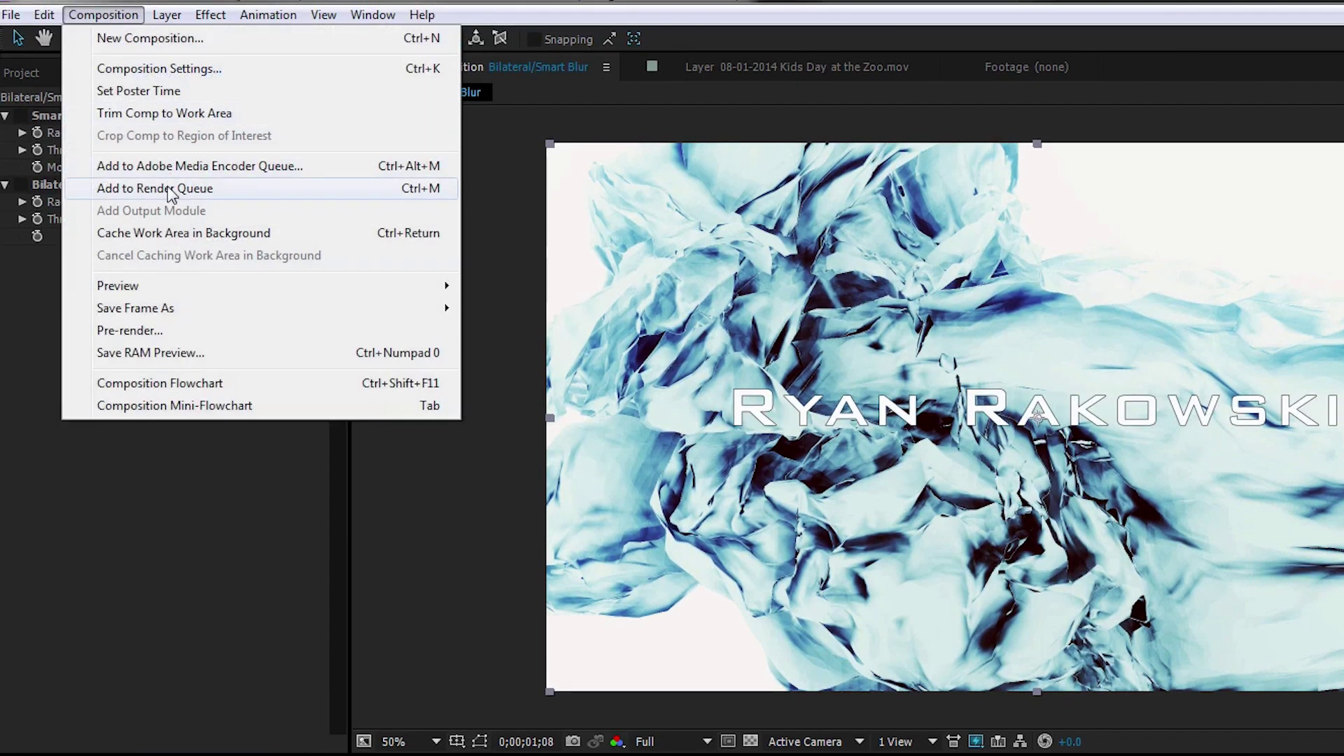
left_click(168, 188)
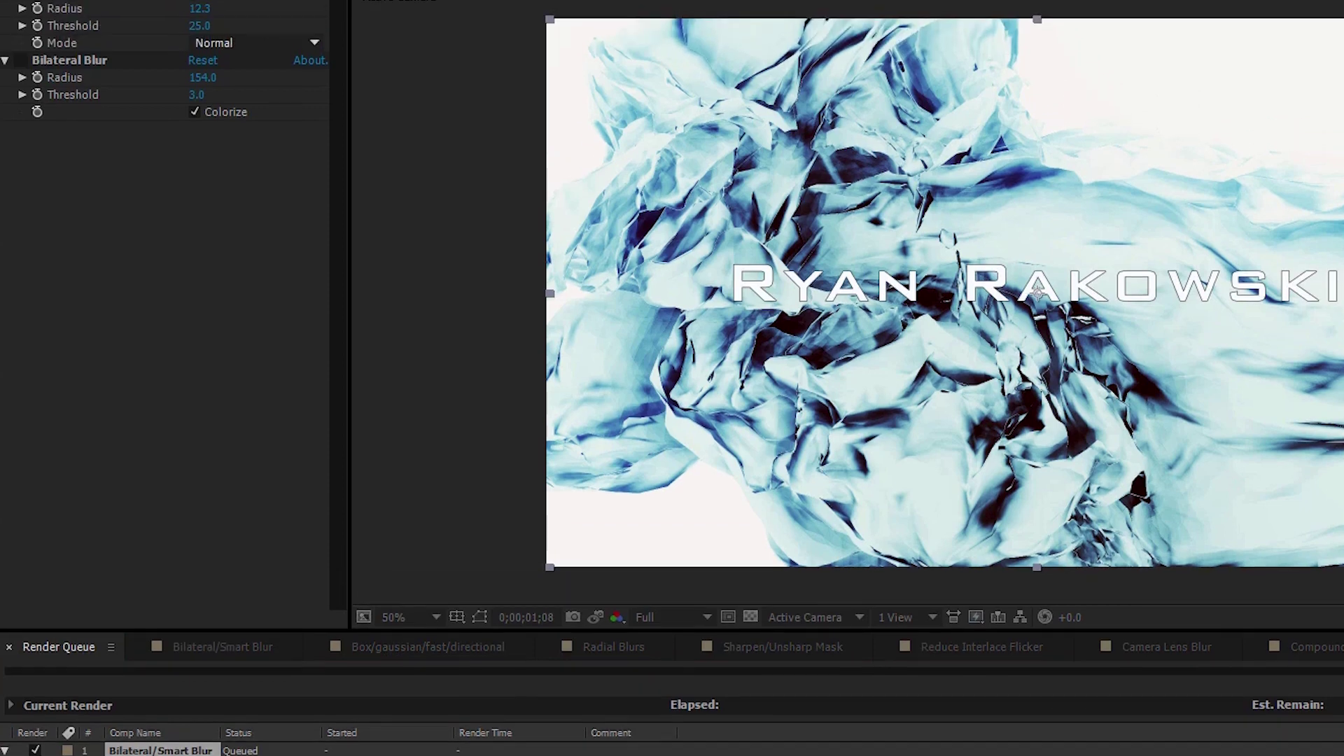
Open the render settings of the queued Bilateral/Smart Blur composition, try Wireframe quality and return the quality to Best
left_click(149, 755)
left_click_drag(652, 0, 966, 43)
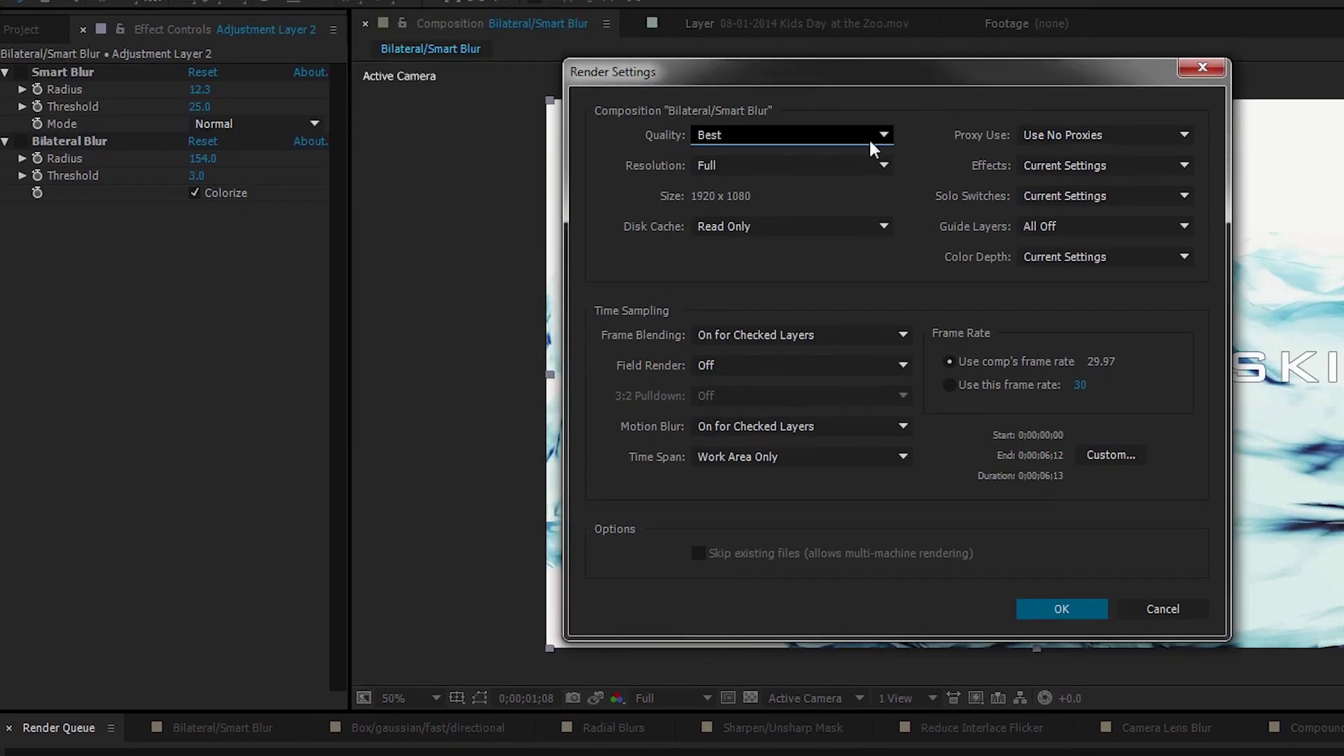
left_click(885, 136)
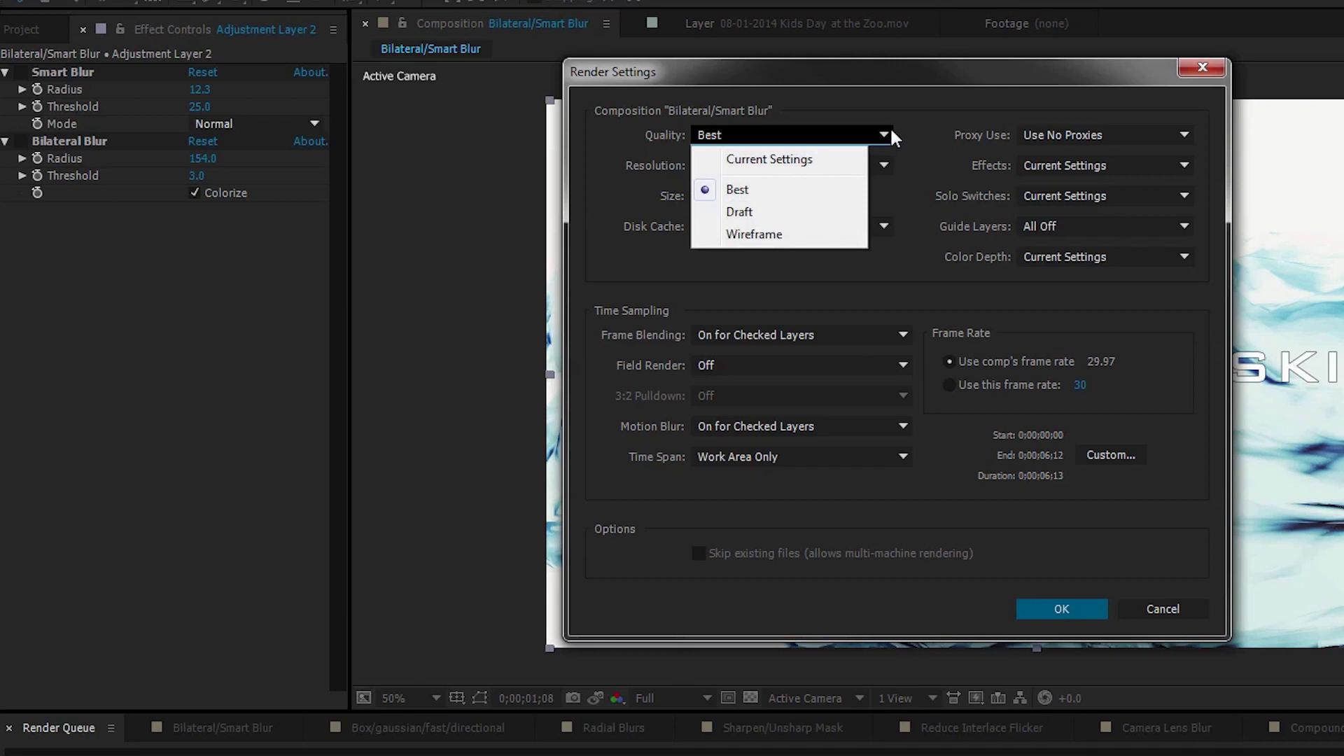
left_click(775, 234)
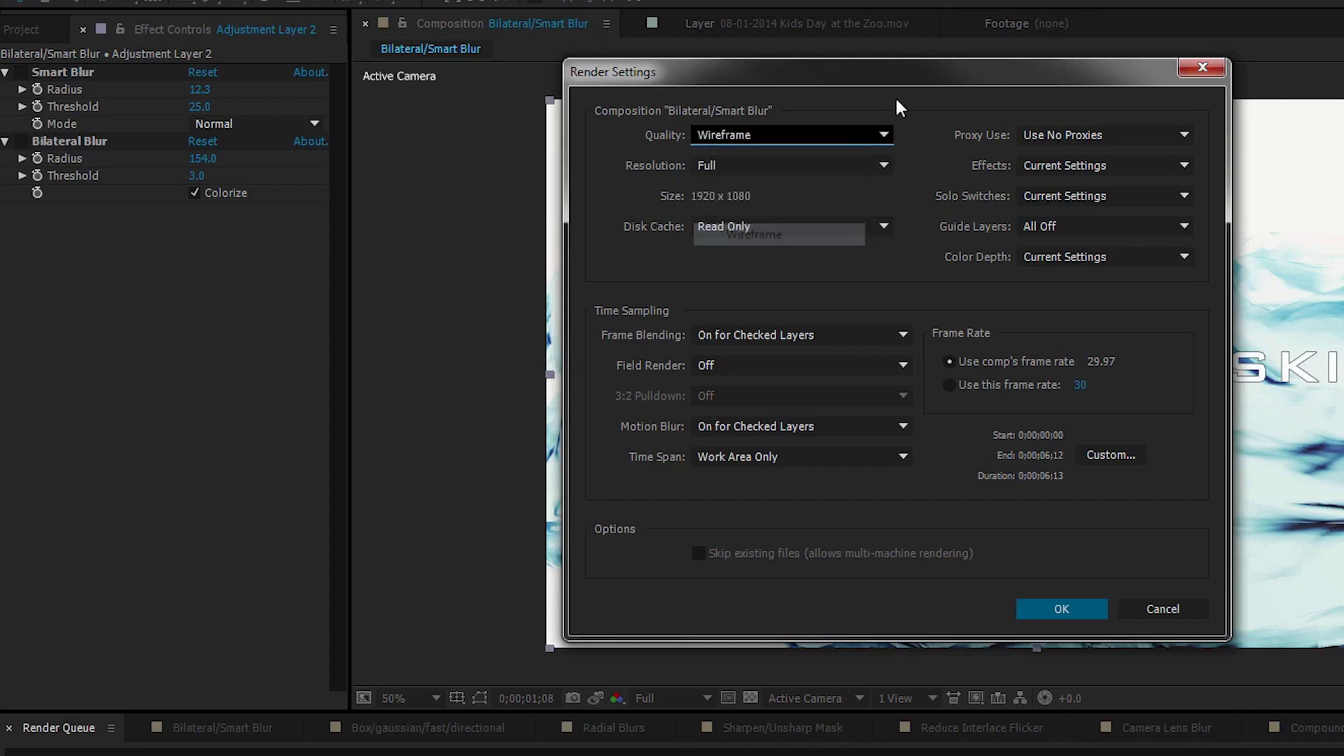
left_click(881, 135)
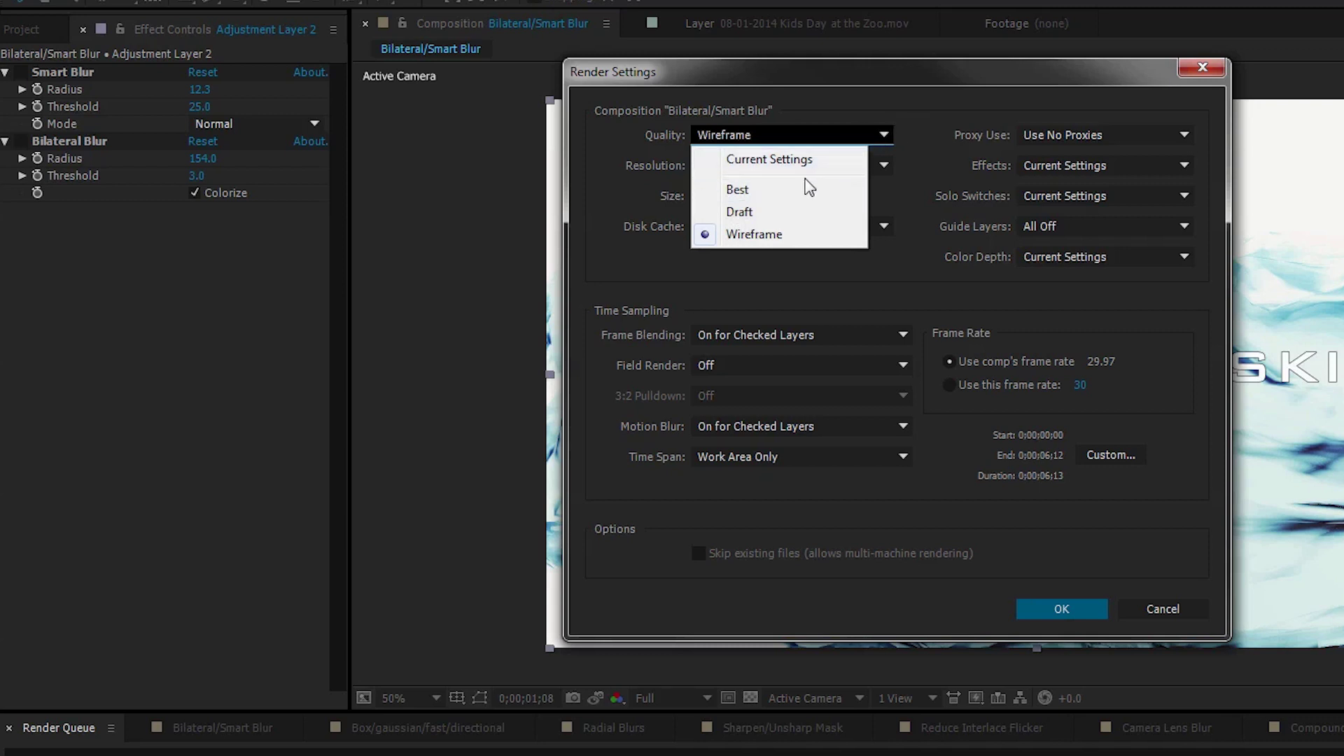
left_click(845, 183)
Lower the render resolution to Half and change it to Third in the render settings
left_click(877, 165)
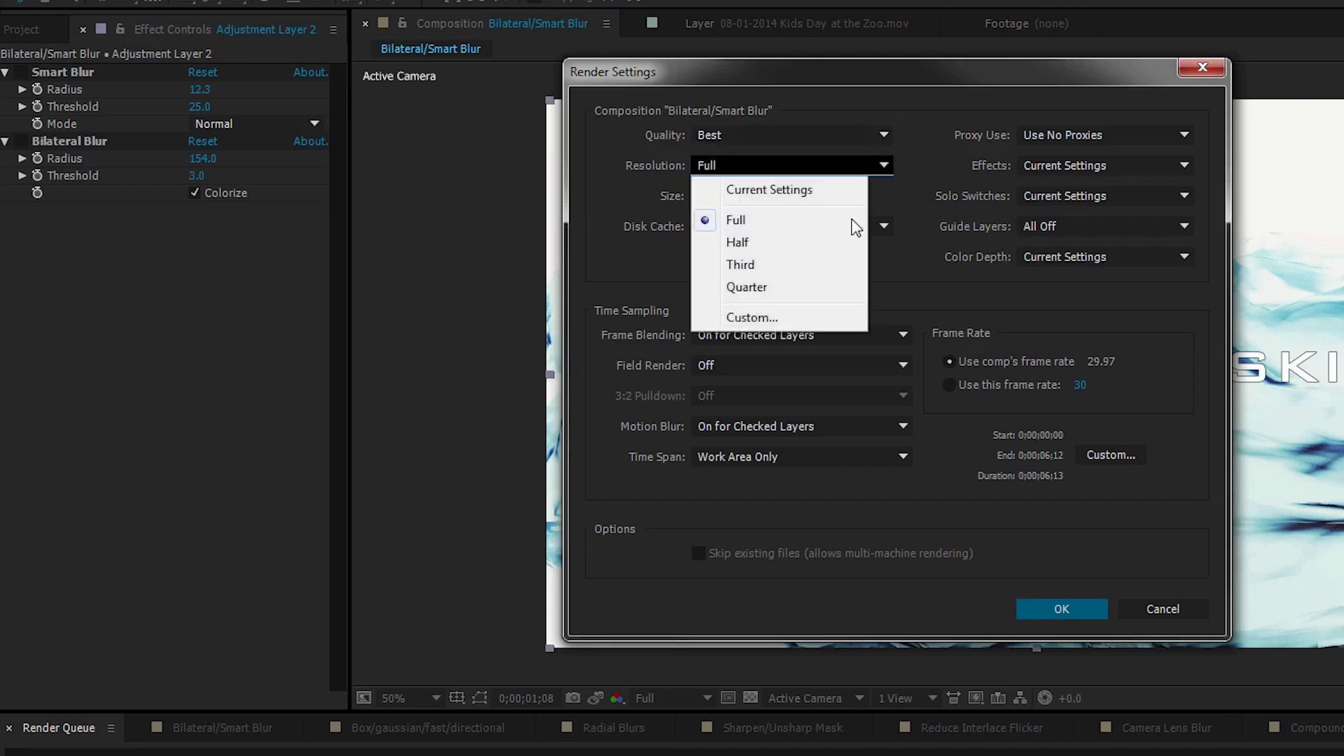
left_click(762, 250)
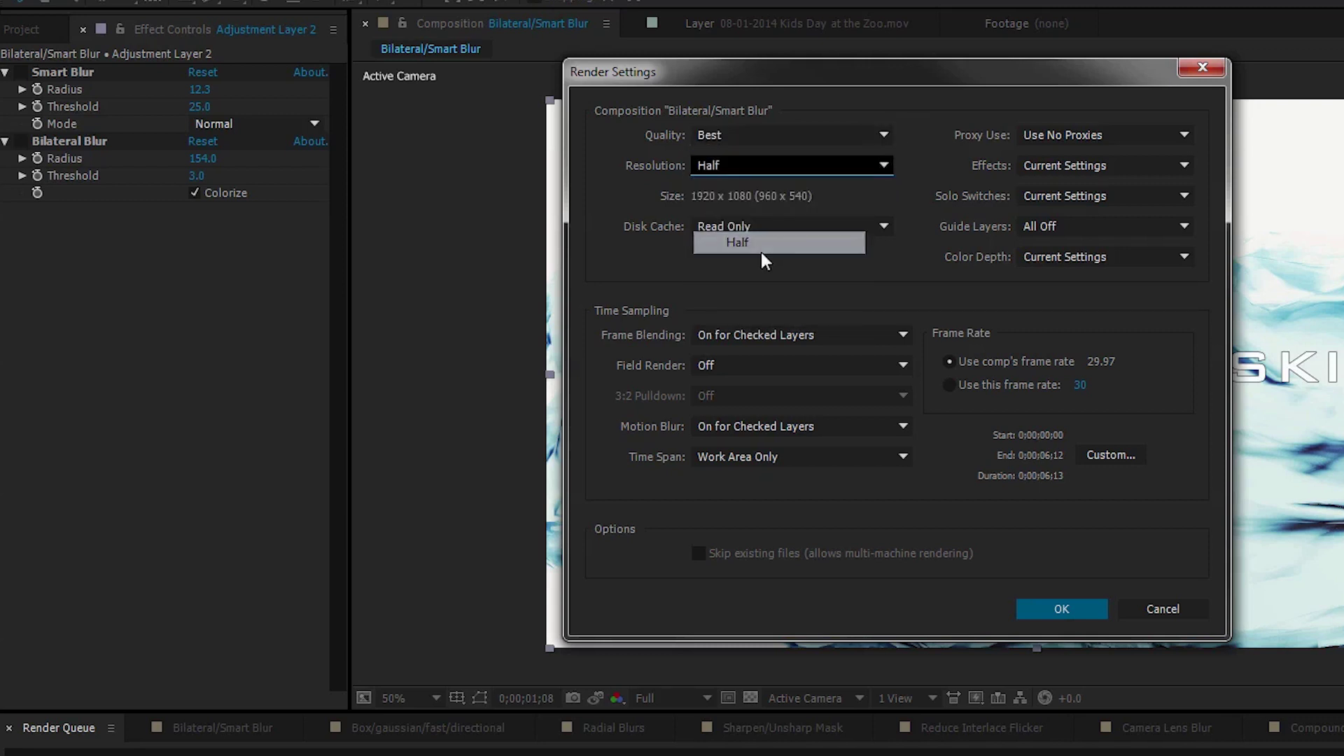
left_click(883, 165)
left_click(796, 265)
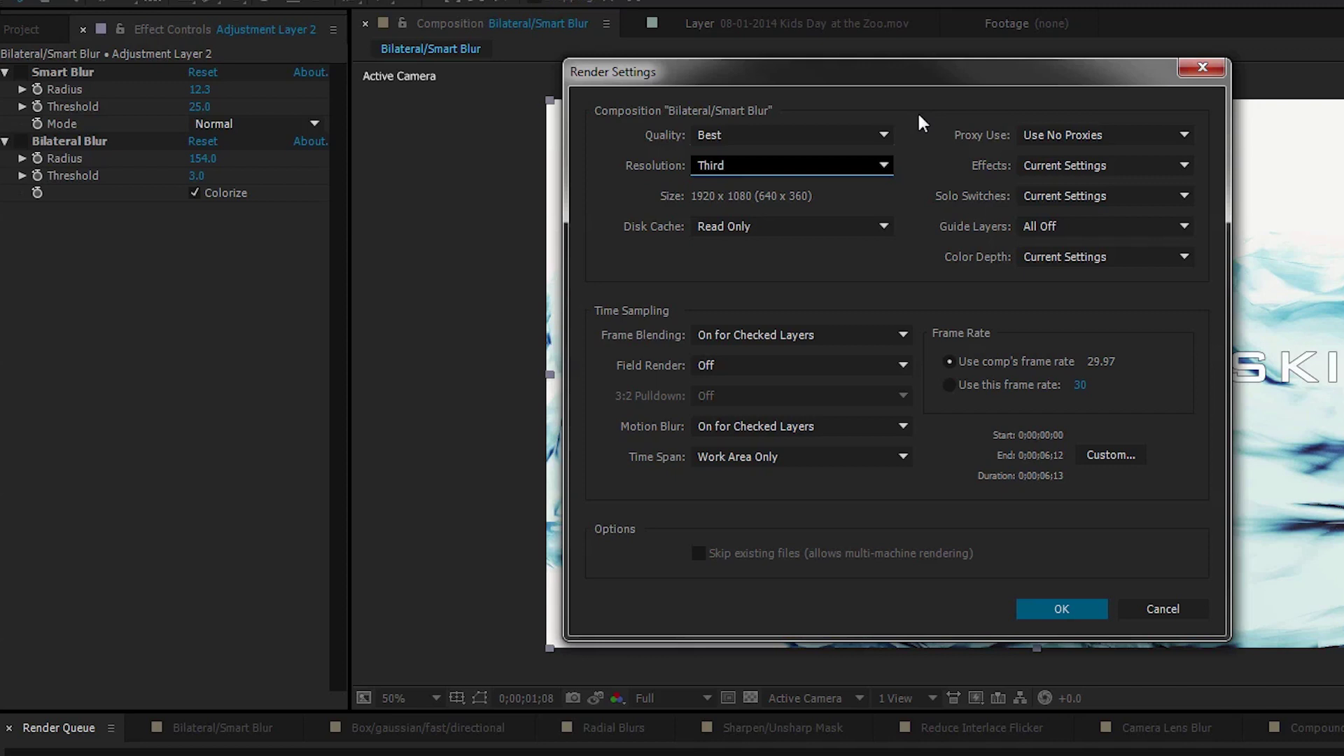
left_click(874, 162)
key("Return")
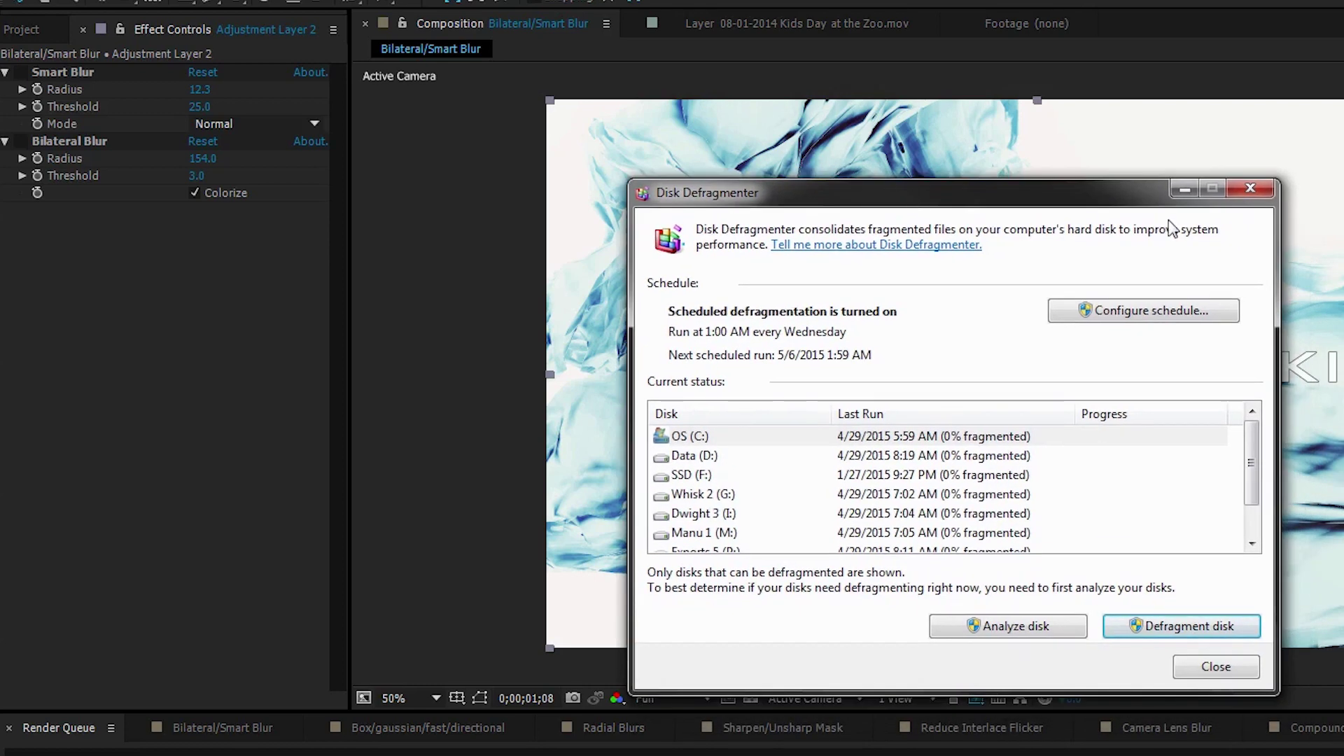
Examine the defragmentation schedule and the status of the listed drives in Disk Defragmenter
left_click_drag(1121, 196, 968, 120)
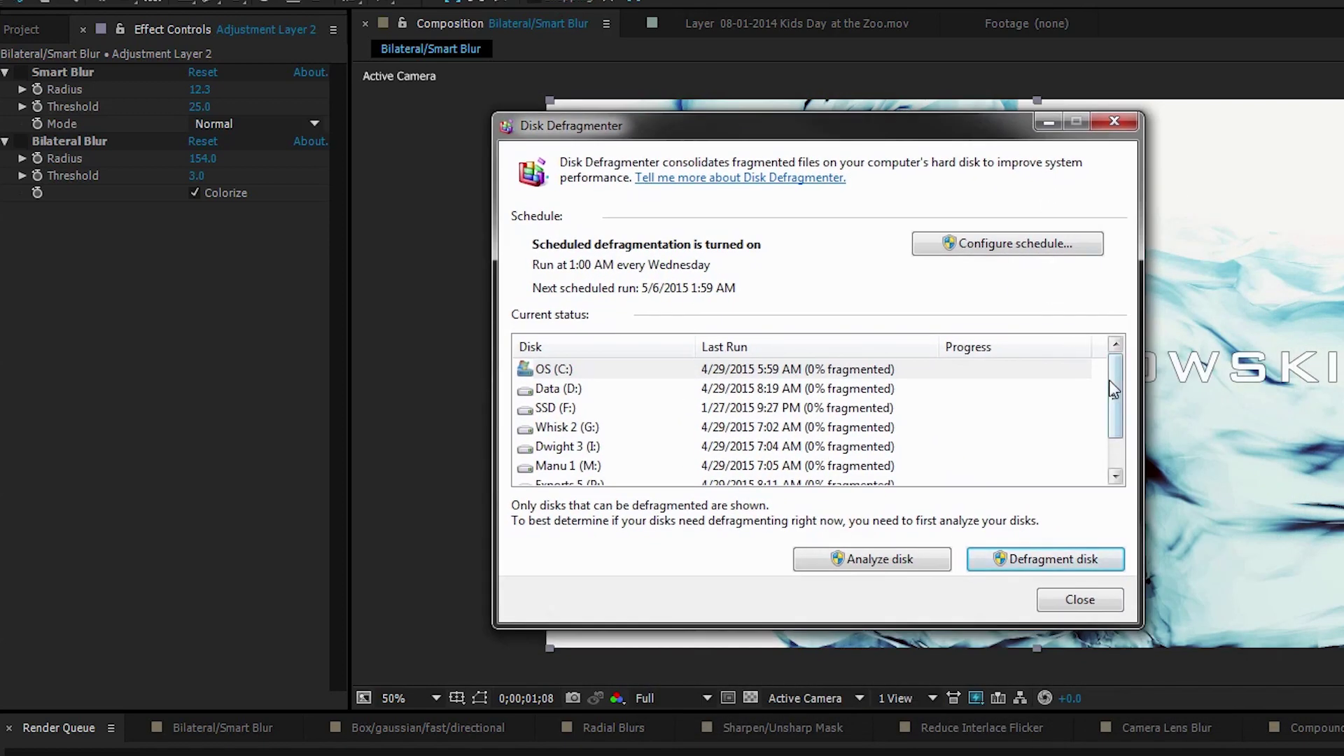
left_click_drag(1109, 379, 1180, 364)
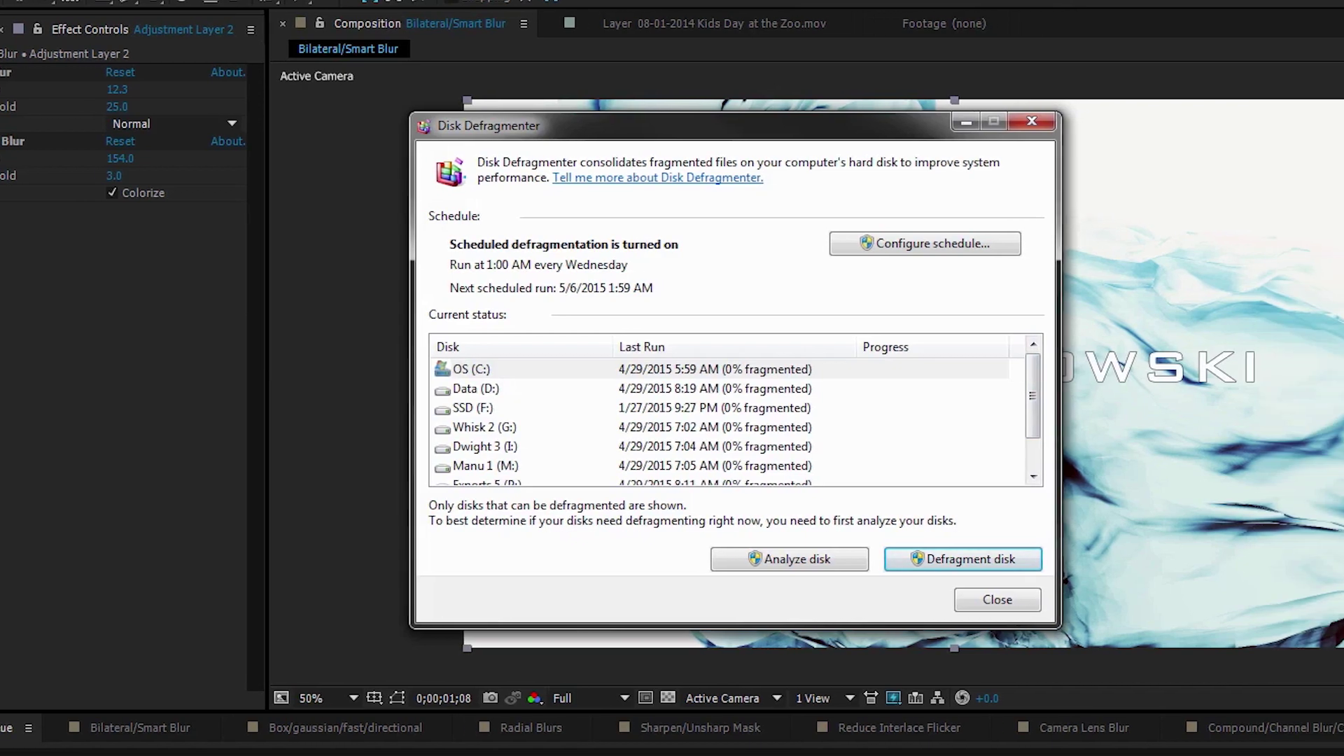
left_click(740, 177)
left_click_drag(902, 87, 1093, 98)
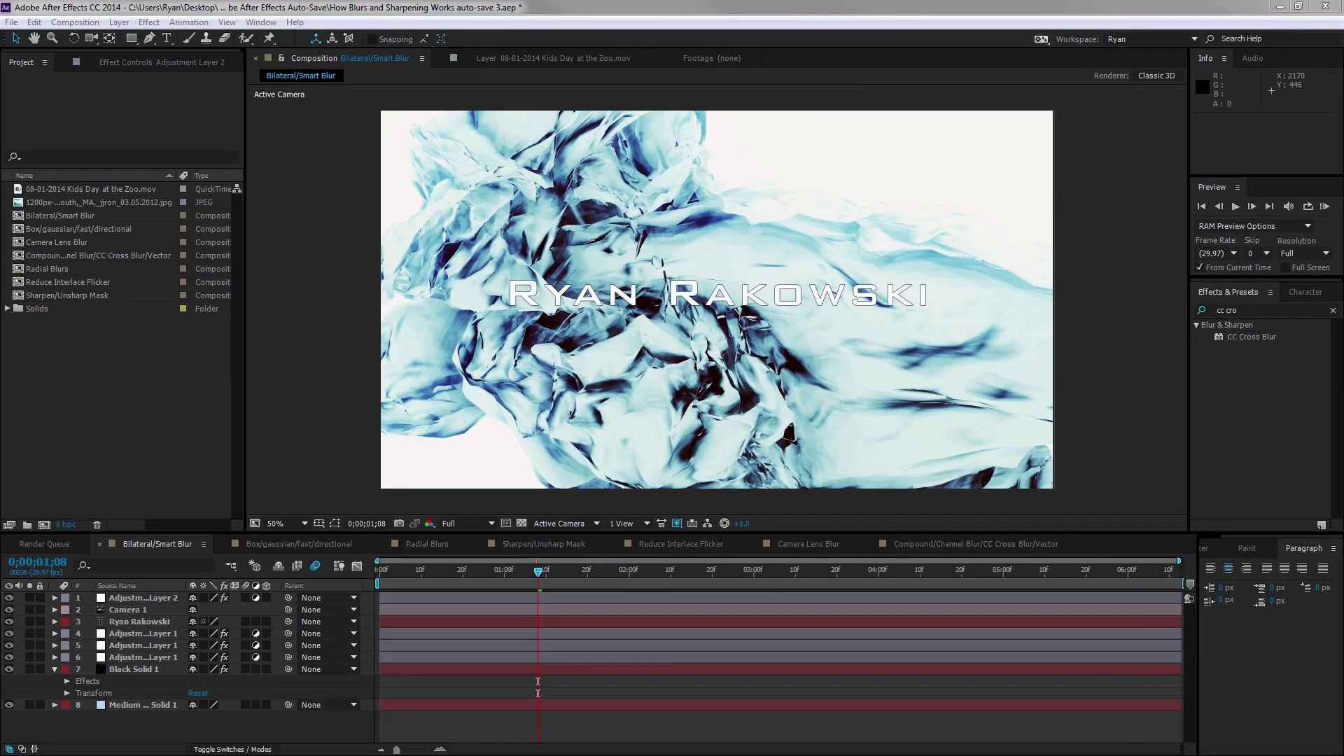
Switch to the Chrome window, look through the blog's C47 graduation GoPro video post and return to After Effects
left_click_drag(1343, 98, 940, 46)
scroll(1056, 220, "down", 1)
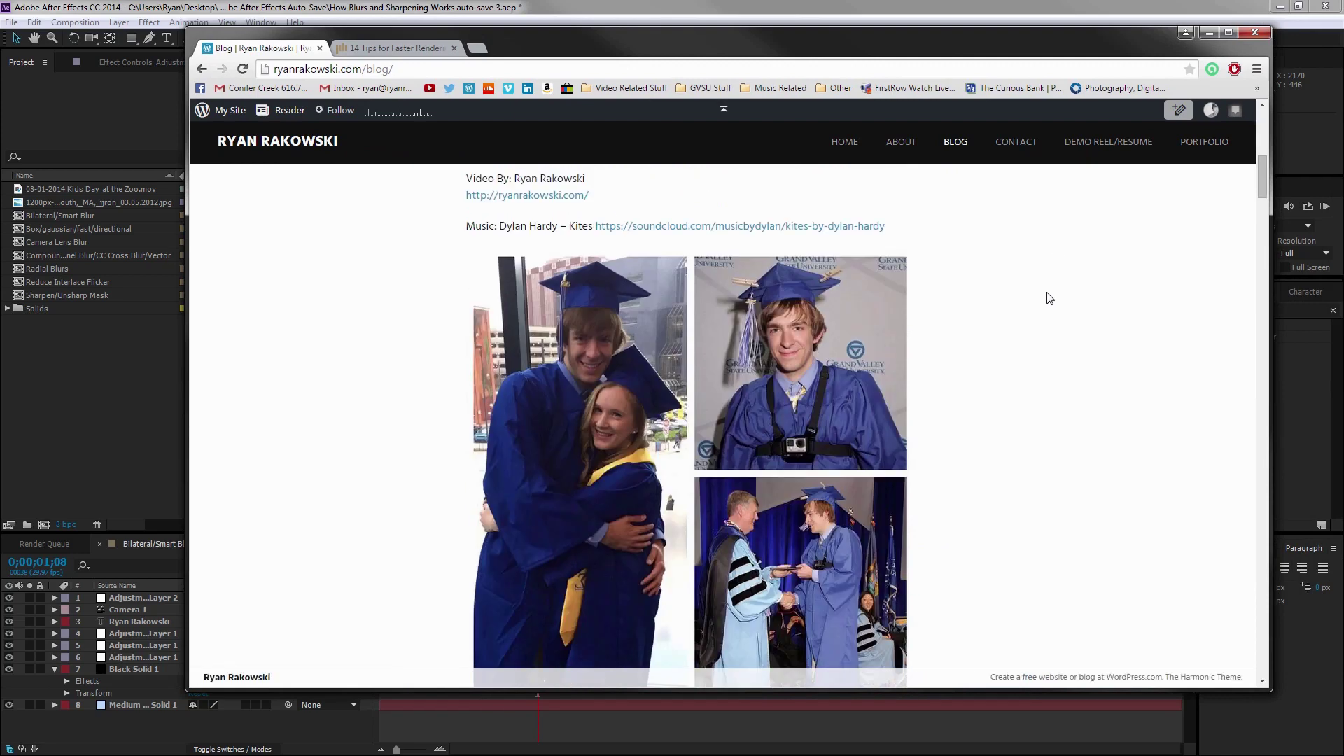
scroll(1040, 318, "down", 1)
scroll(1040, 319, "up", 1)
scroll(1005, 346, "up", 8)
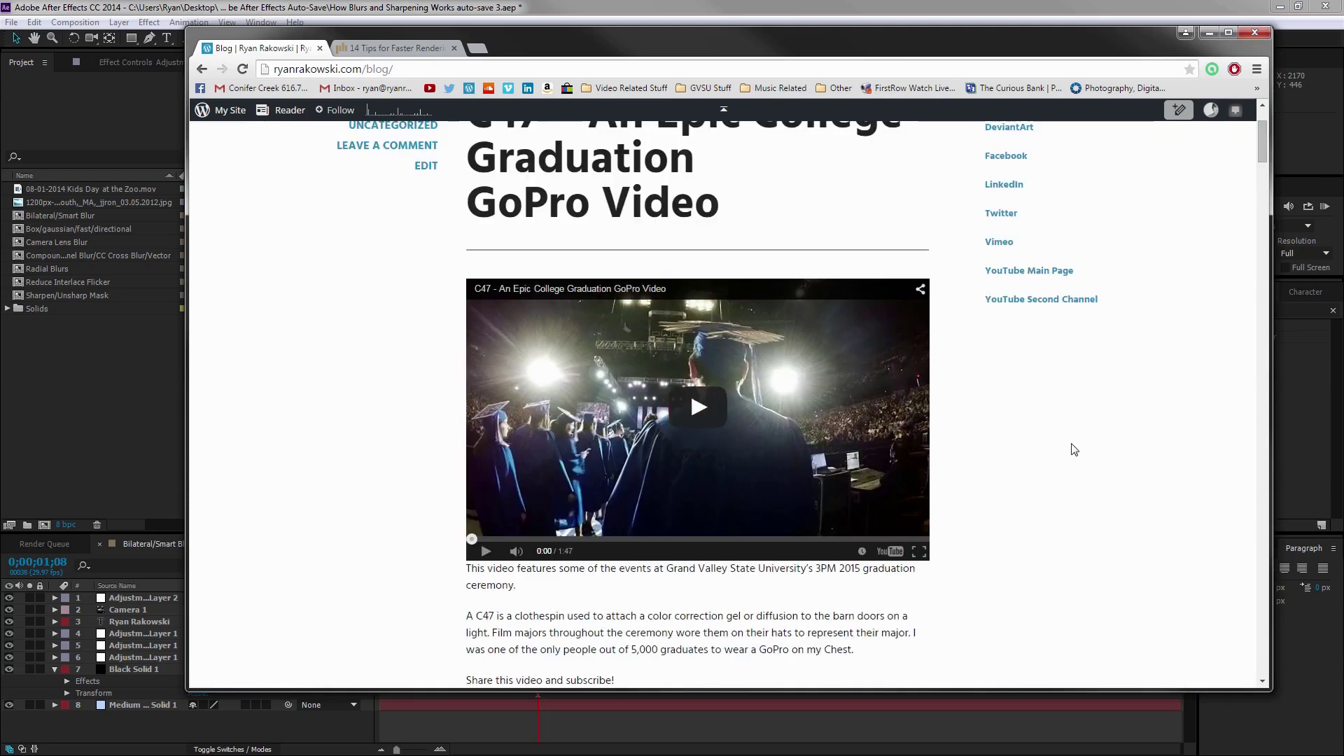
scroll(1075, 449, "up", 1)
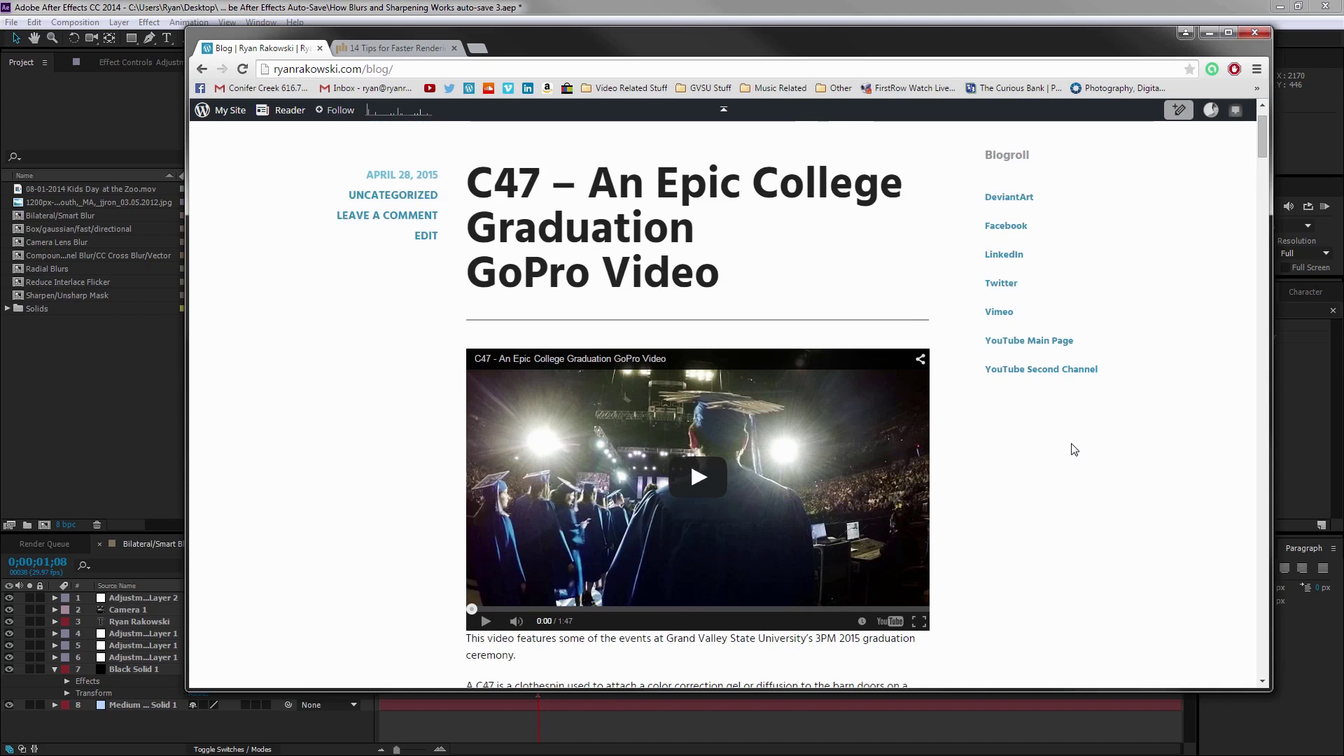
scroll(1075, 449, "down", 8)
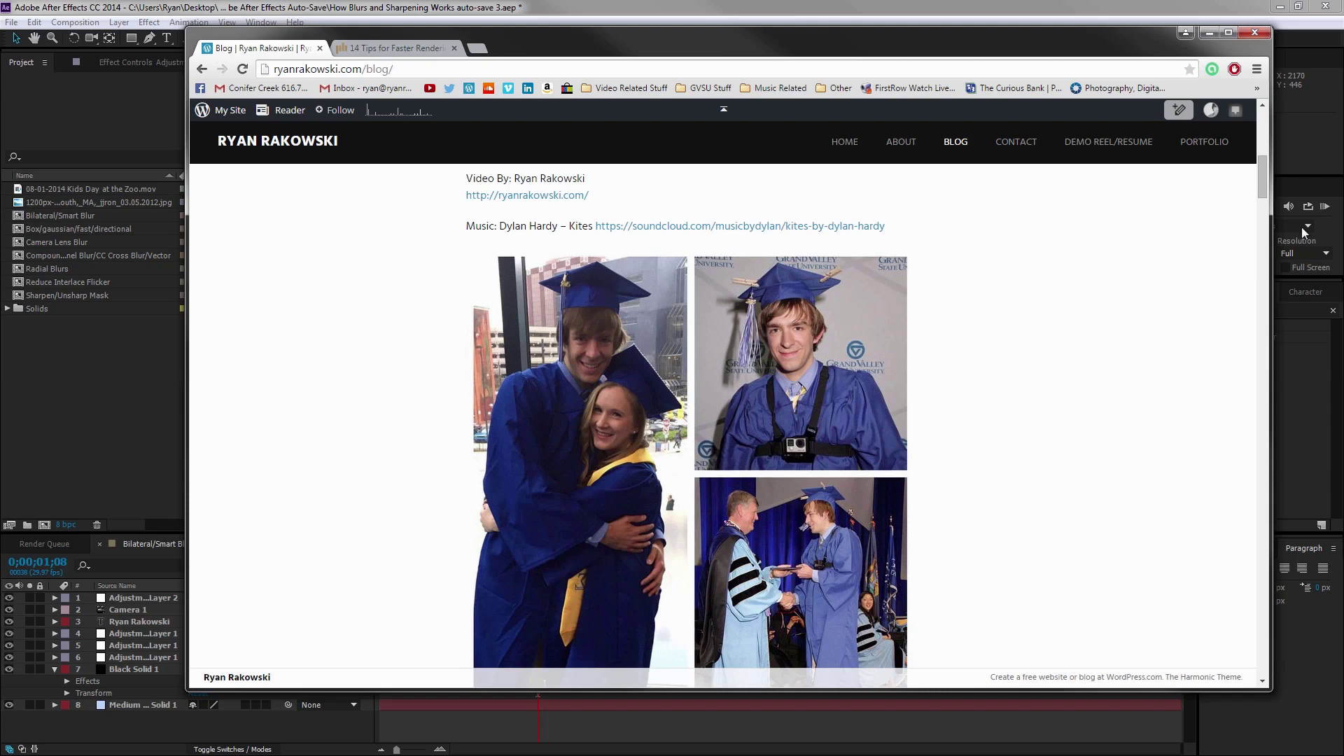
left_click(1211, 33)
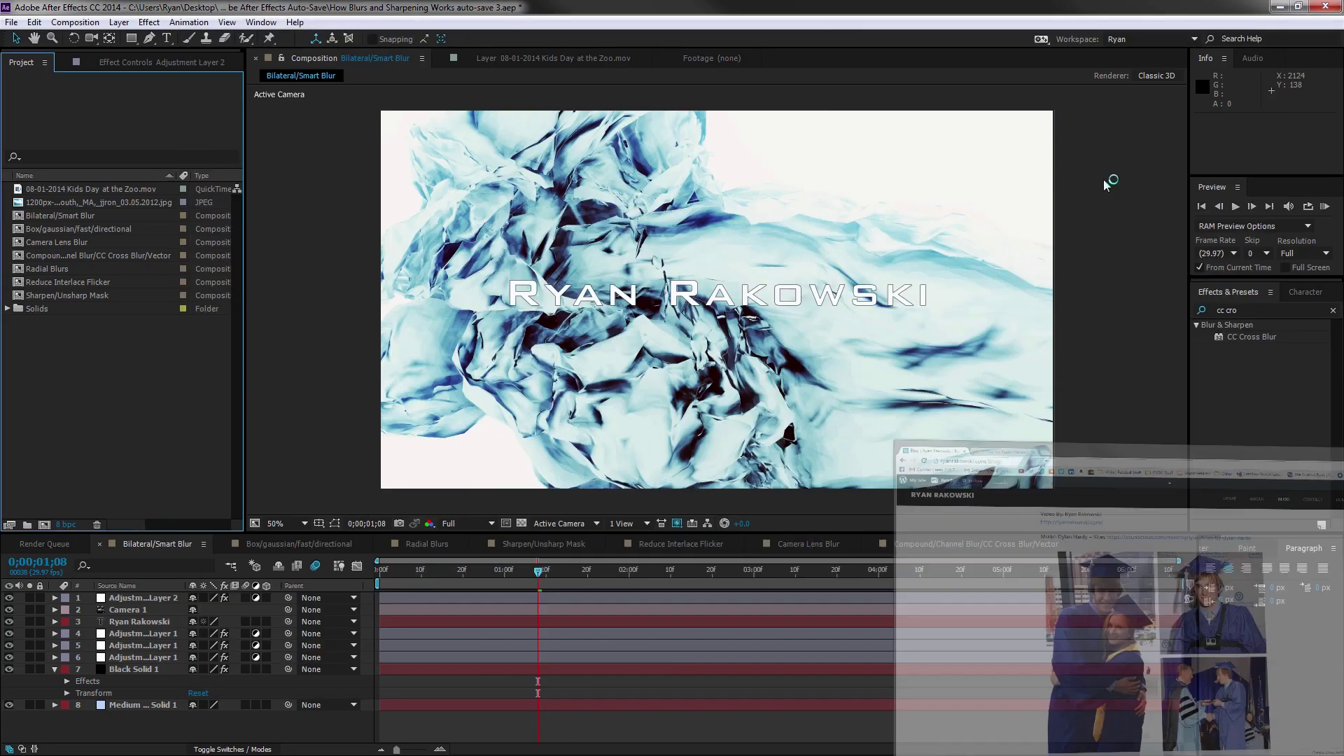